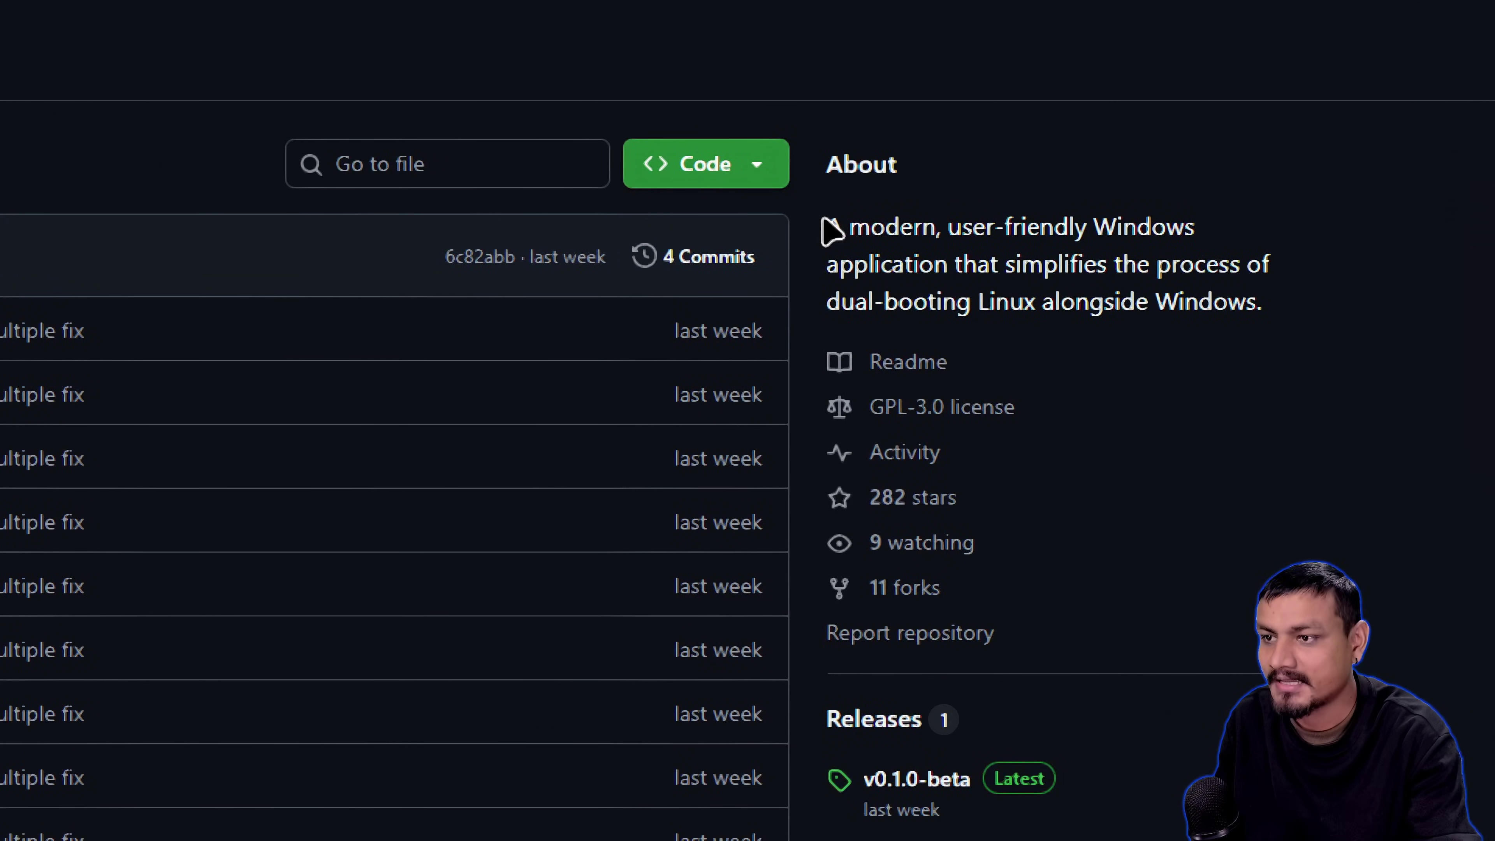
# - Read the LinuxGate repository's About description and scroll back and forth through its README
pyautogui.moveTo(985, 273); pyautogui.dragTo(1284, 300)
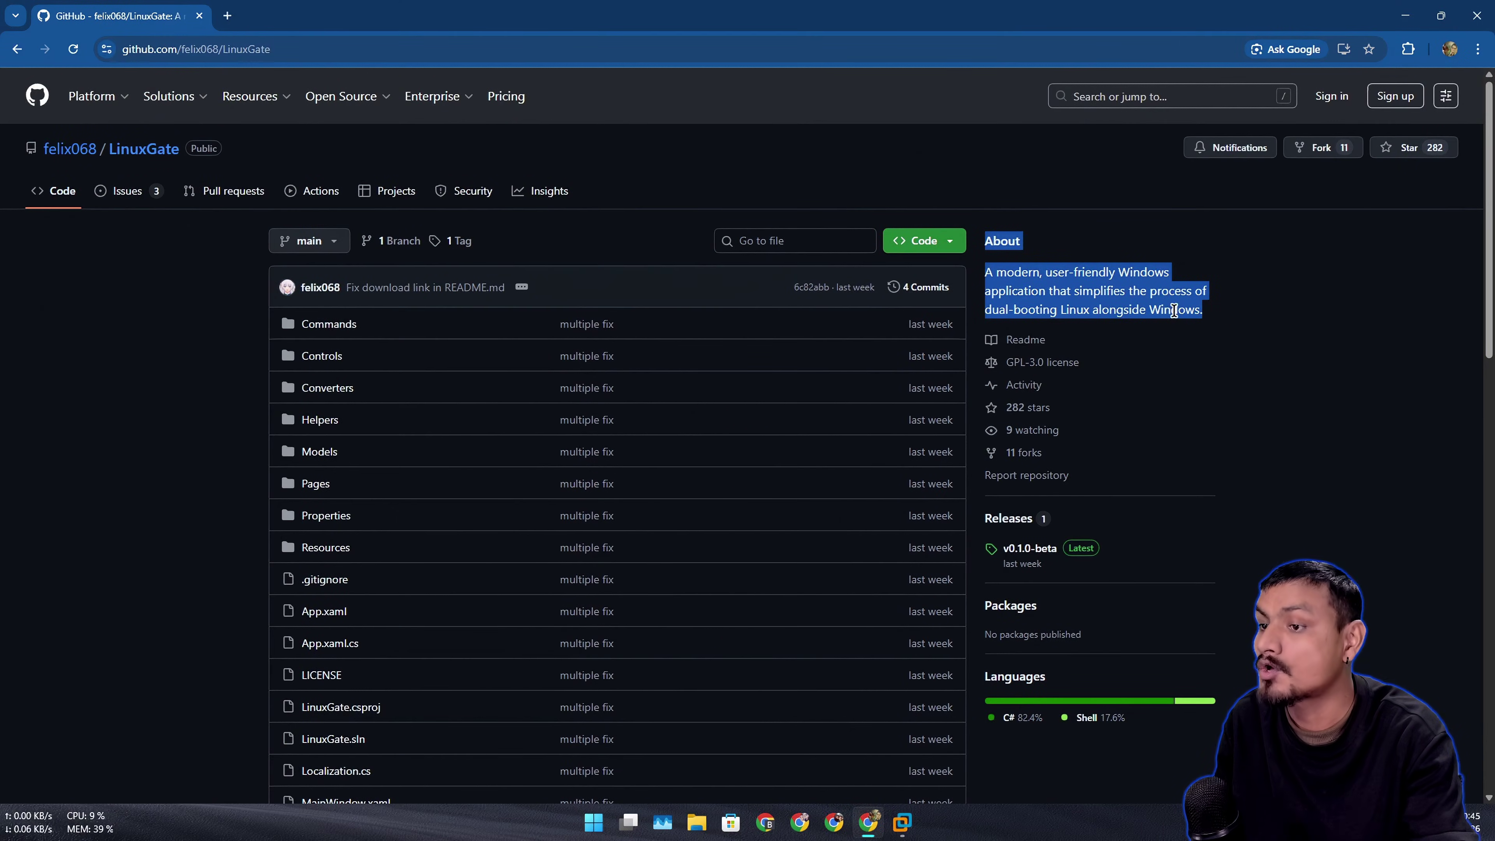
pyautogui.click(1153, 311)
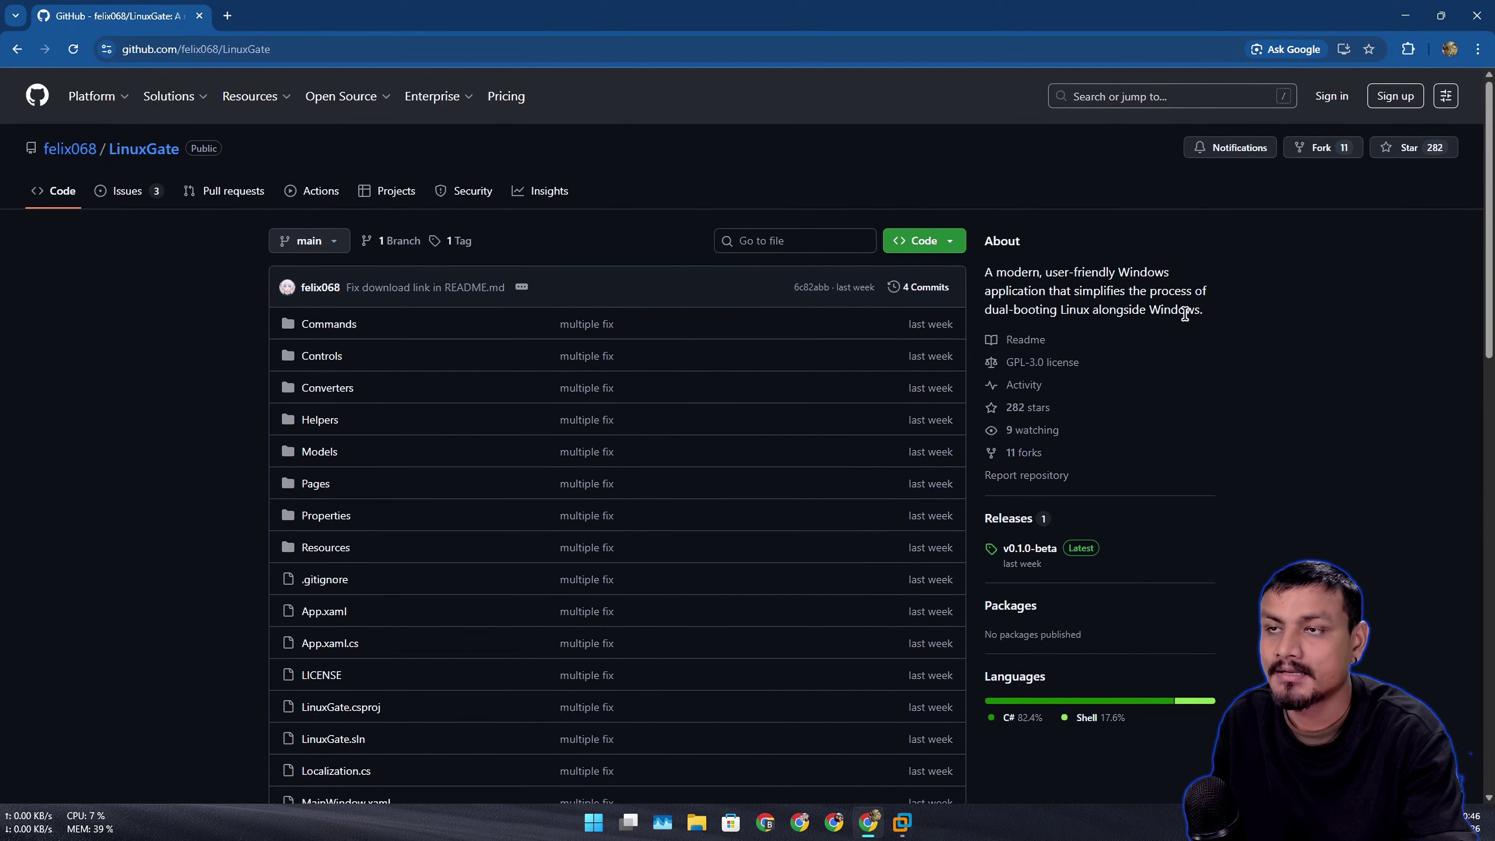
pyautogui.scroll(-15, 824, 327)
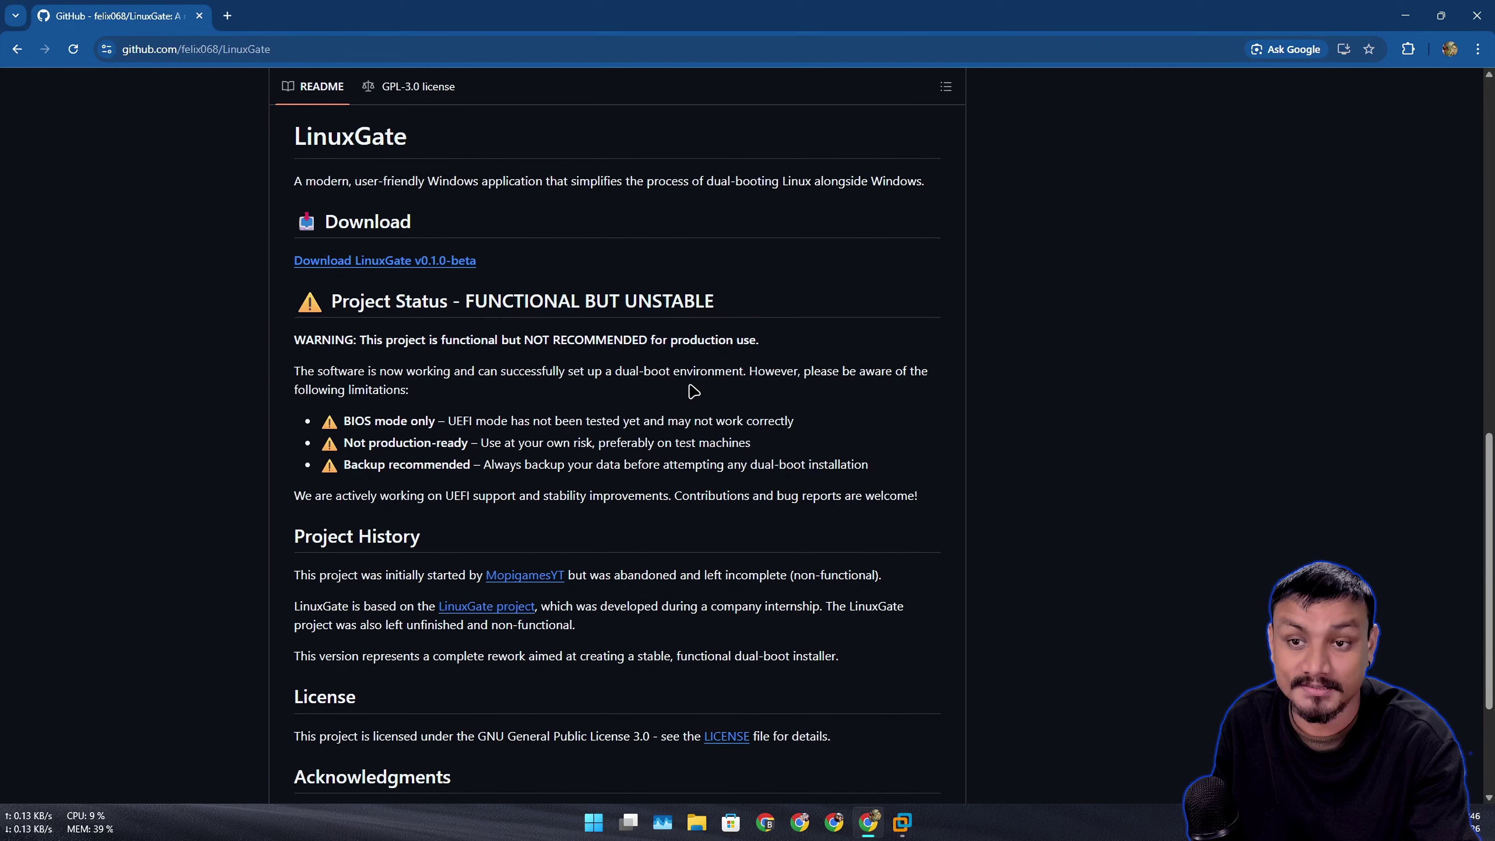
pyautogui.scroll(-3, 630, 377)
pyautogui.scroll(-1, 622, 363)
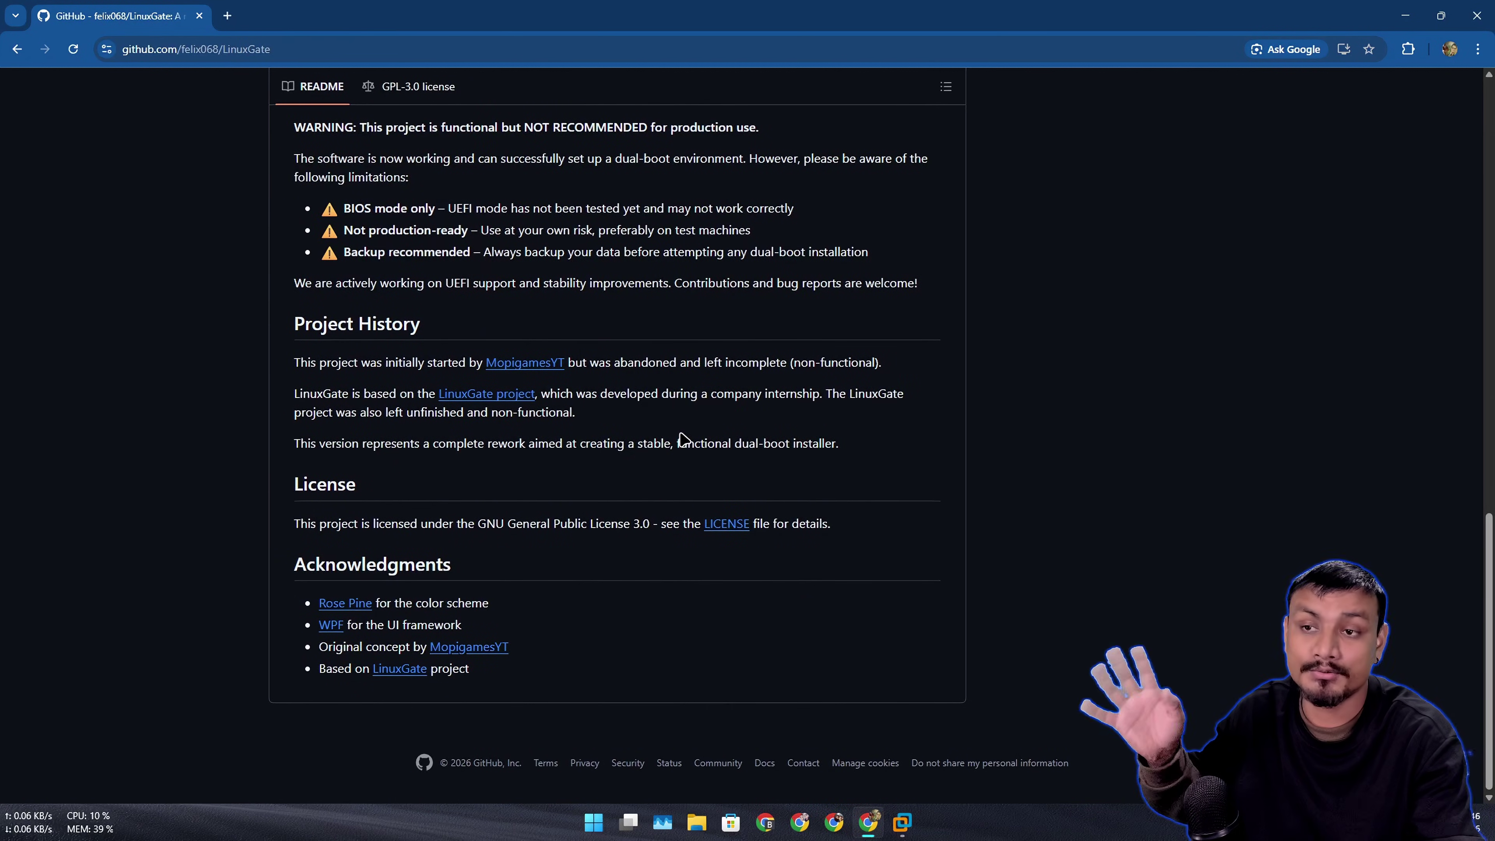
pyautogui.scroll(20, 683, 439)
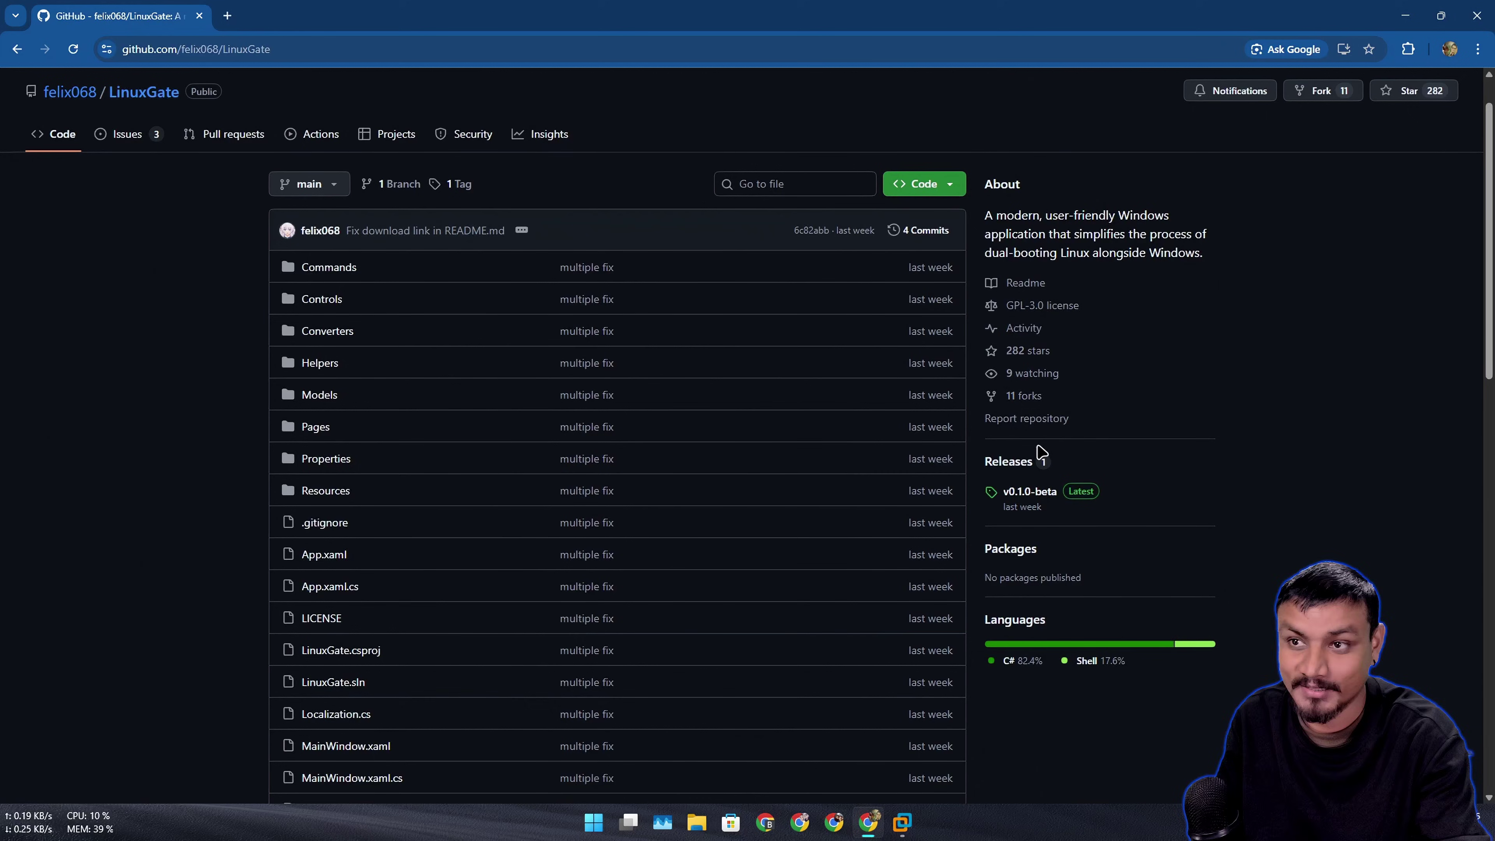
pyautogui.scroll(-5, 1051, 383)
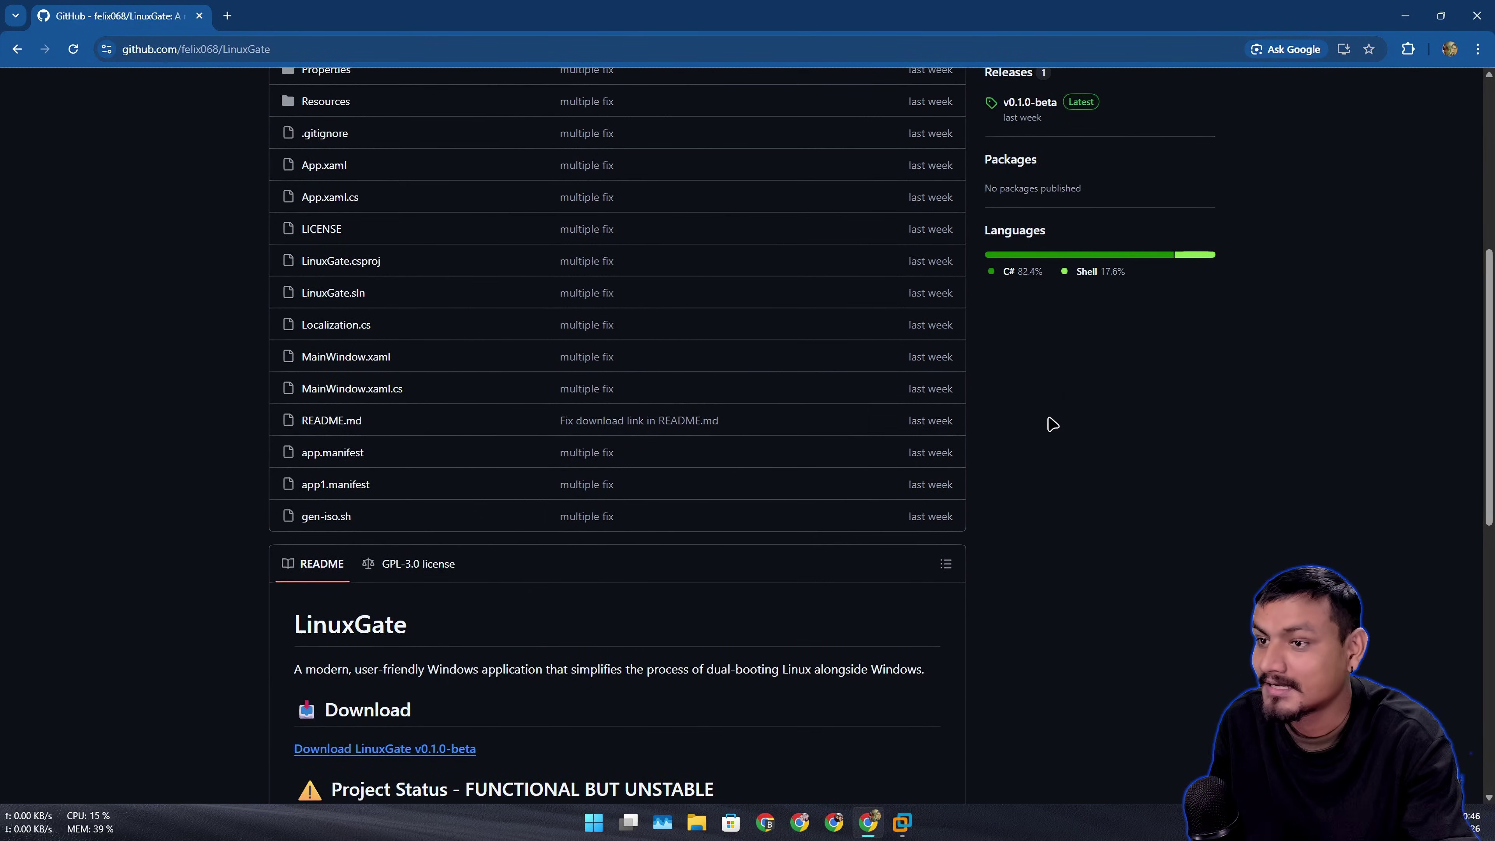
pyautogui.scroll(6, 1054, 460)
pyautogui.scroll(-5, 1000, 354)
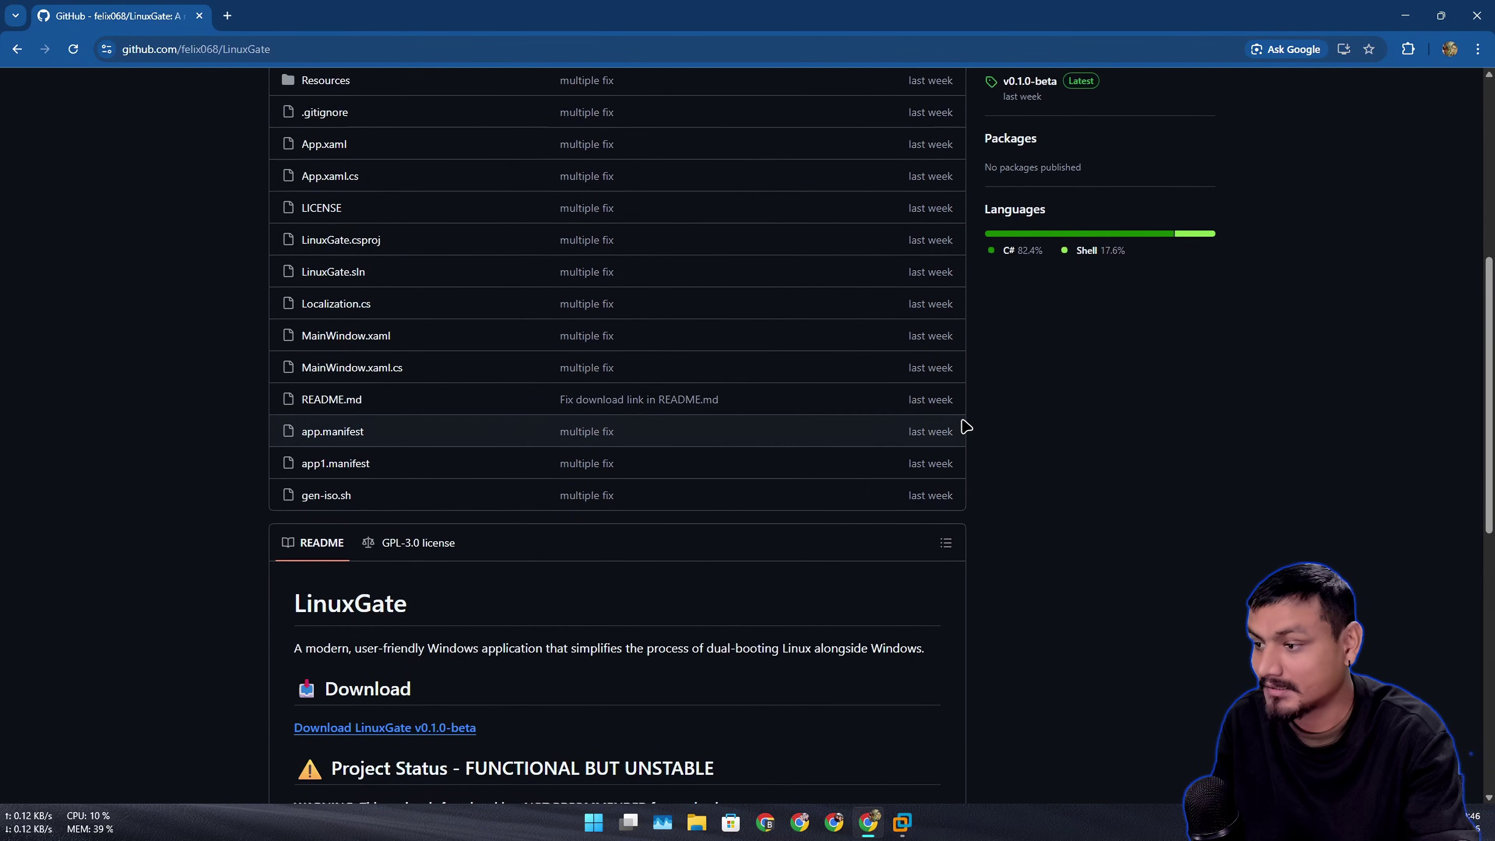
pyautogui.scroll(6, 1000, 412)
# - Close the browser and reopen Firefox on the LinuxGate GitHub page
pyautogui.click(1476, 12)
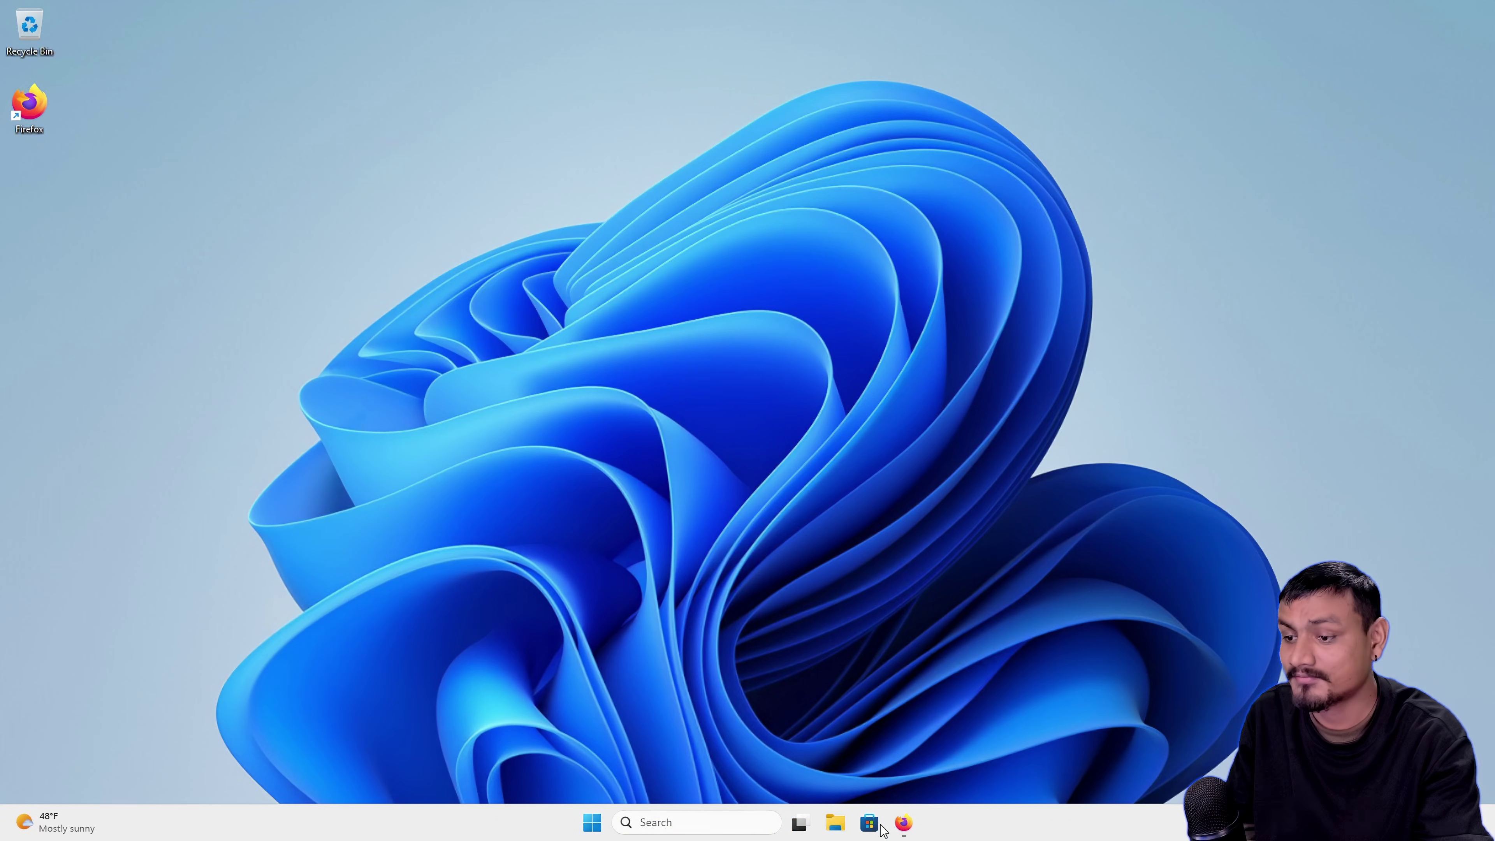
pyautogui.click(901, 823)
pyautogui.moveTo(628, 33); pyautogui.dragTo(582, 34)
# - Download LinuxGate.zip from the v0.1.0-beta release assets
pyautogui.scroll(-3, 807, 318)
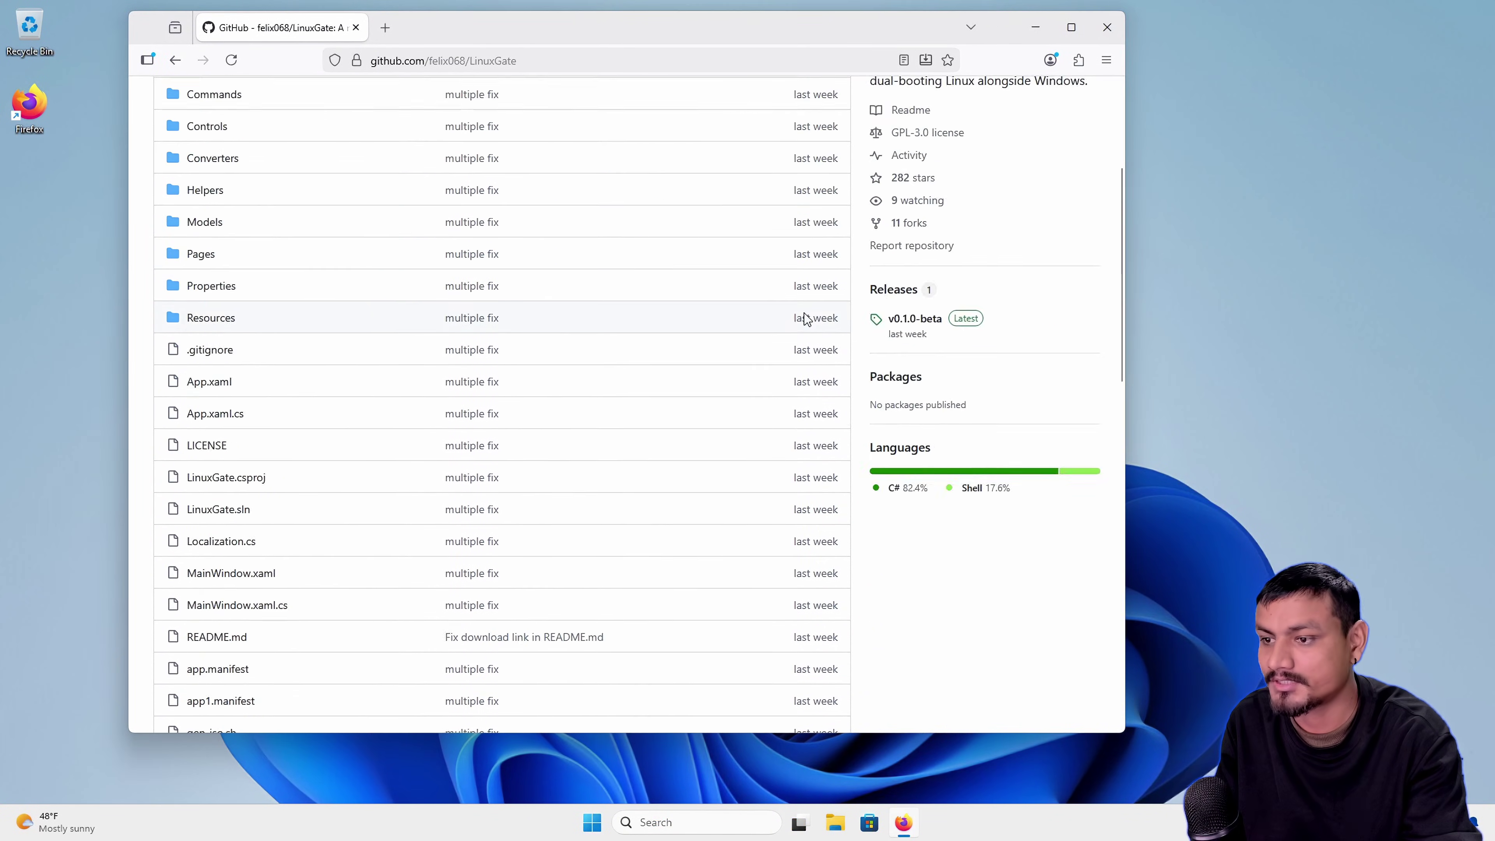
pyautogui.scroll(1, 915, 368)
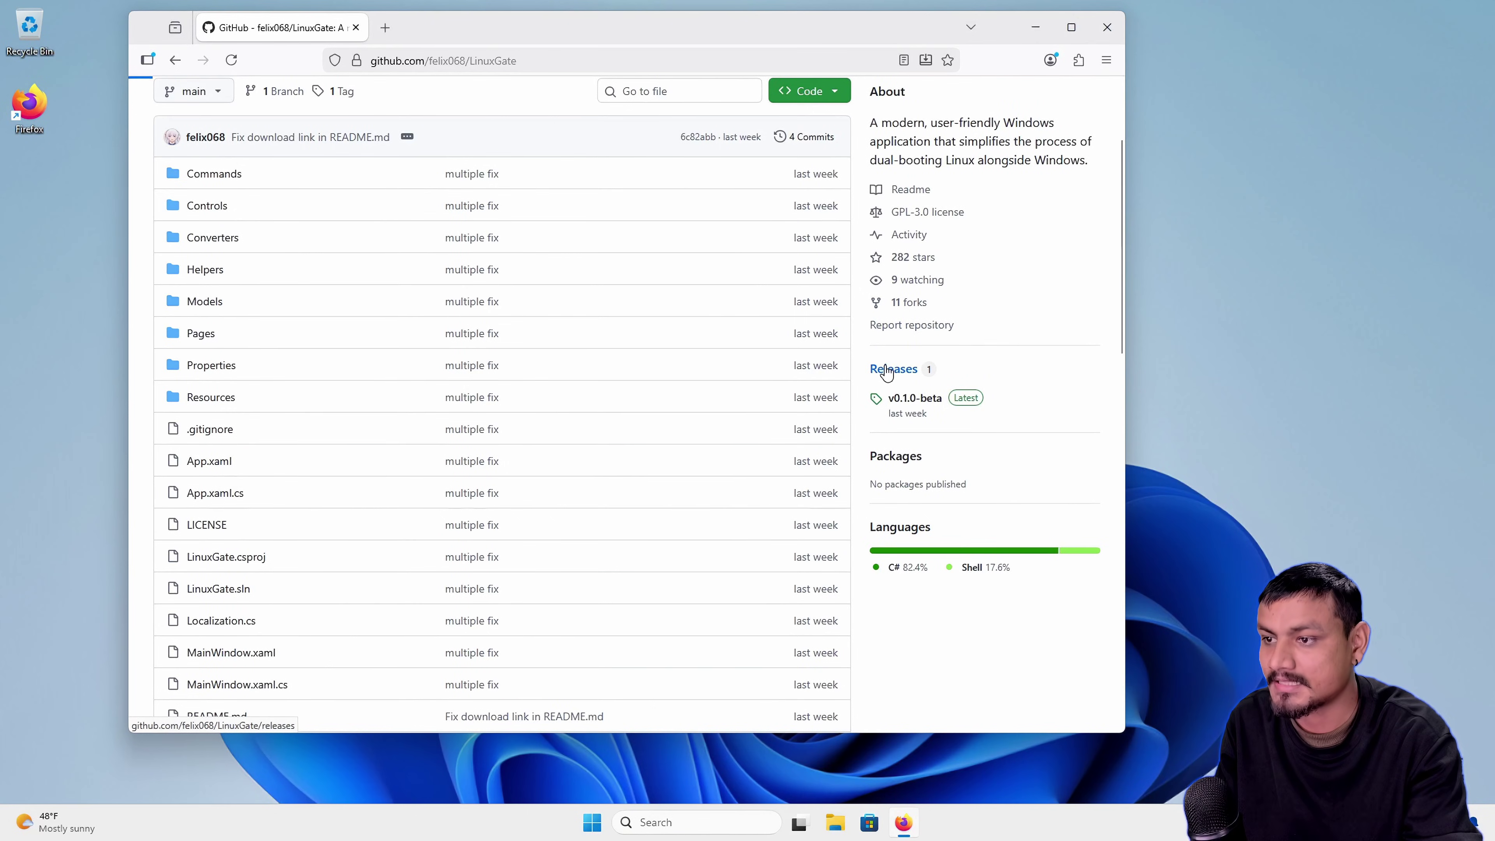
pyautogui.scroll(-3, 553, 371)
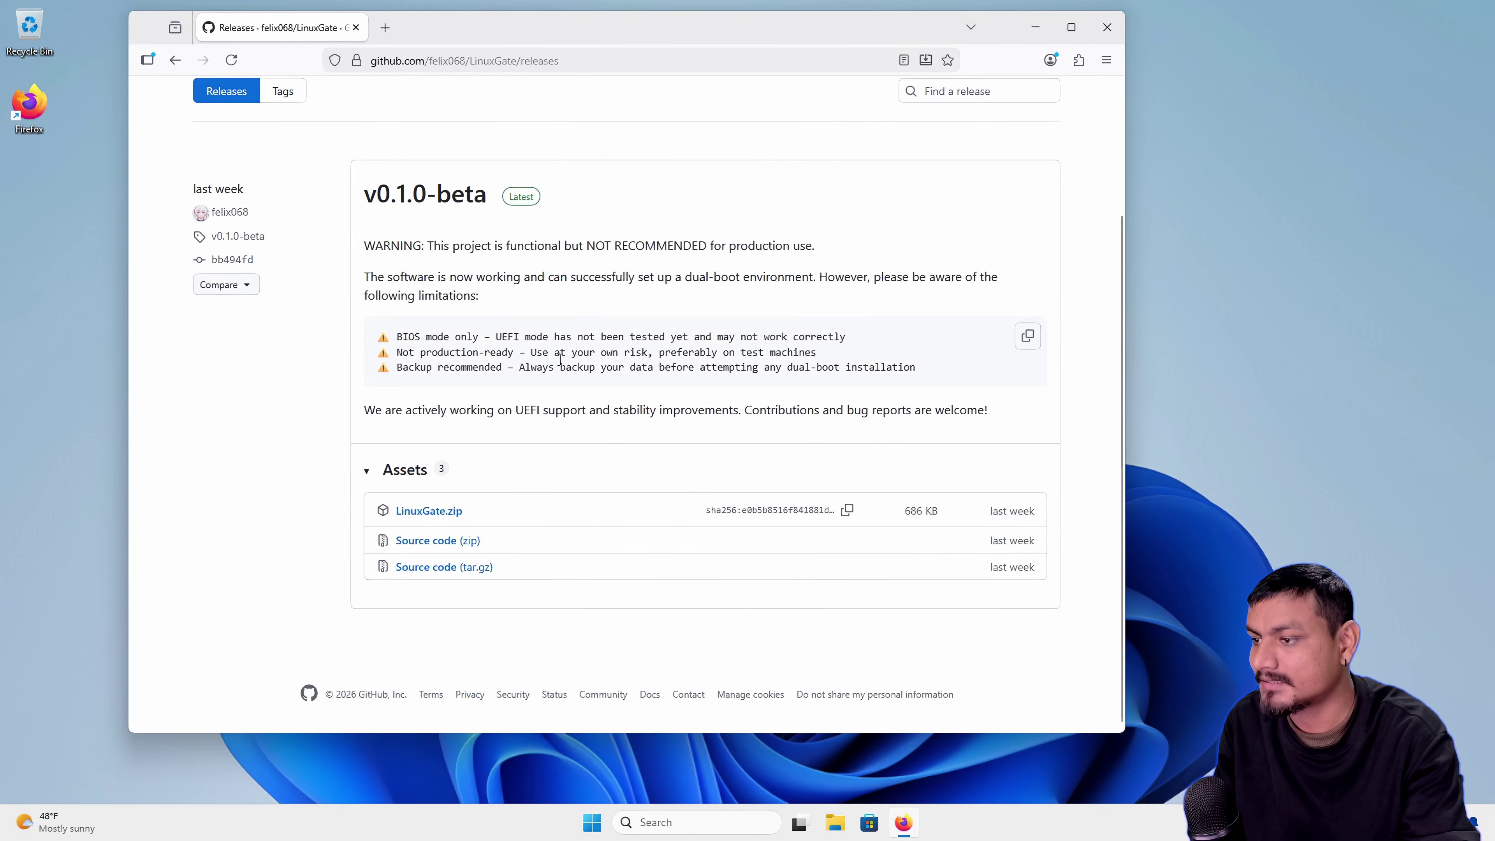
pyautogui.click(428, 511)
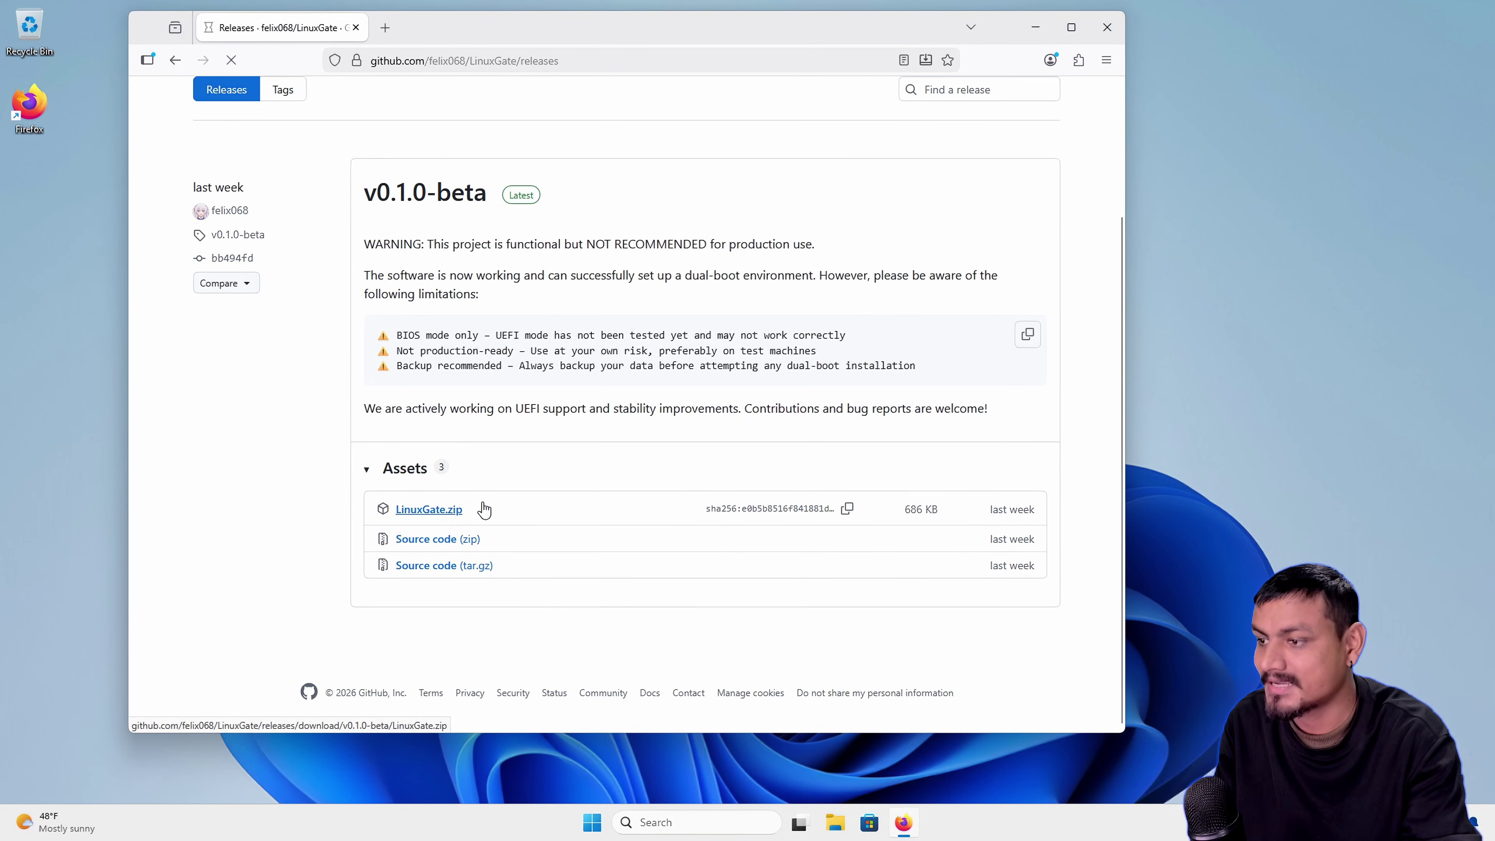
# - Extract all files from the downloaded LinuxGate.zip archive
pyautogui.click(1003, 175)
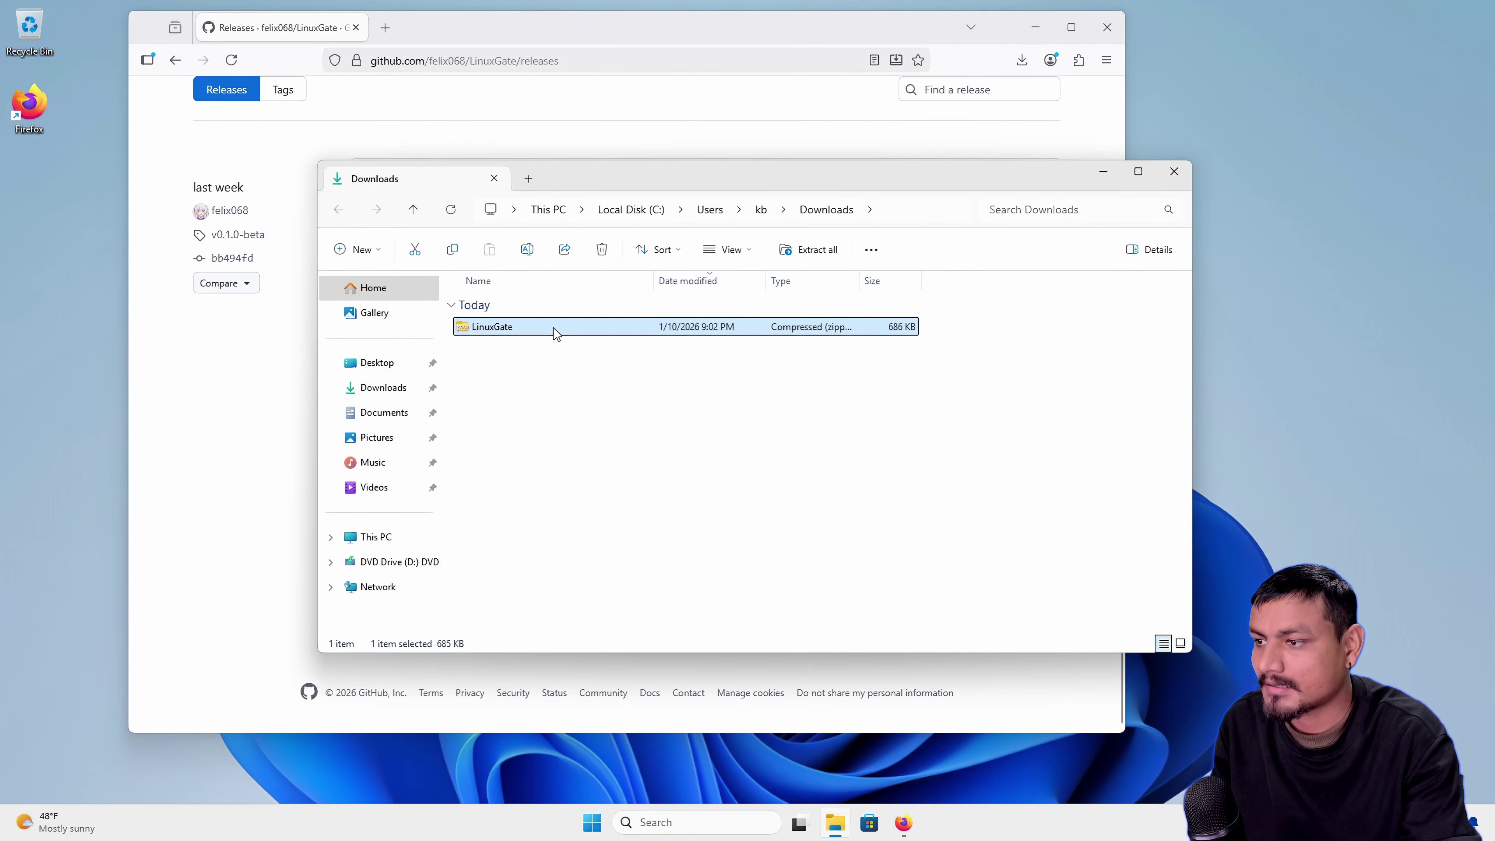
pyautogui.rightClick(553, 330)
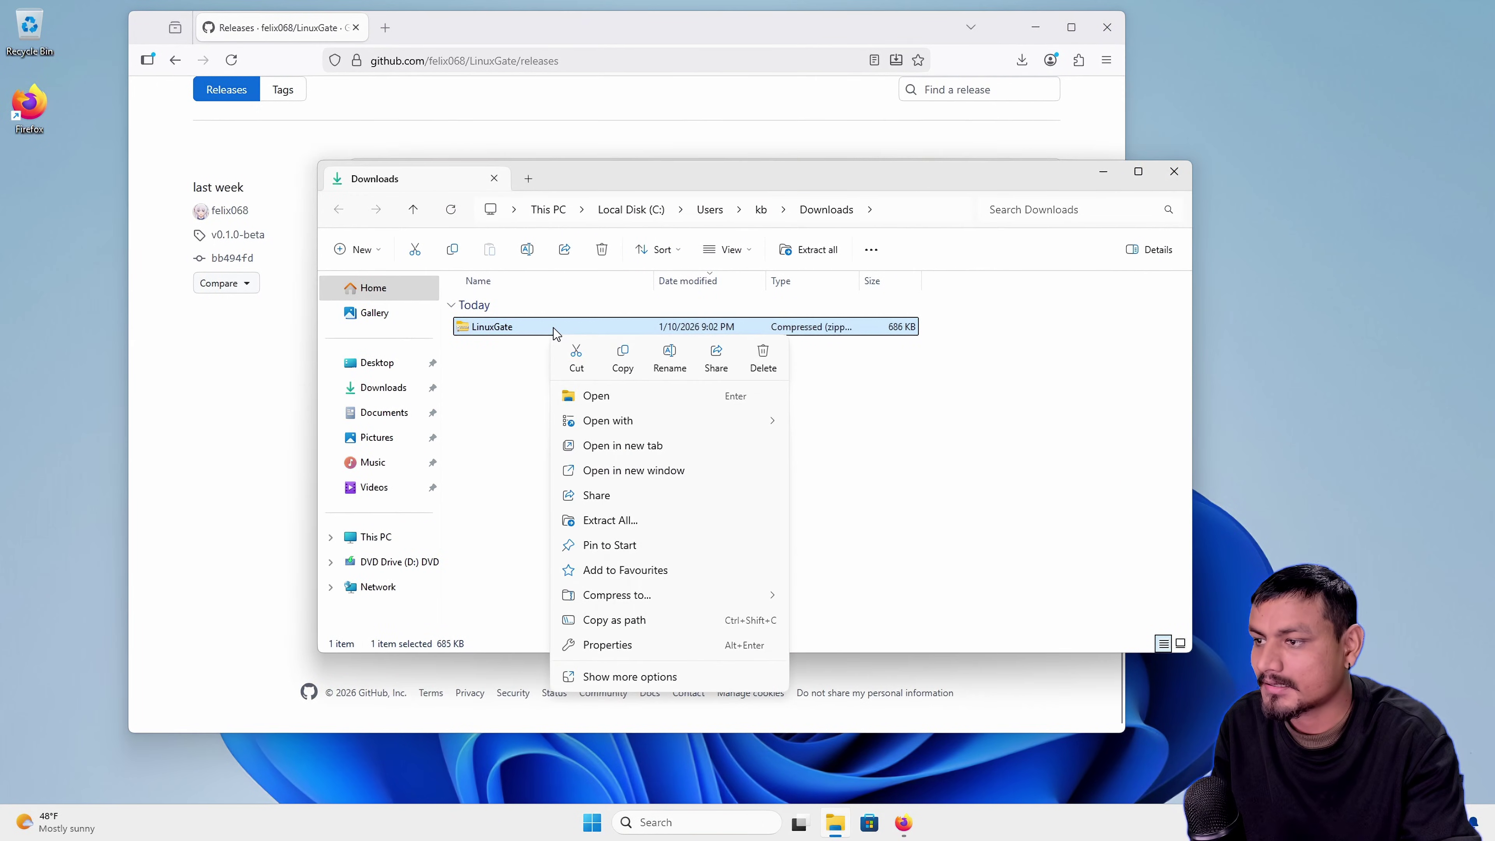
pyautogui.click(647, 521)
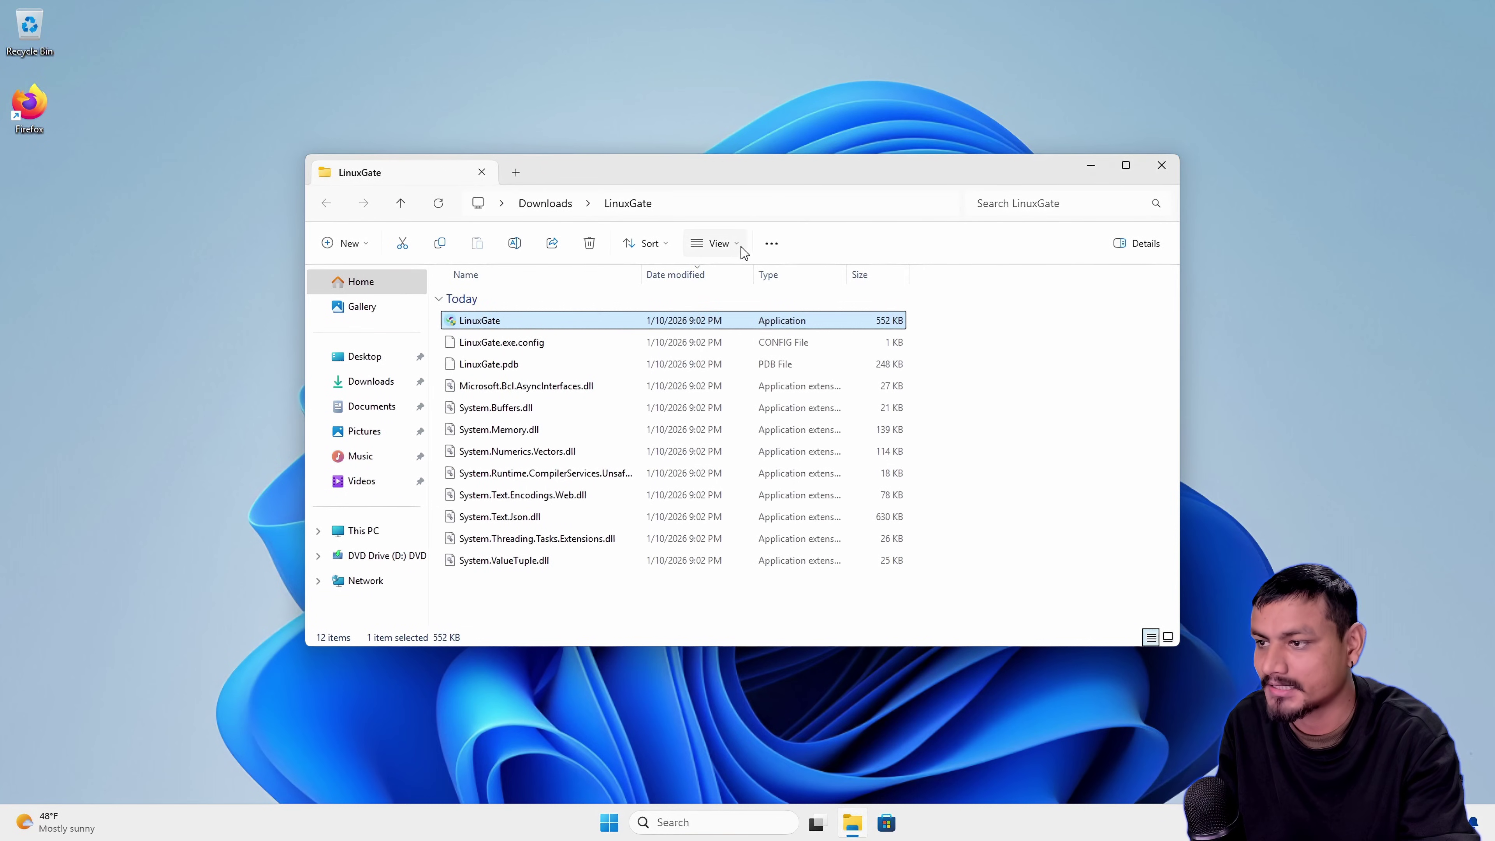
# - Launch LinuxGate.exe, letting it past the SmartScreen warning and the UAC prompt
pyautogui.doubleClick(493, 322)
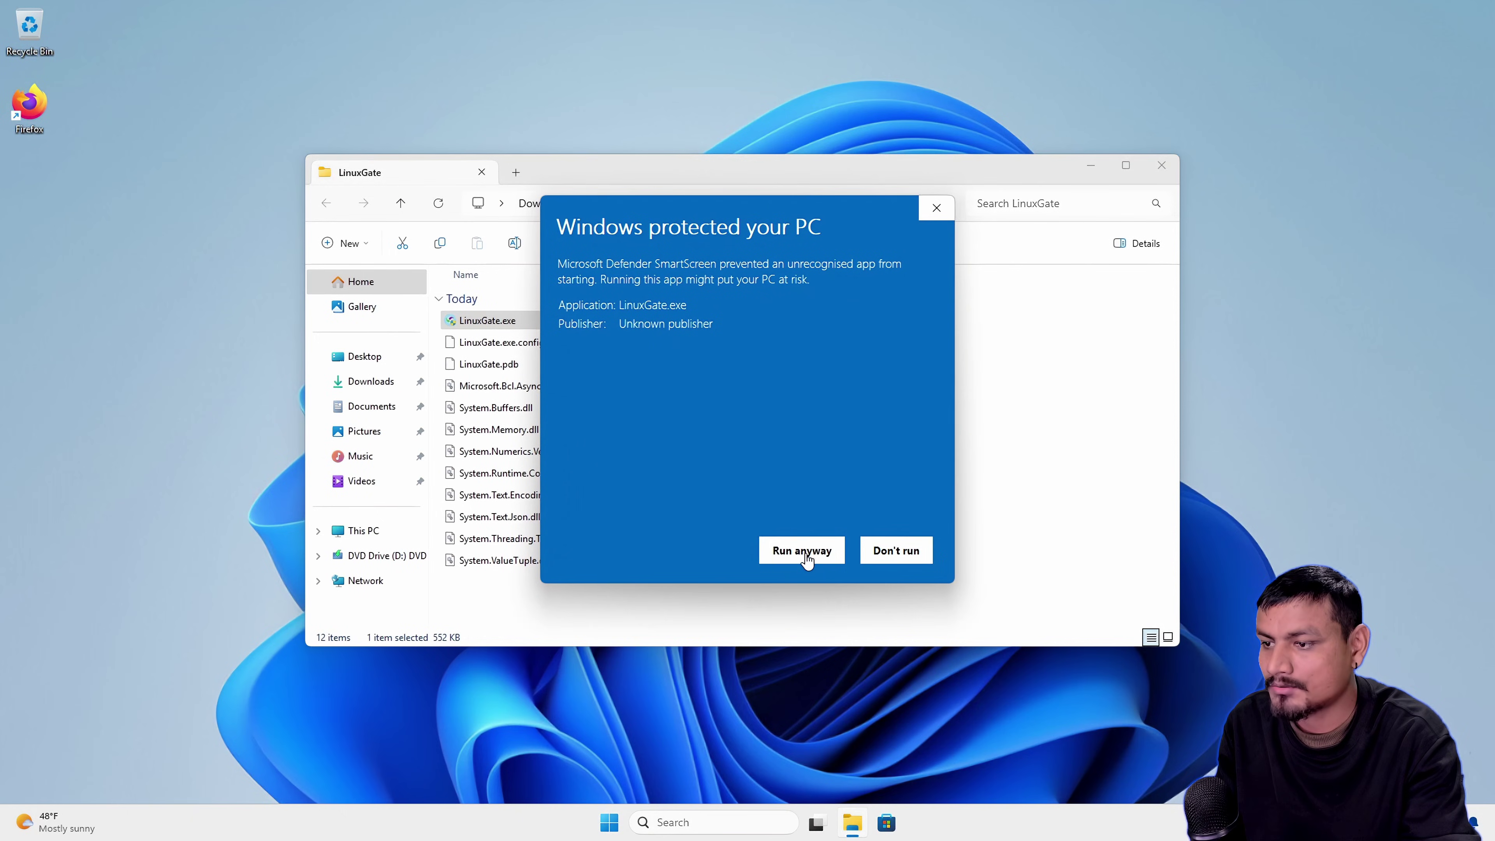
pyautogui.click(807, 552)
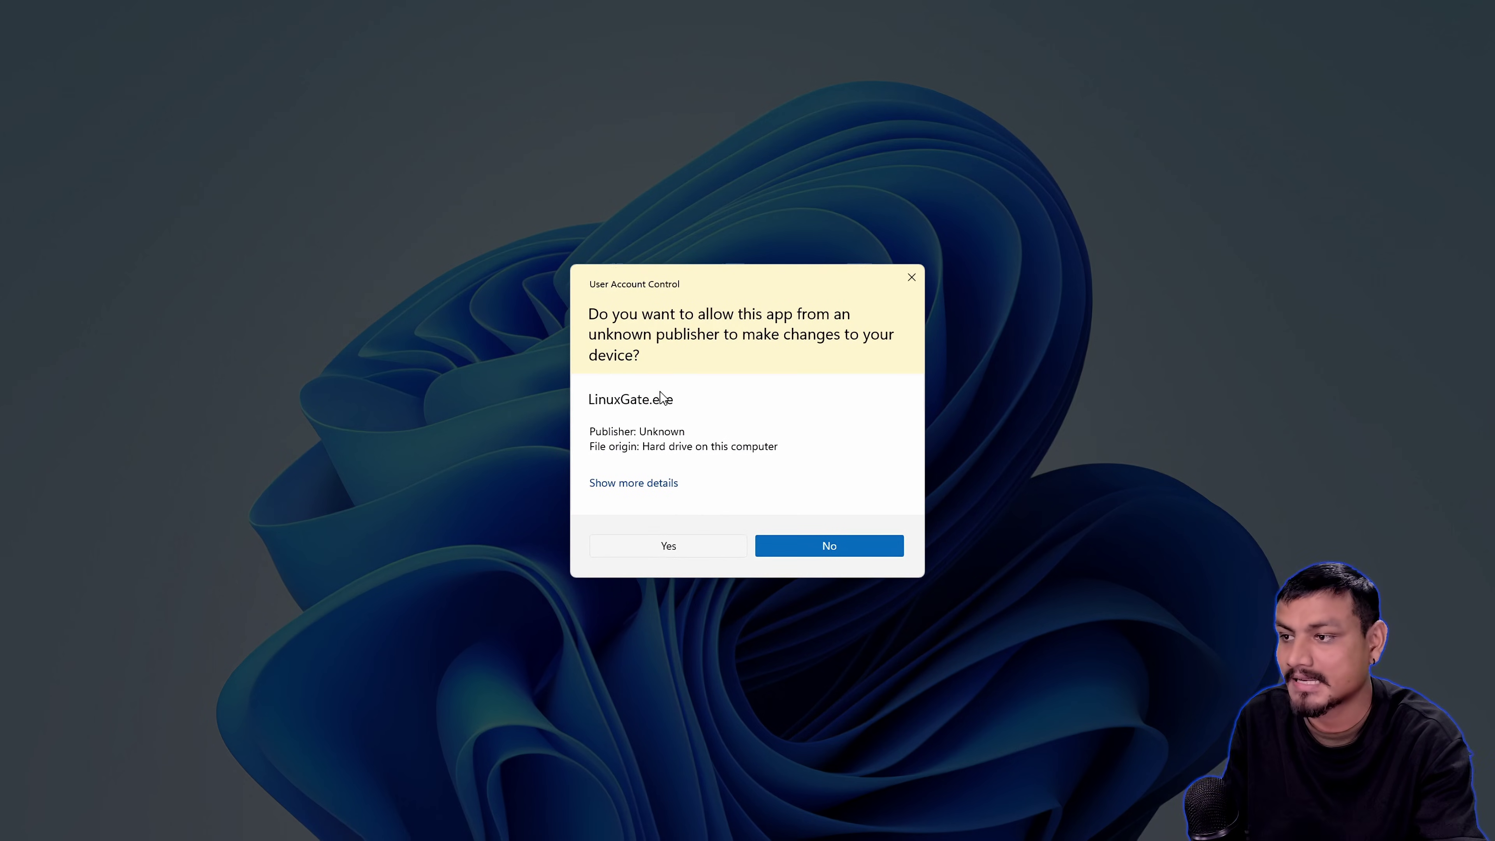
pyautogui.click(666, 551)
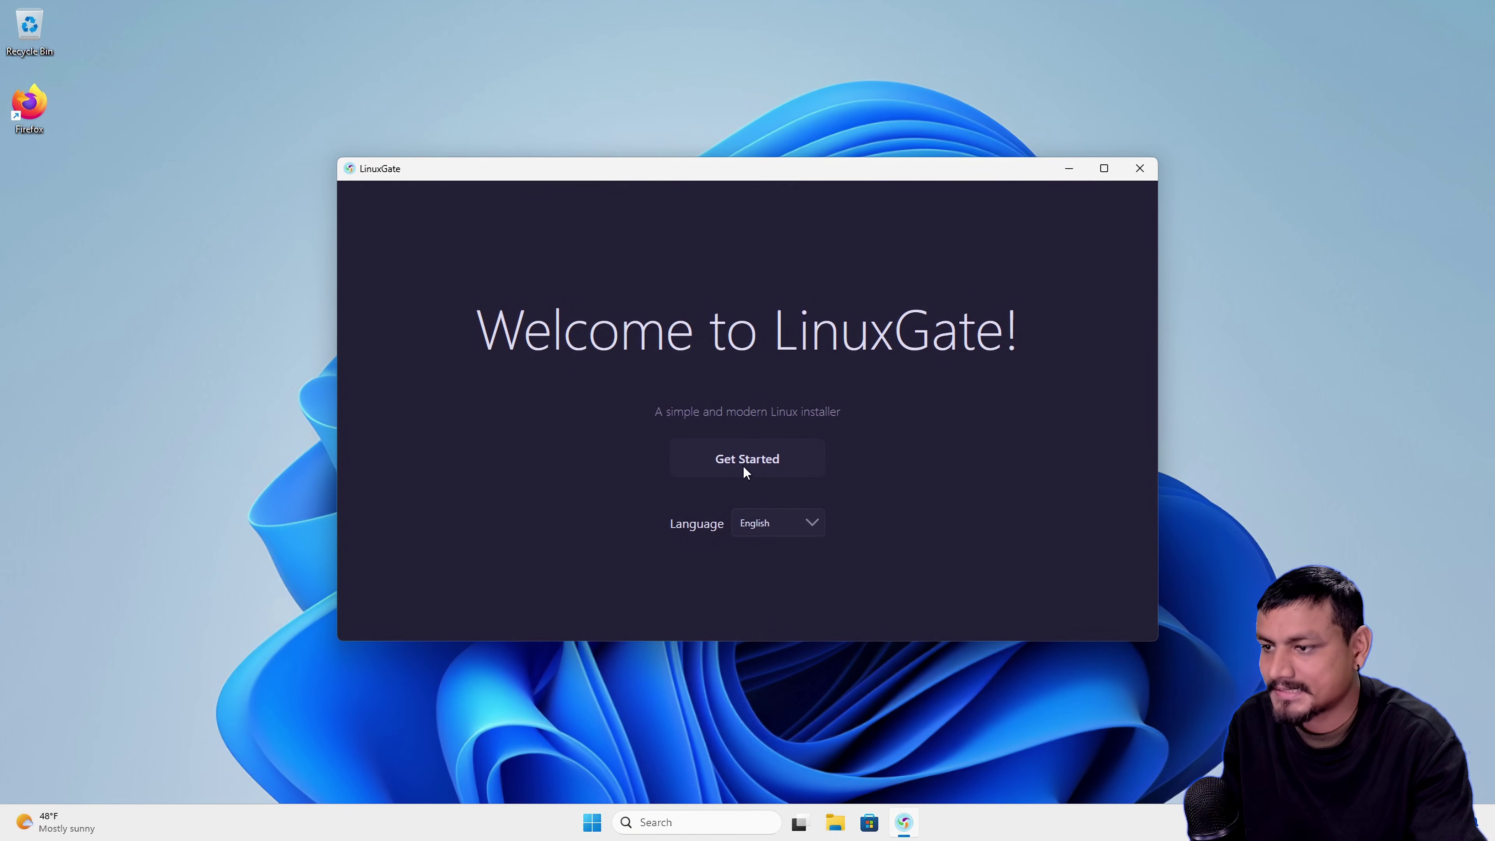
# - Start setup, choose Linux Mint 22.2 Cinnamon and advance to Resize Your Disk
pyautogui.click(751, 455)
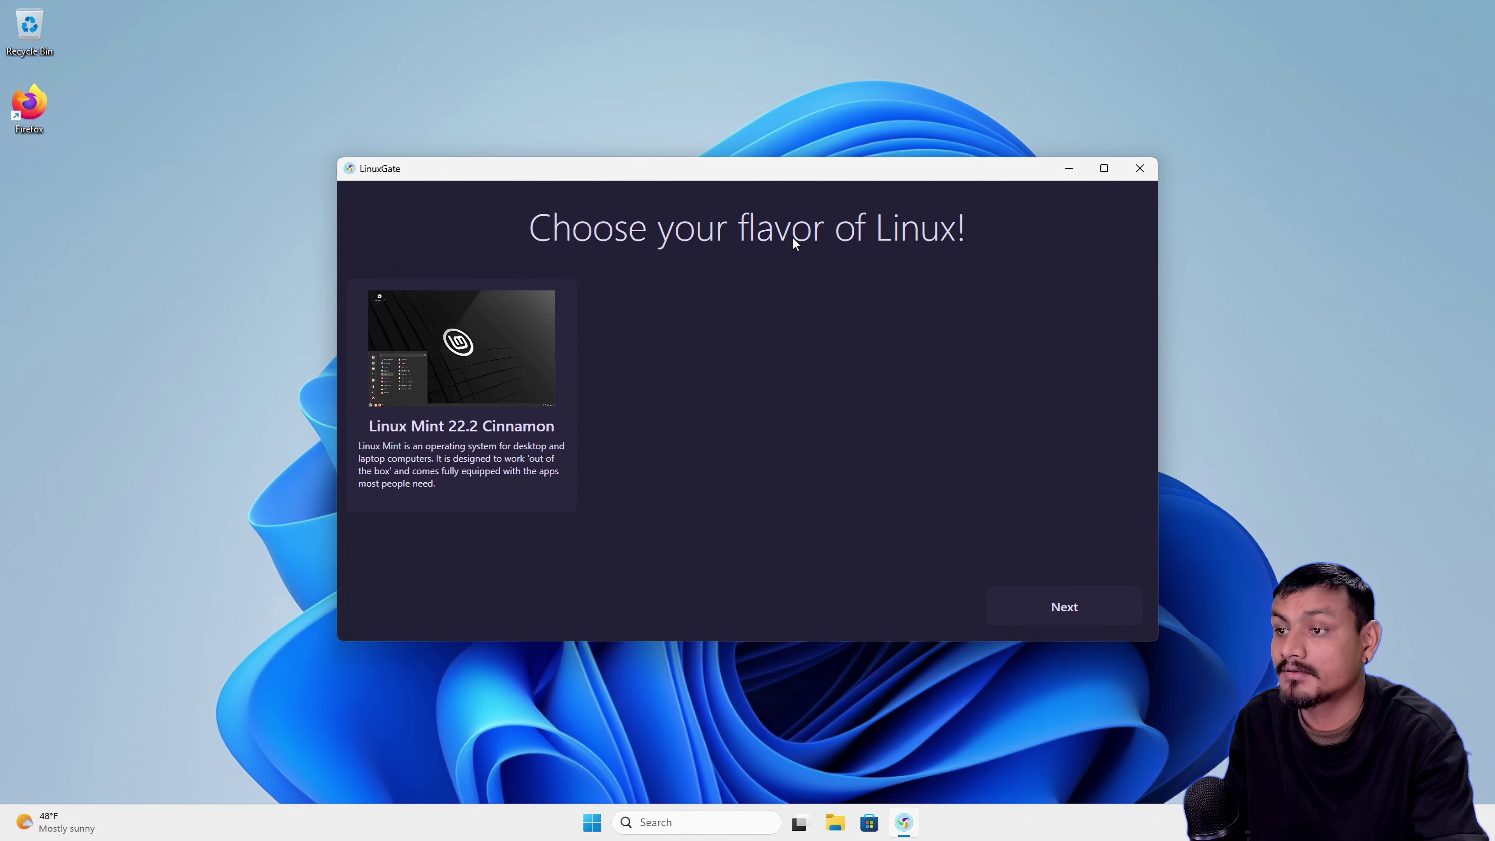
pyautogui.click(427, 349)
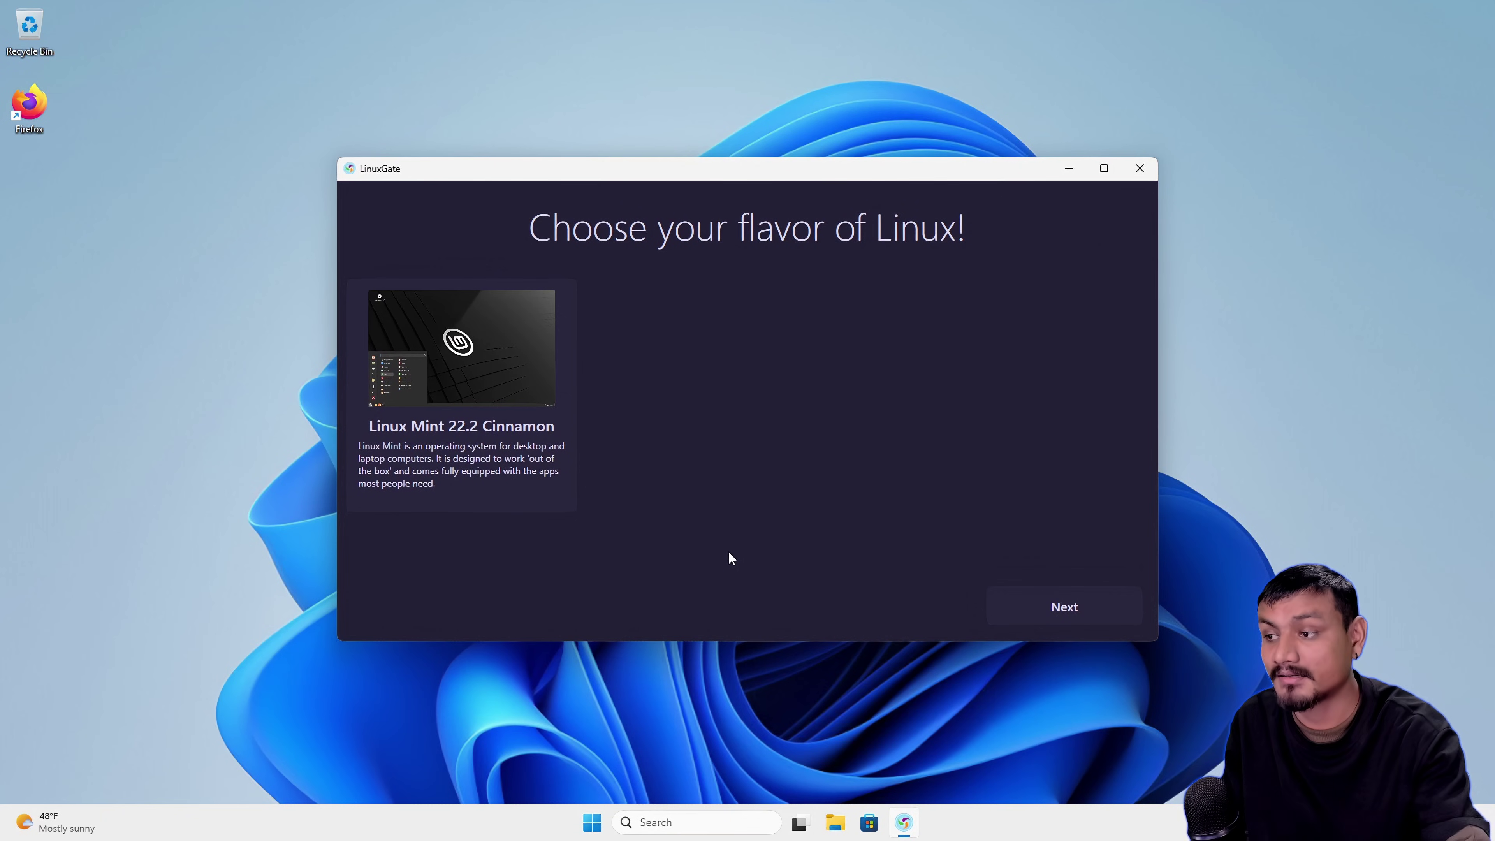
pyautogui.moveTo(761, 177); pyautogui.dragTo(785, 159)
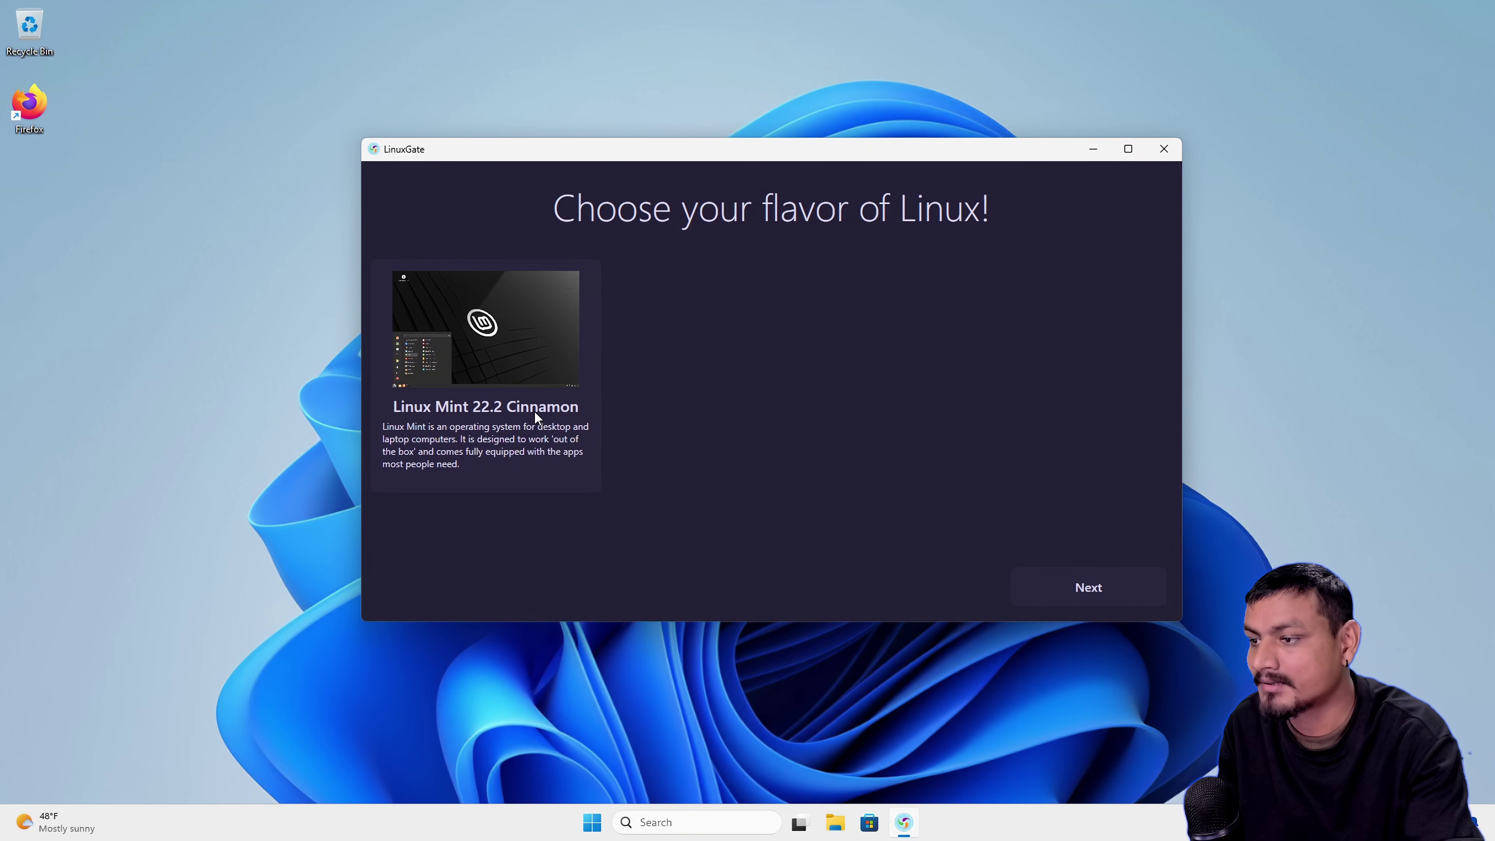
pyautogui.click(556, 359)
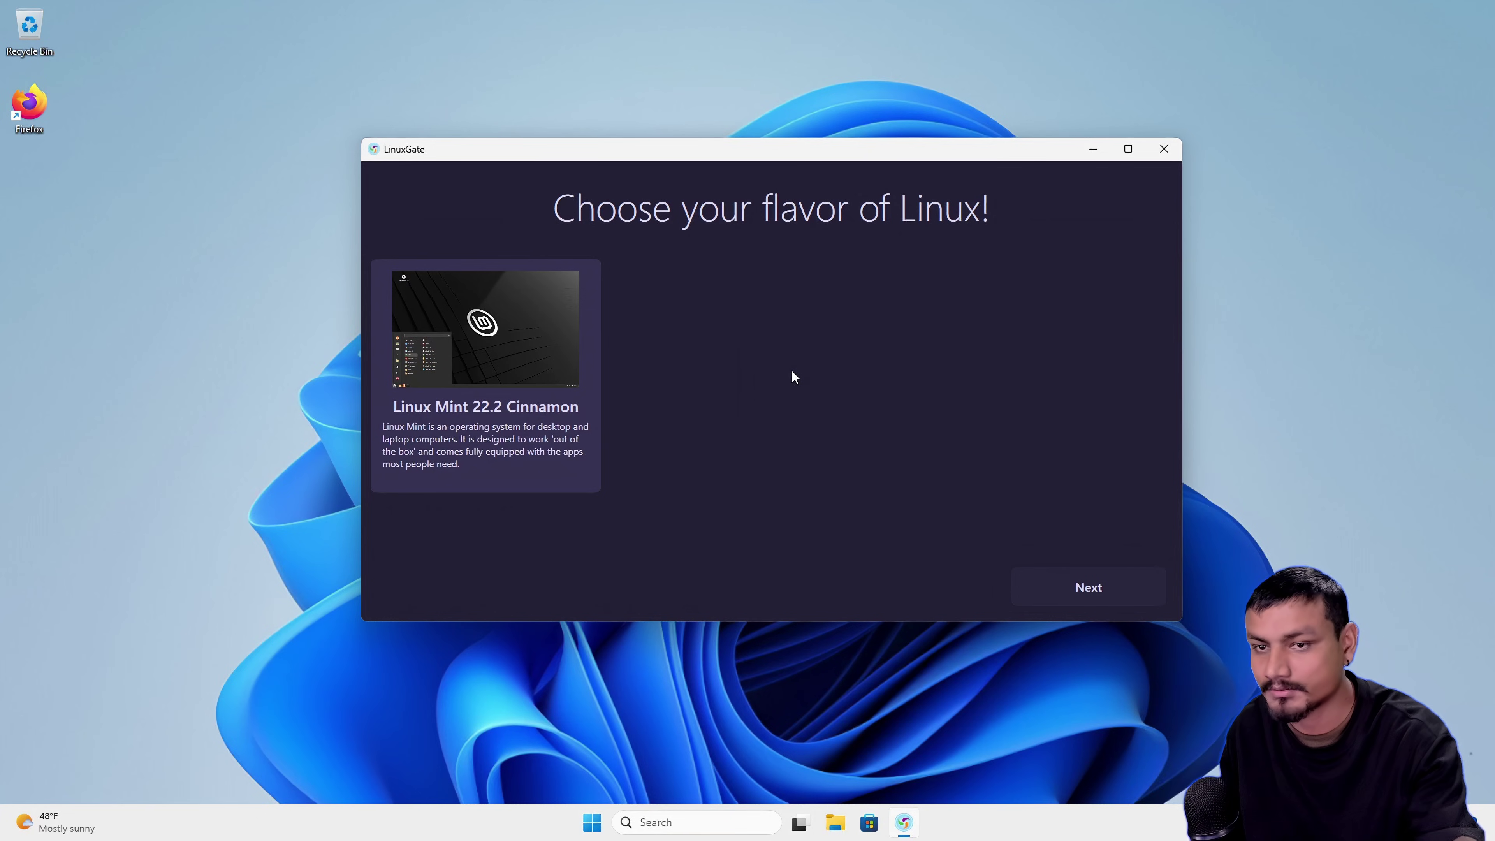
pyautogui.click(500, 349)
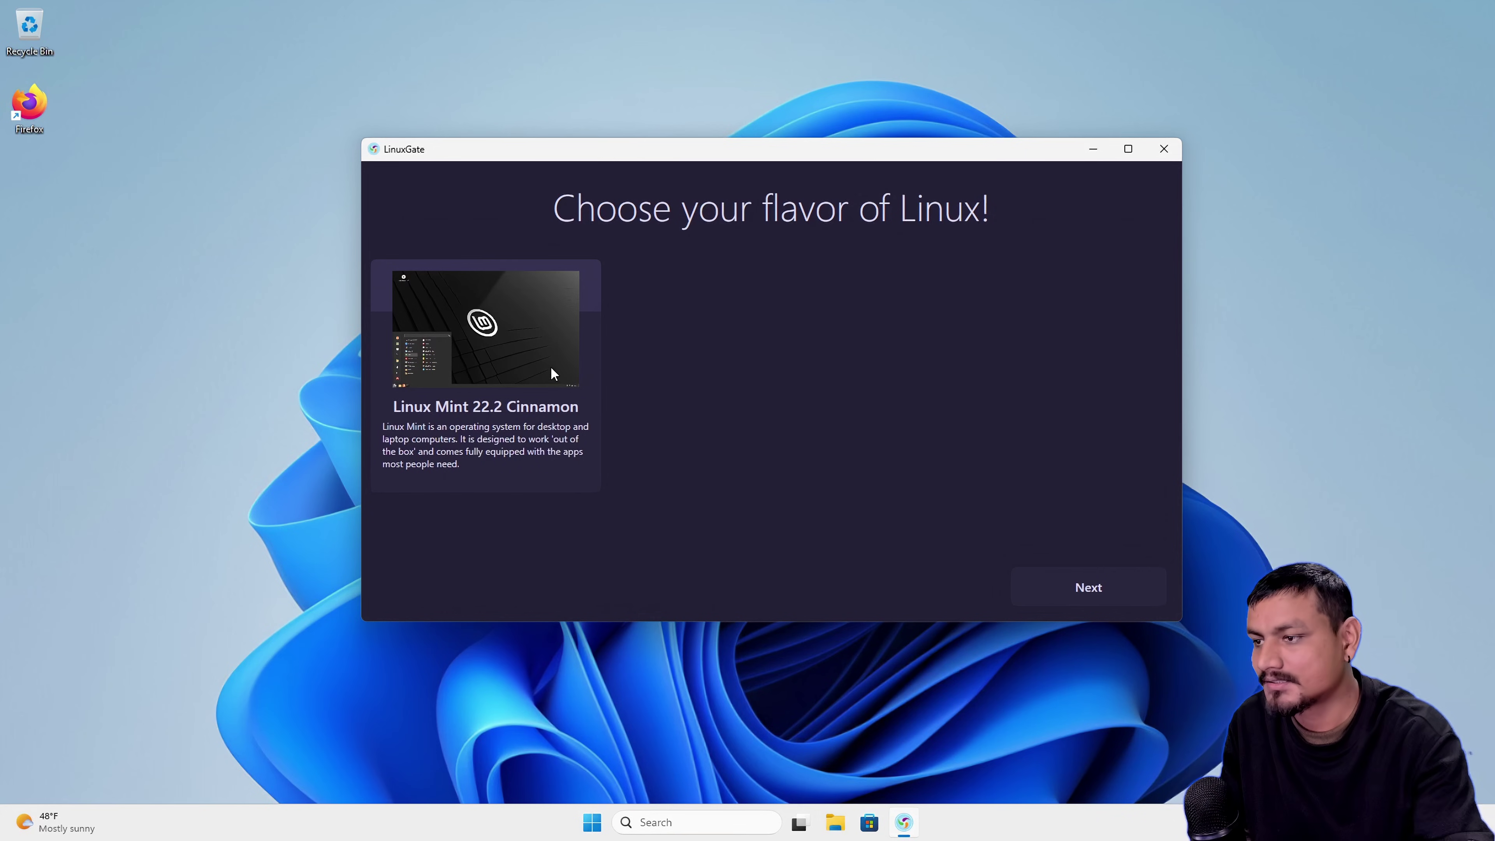
pyautogui.click(500, 337)
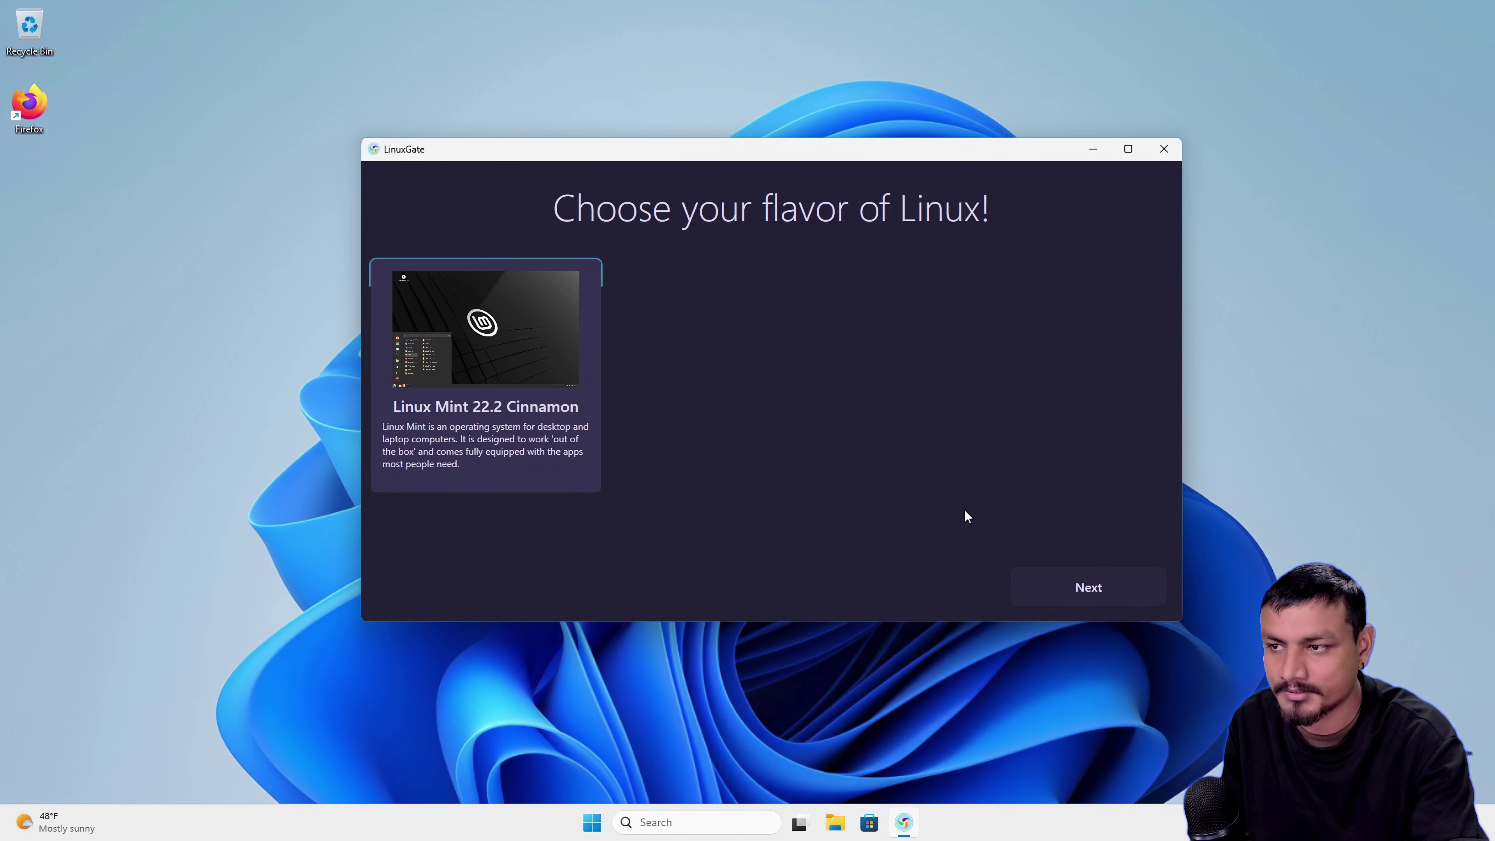
pyautogui.click(1089, 588)
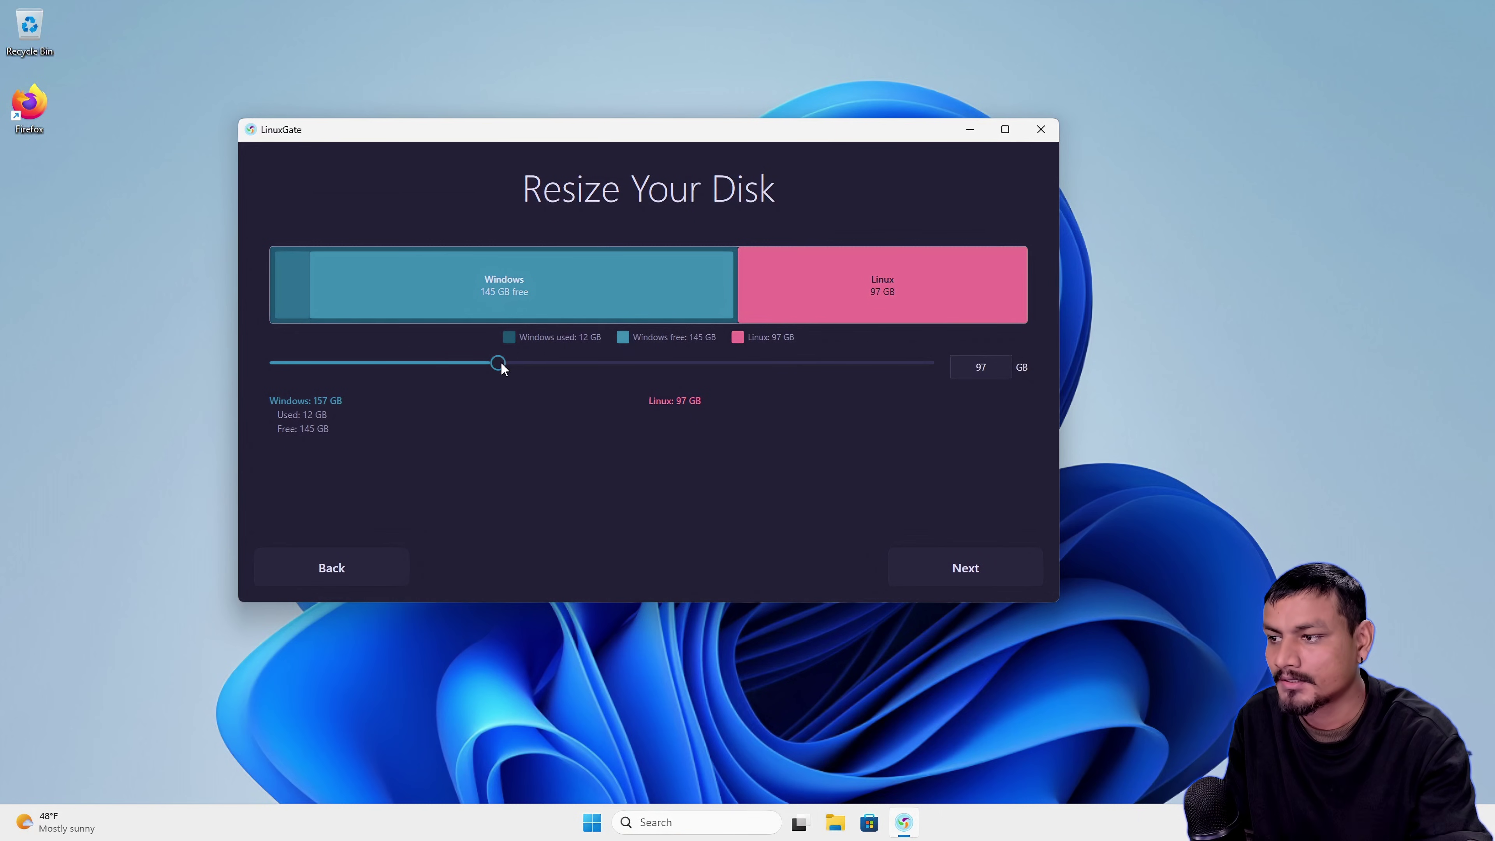
# - Adjust the size slider to give Linux 100 GB and Windows 154 GB, then continue
pyautogui.moveTo(501, 367)
pyautogui.mouseDown()
pyautogui.moveTo(473, 368)
pyautogui.moveTo(538, 367)
pyautogui.moveTo(523, 367)
pyautogui.mouseUp()
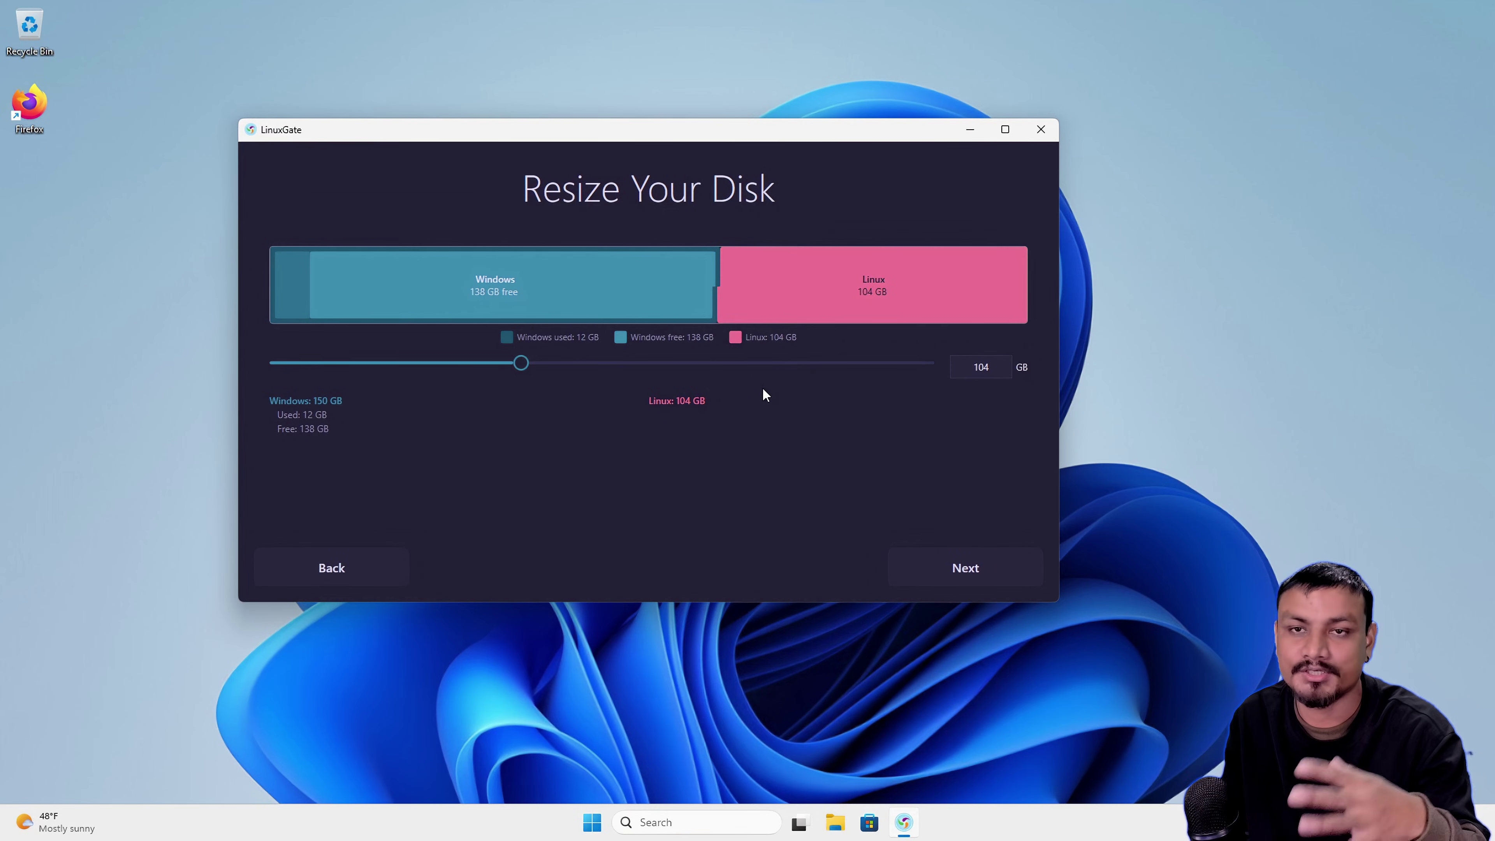
pyautogui.press('Left')
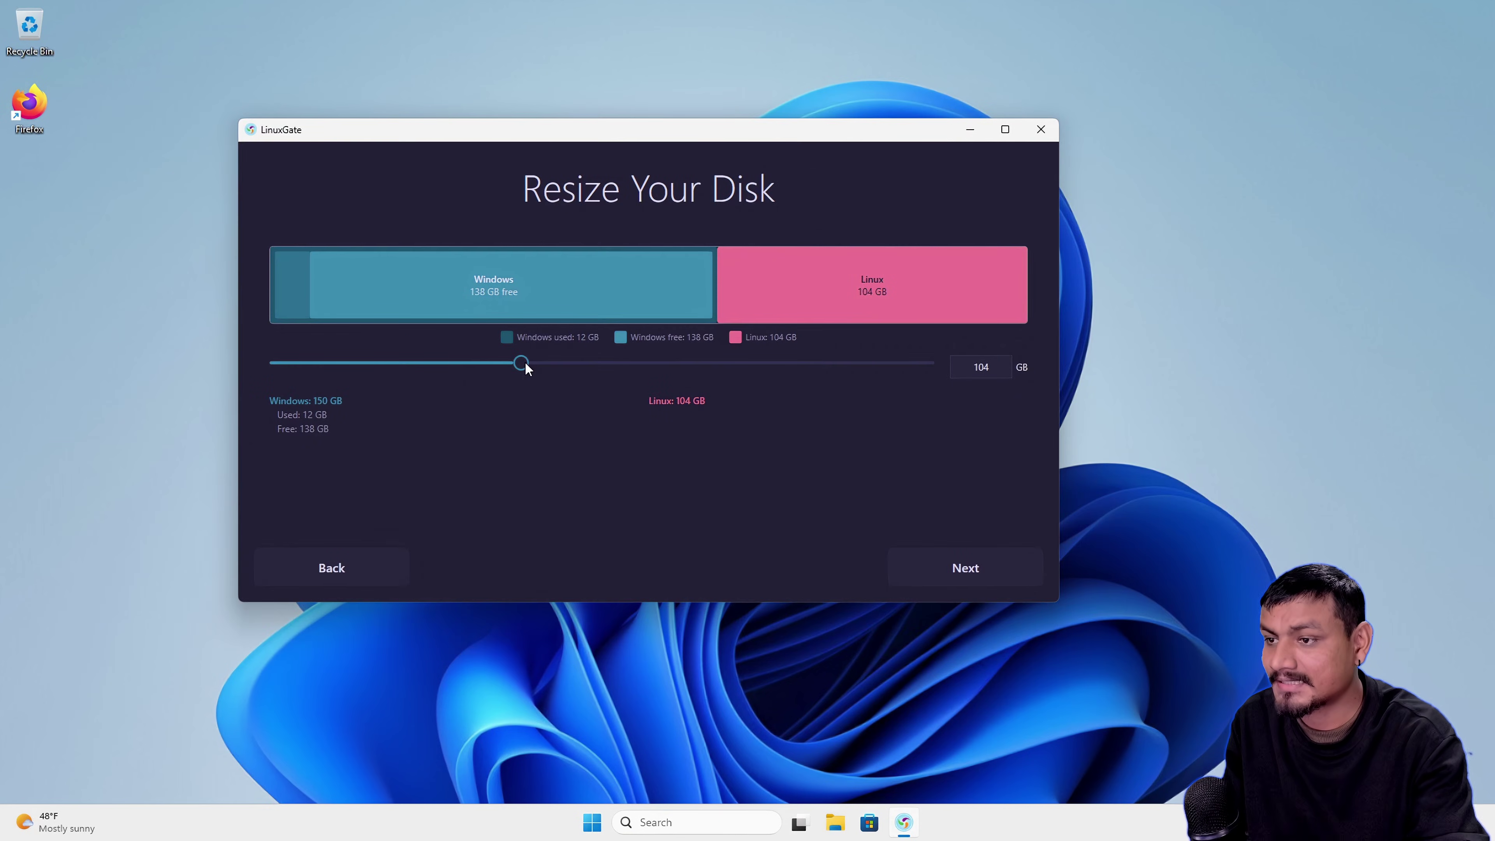
pyautogui.moveTo(517, 367)
pyautogui.mouseDown()
pyautogui.moveTo(548, 372)
pyautogui.moveTo(512, 374)
pyautogui.mouseUp()
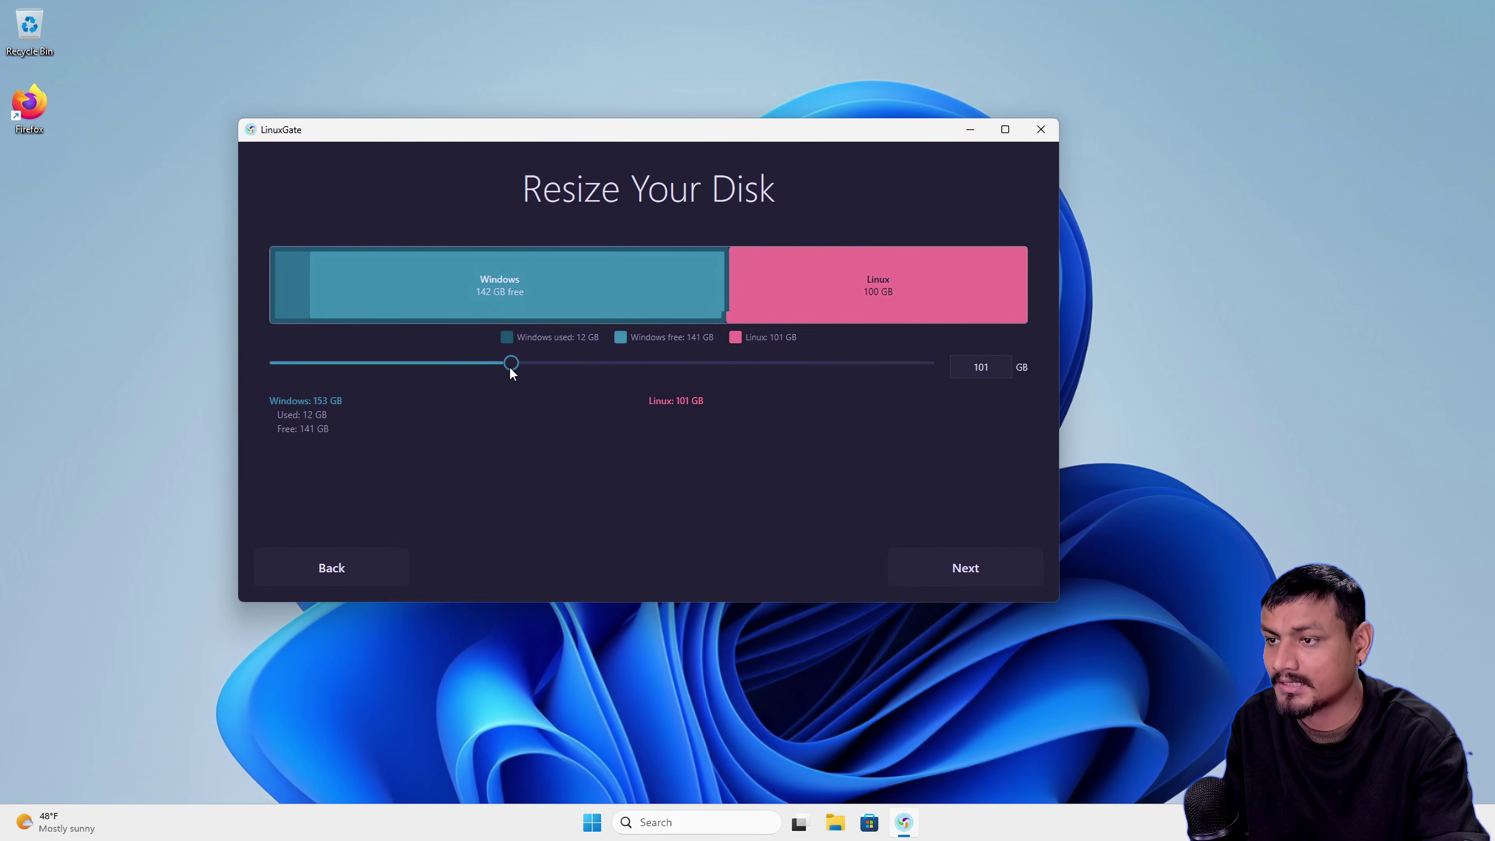
pyautogui.click(961, 569)
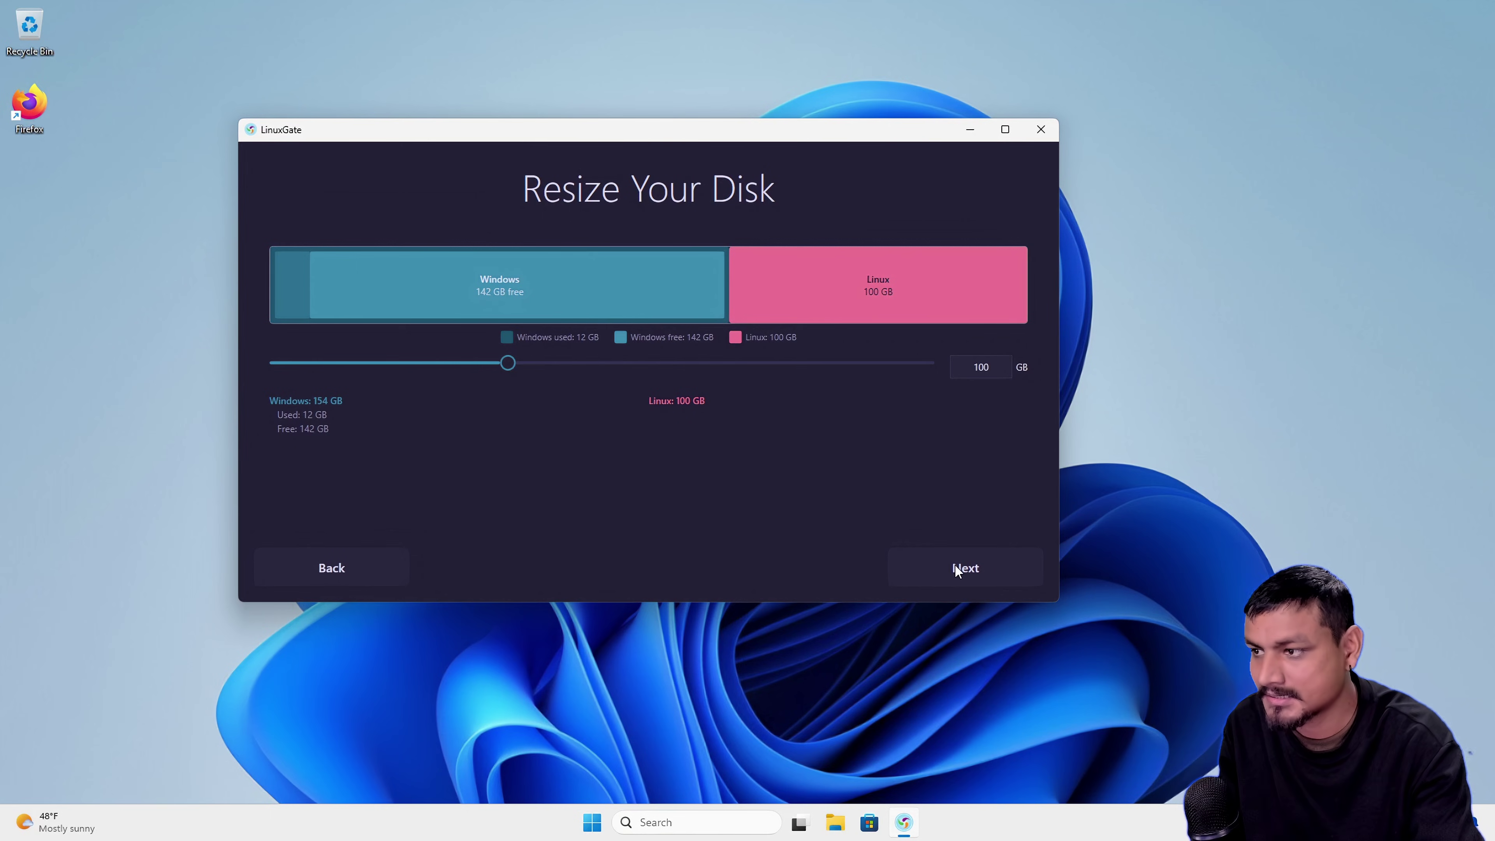
pyautogui.click(956, 566)
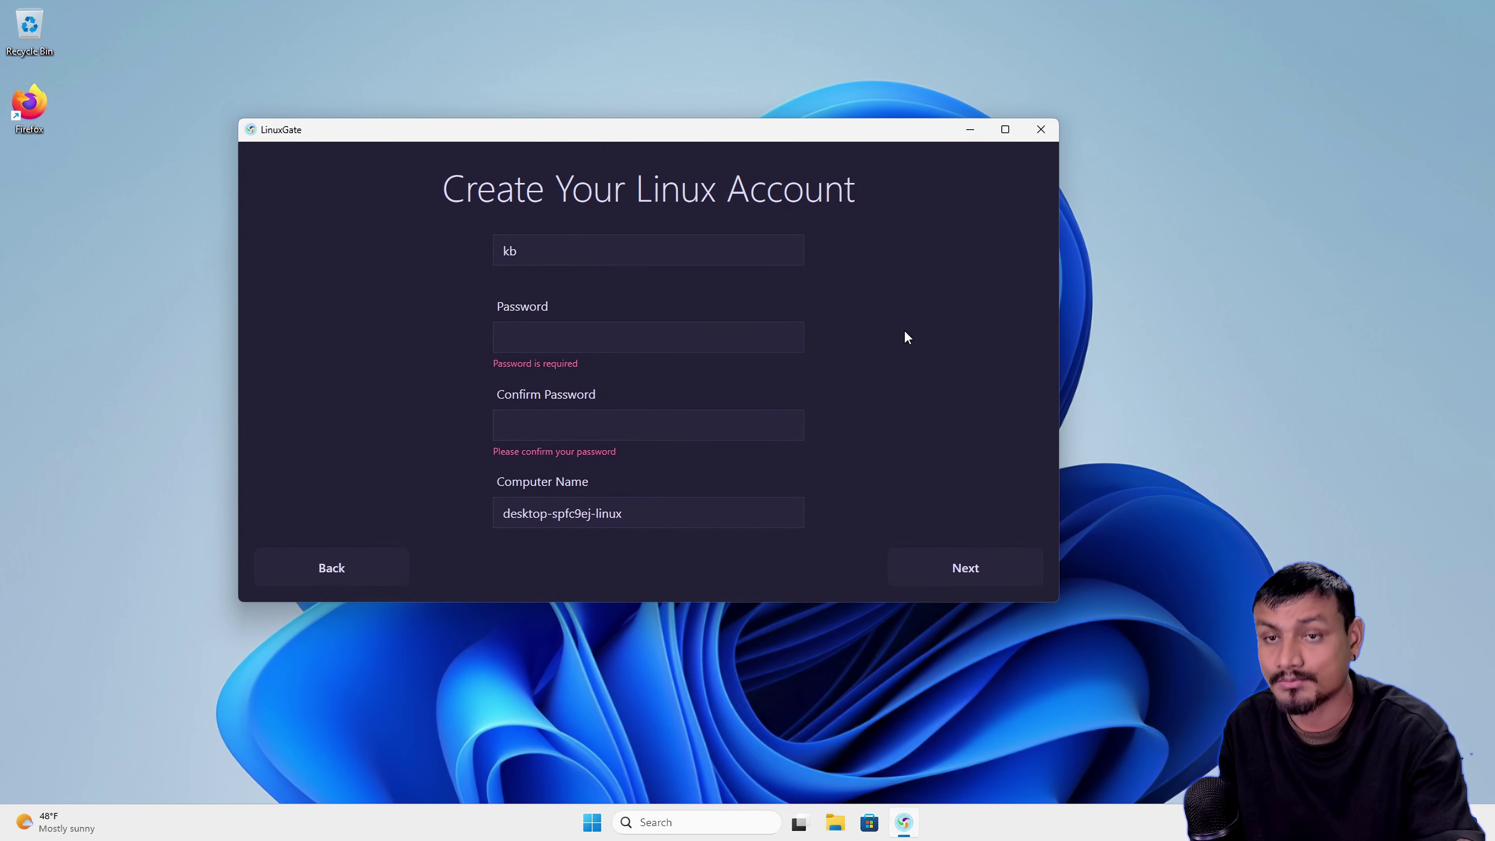
# - Enter the Linux account password and confirm it
pyautogui.click(775, 331)
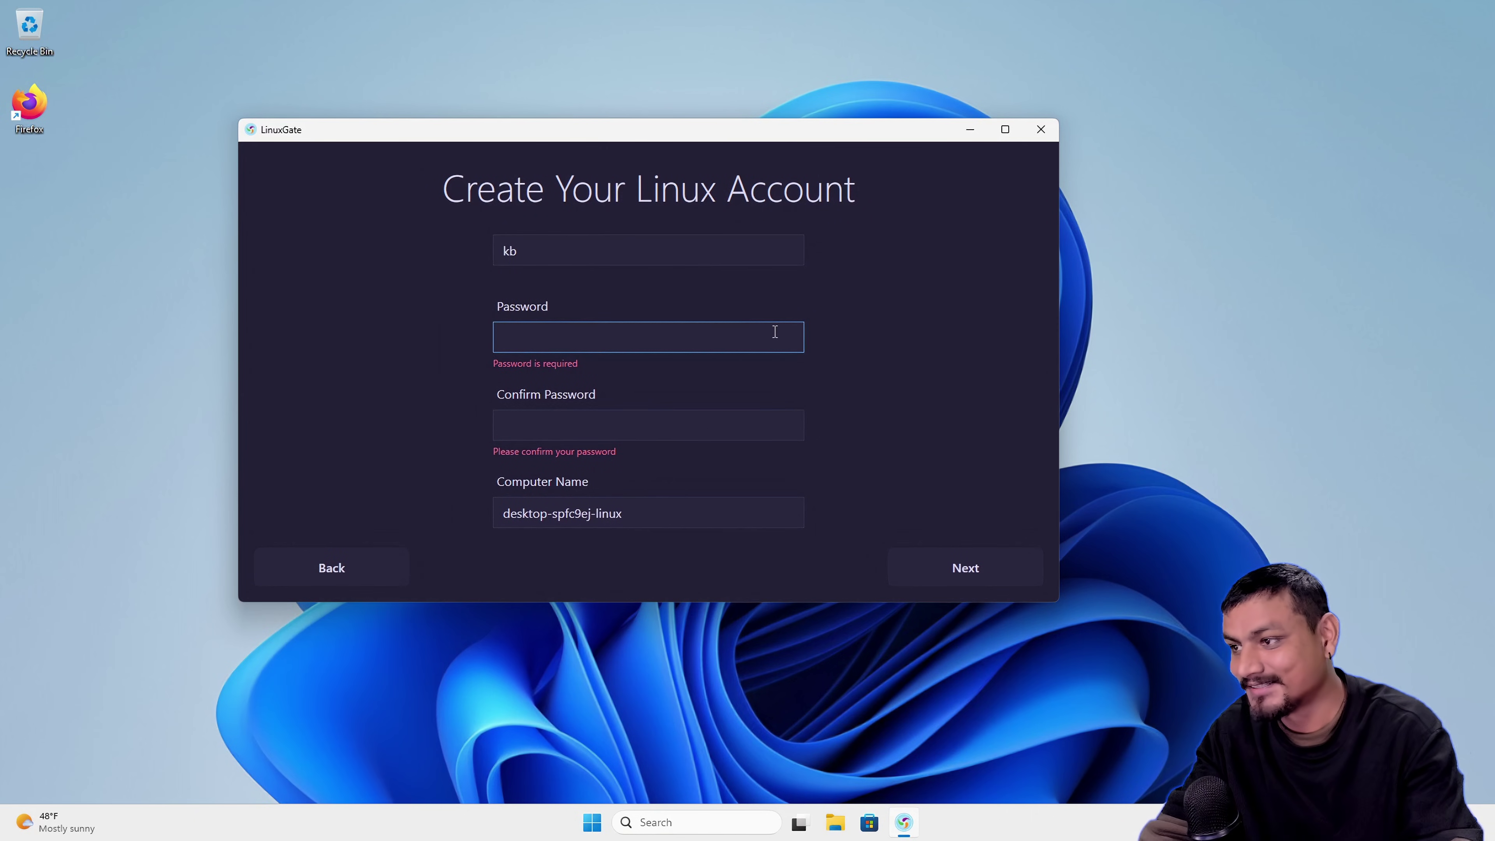
pyautogui.write('•••')
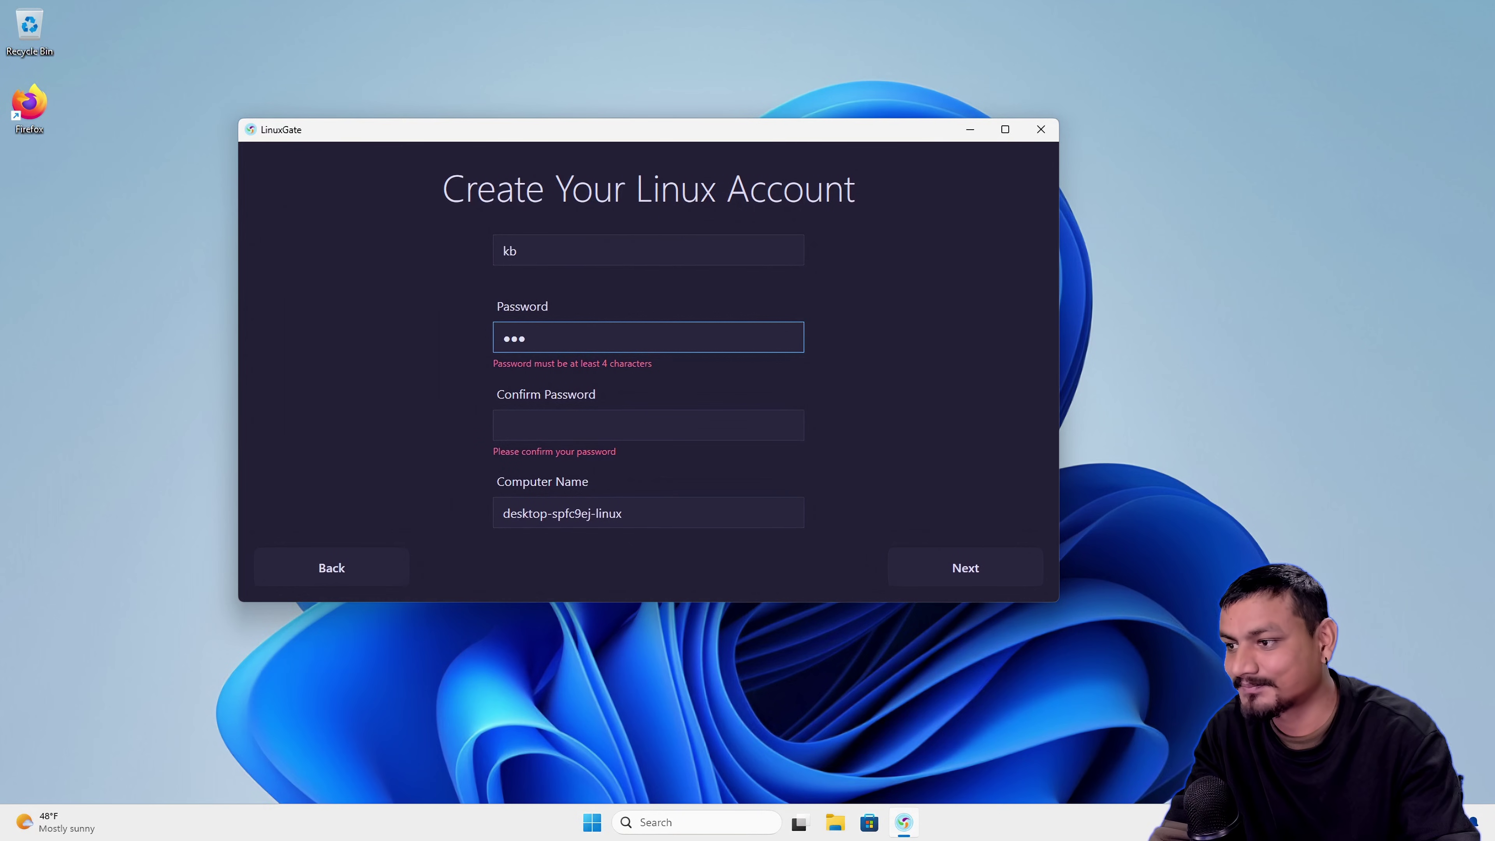
pyautogui.write('•')
pyautogui.click(669, 424)
pyautogui.write('••••')
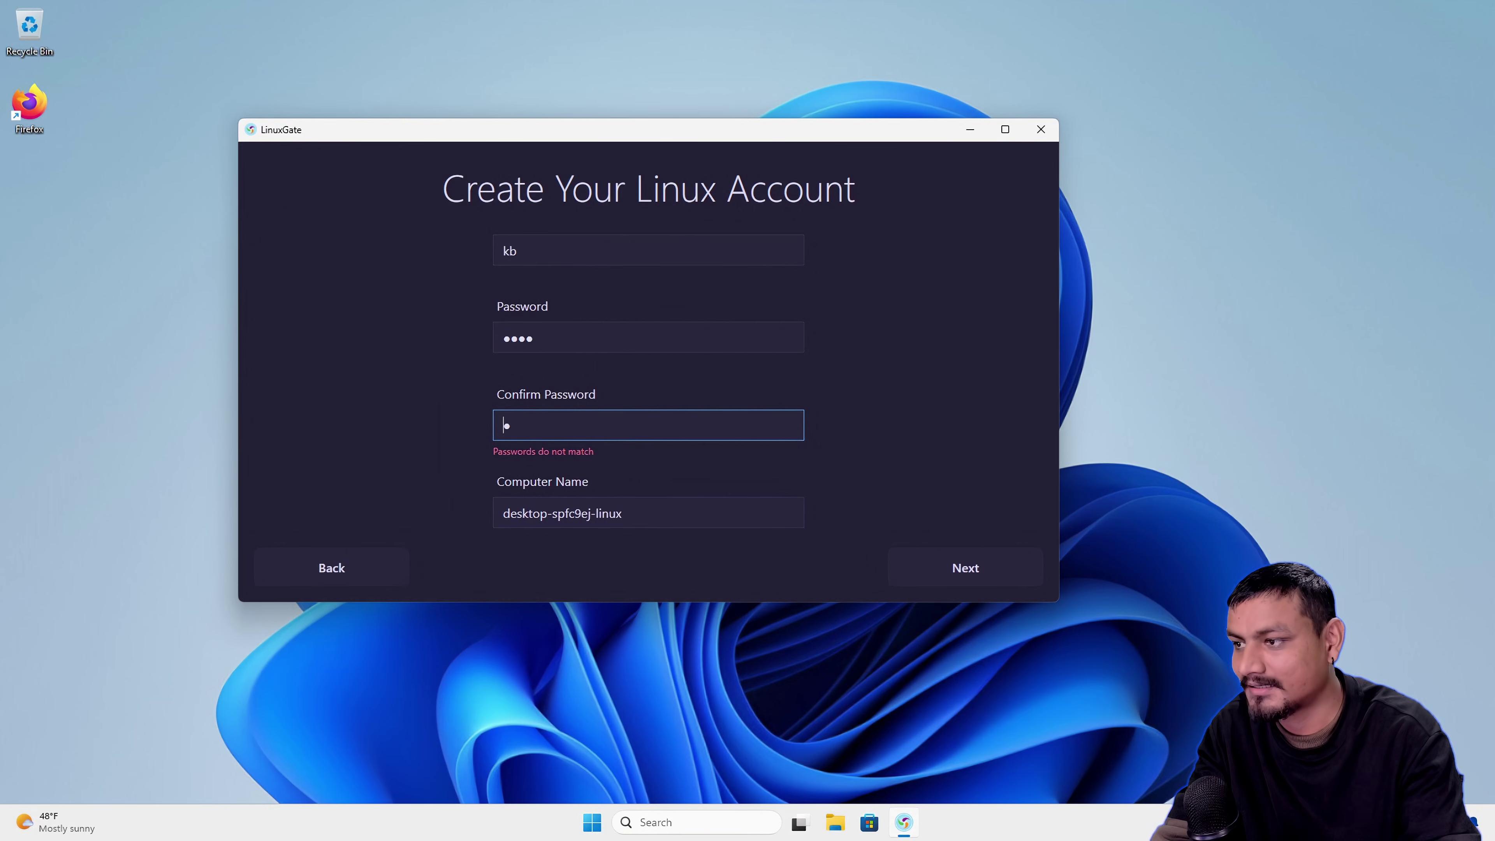
# - Set the computer name to 'penguin', continue, and tick the risk acknowledgement
pyautogui.moveTo(647, 511); pyautogui.dragTo(429, 514)
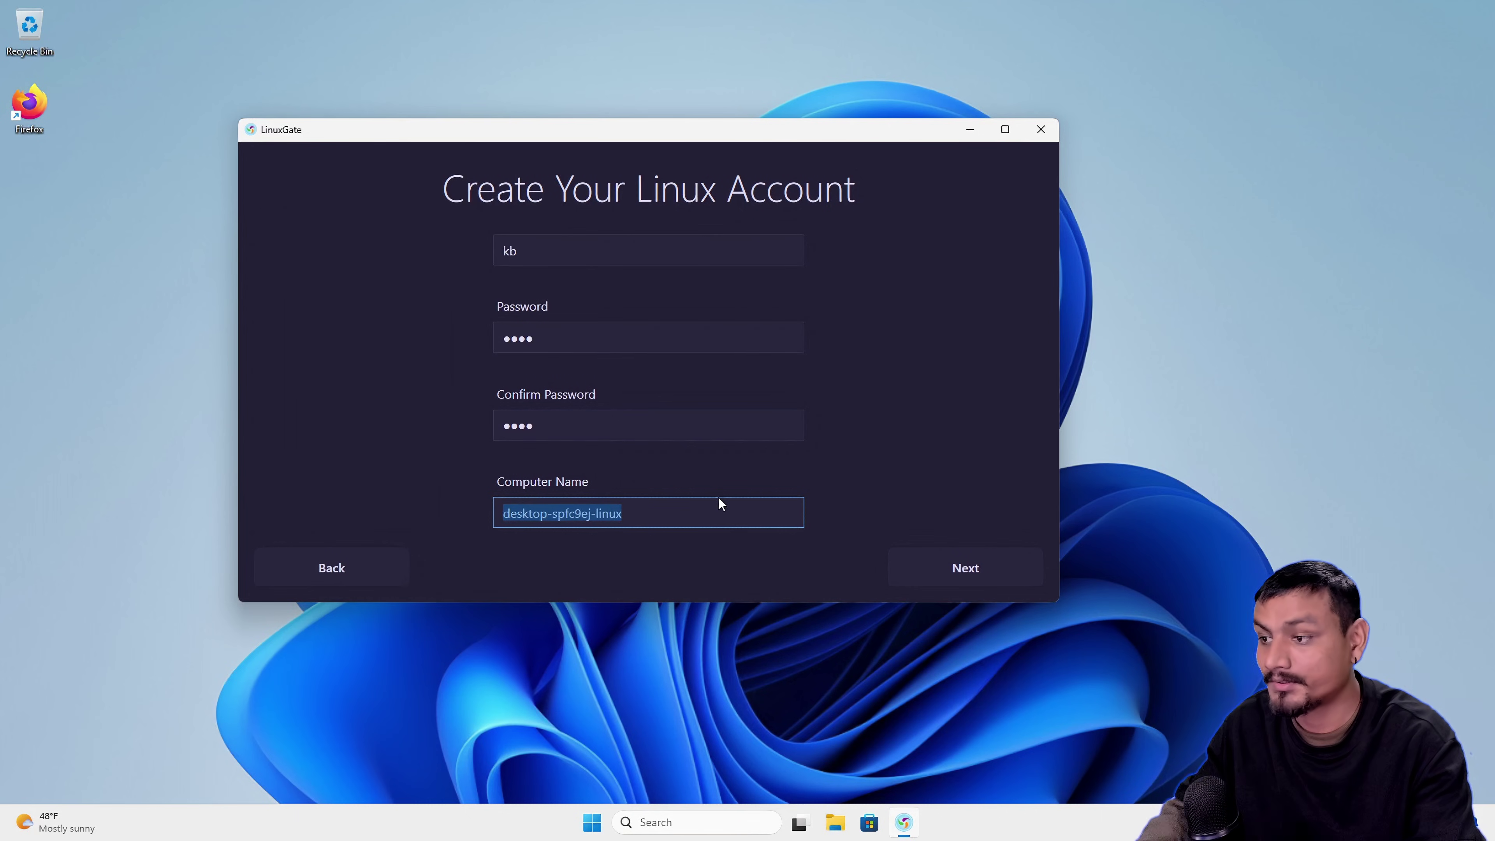
pyautogui.write('pen')
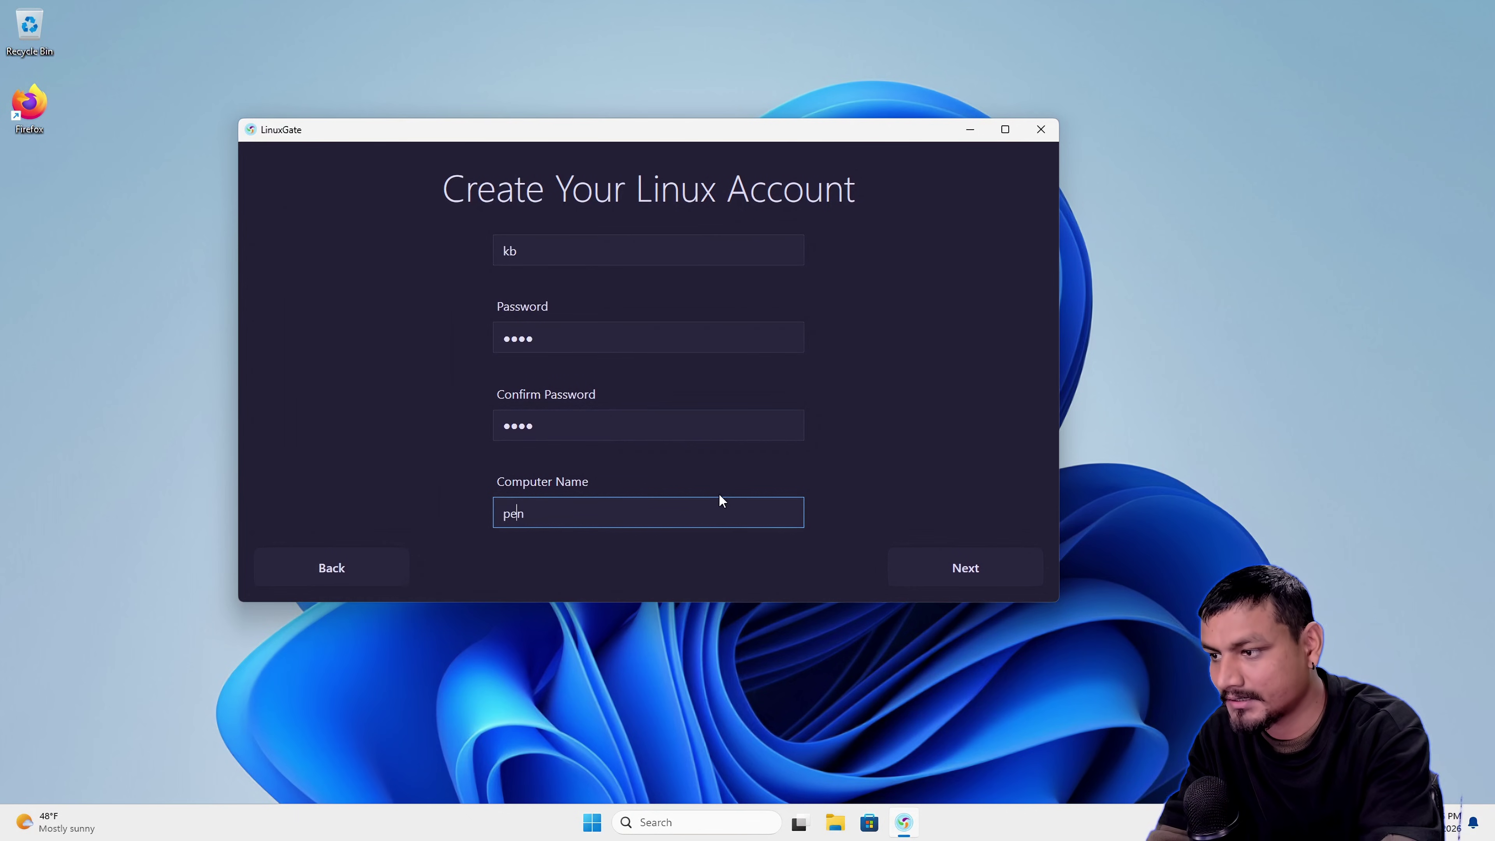
pyautogui.write('guin')
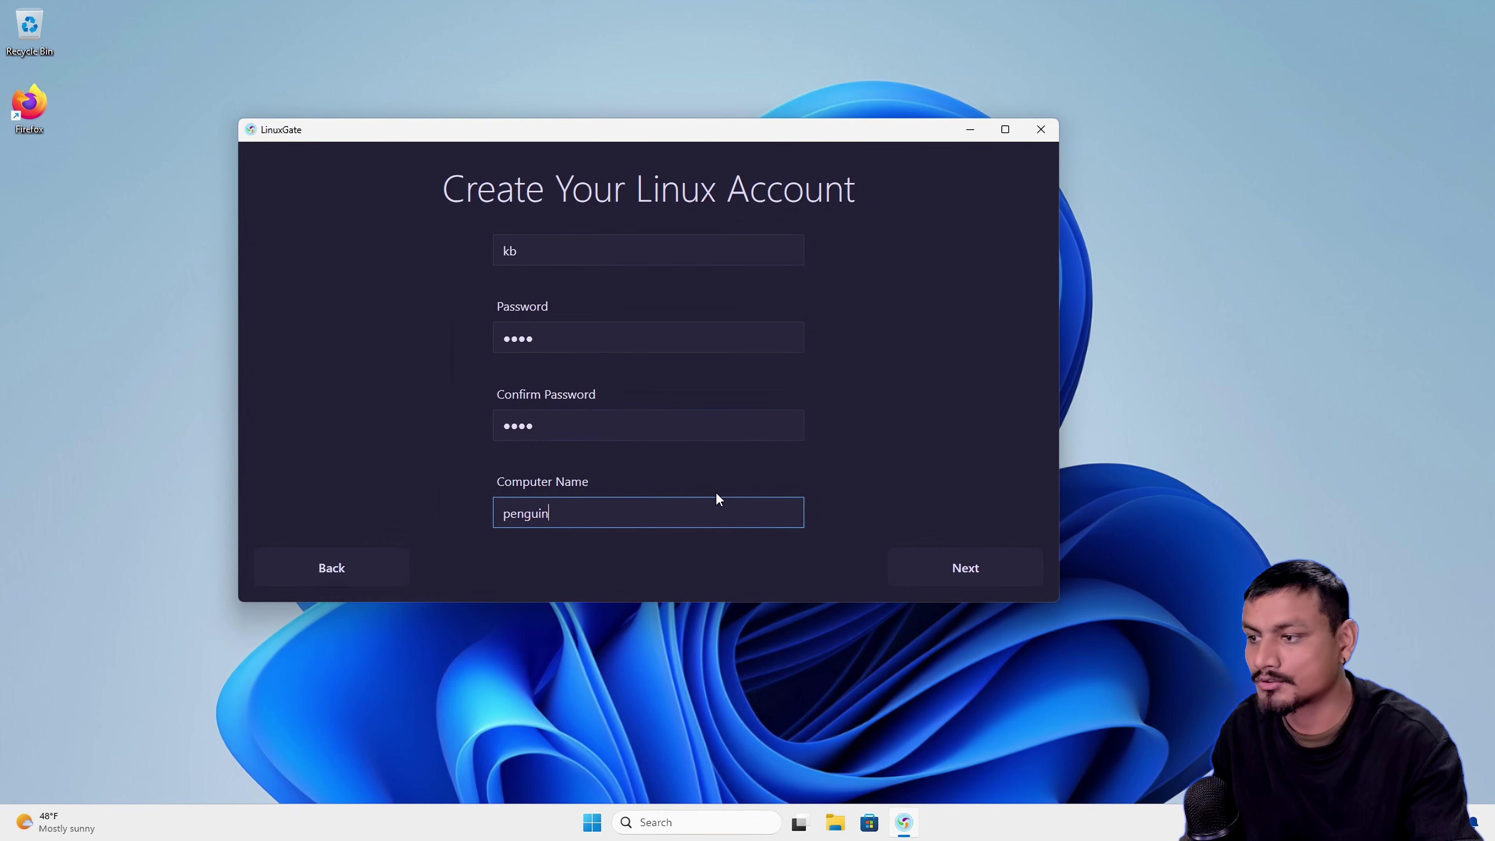
pyautogui.click(980, 566)
pyautogui.click(516, 492)
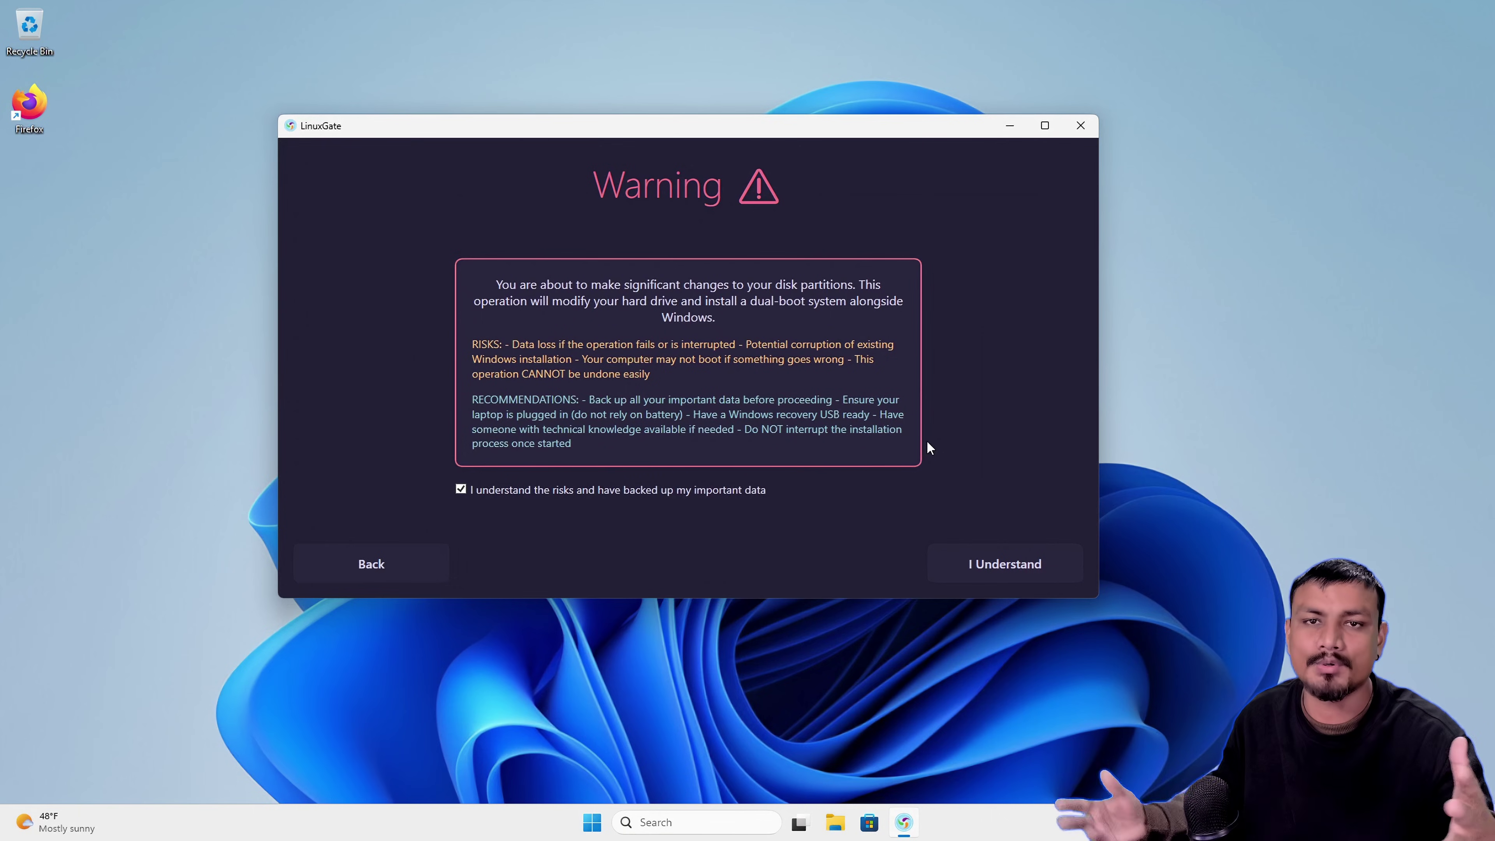
# - Accept the warning with 'I Understand' so LinuxGate starts shrinking C: by 102400 MB
pyautogui.click(1015, 564)
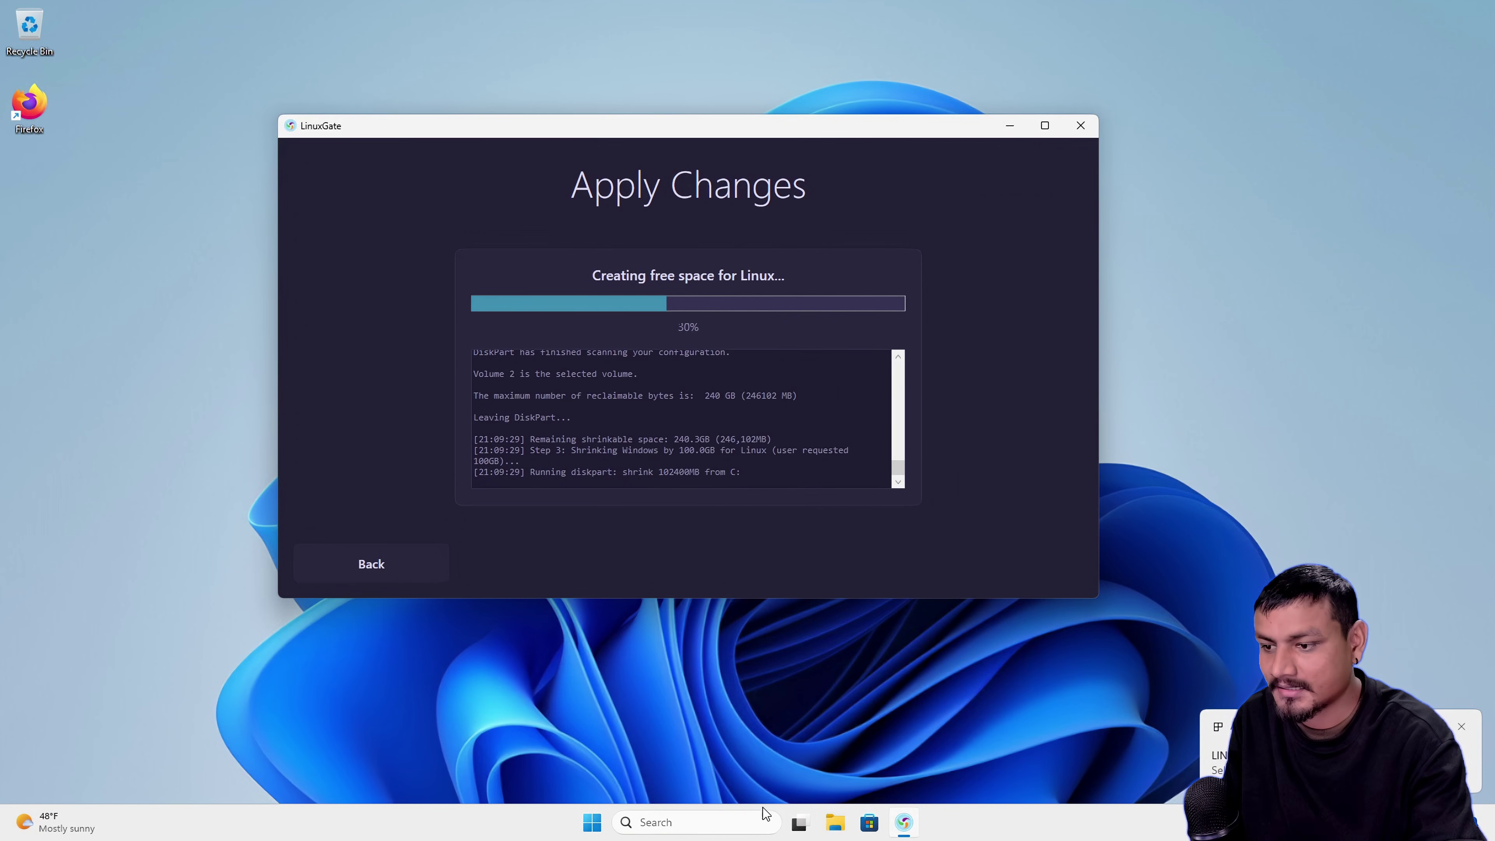
# - Confirm the LINUXGATE (Z:) drive under This PC in File Explorer, then minimize Explorer
pyautogui.click(835, 822)
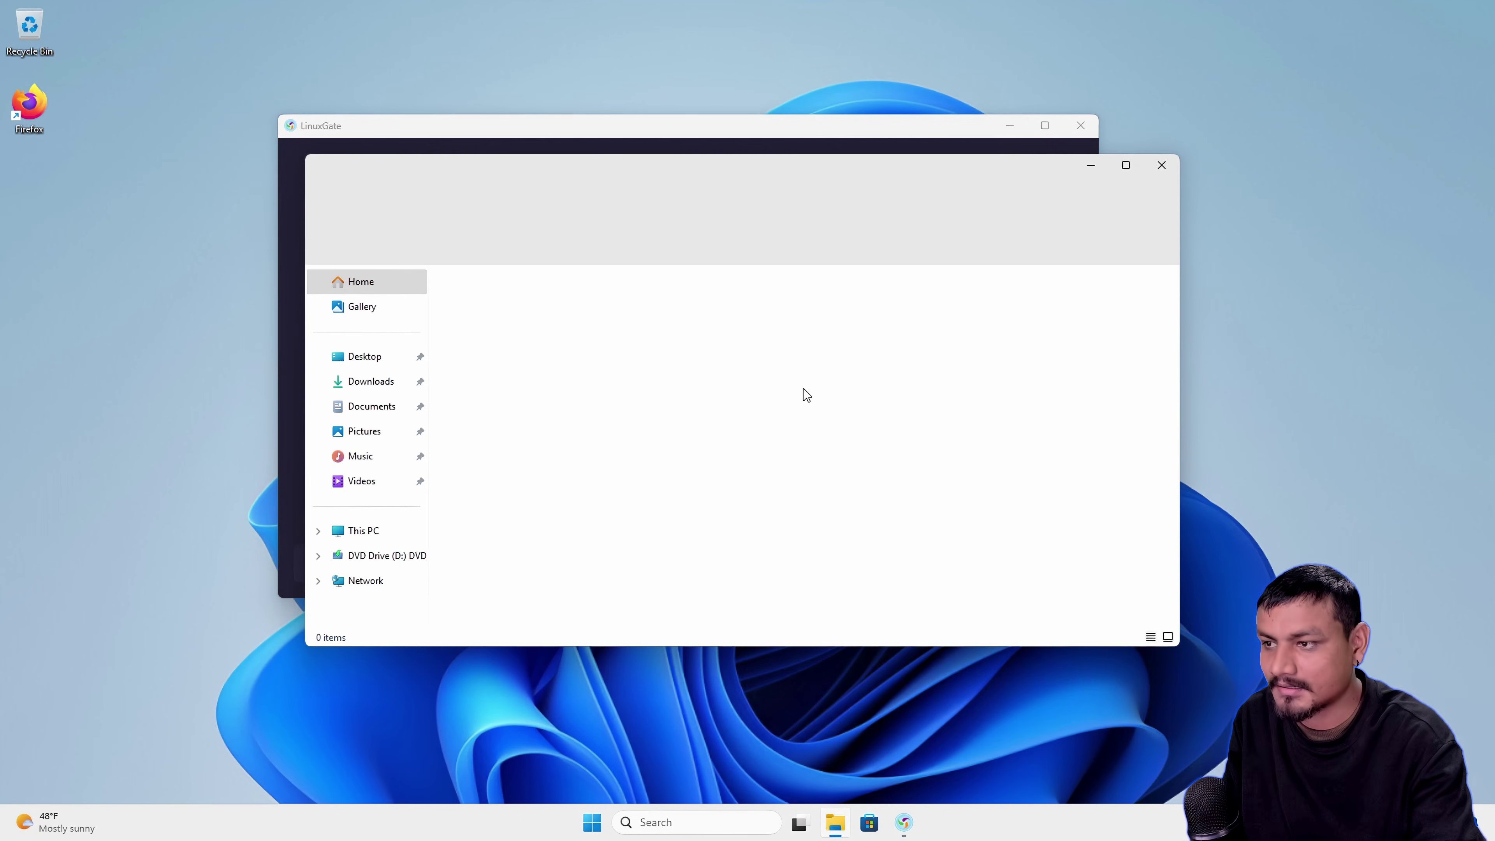
pyautogui.click(365, 531)
pyautogui.click(931, 325)
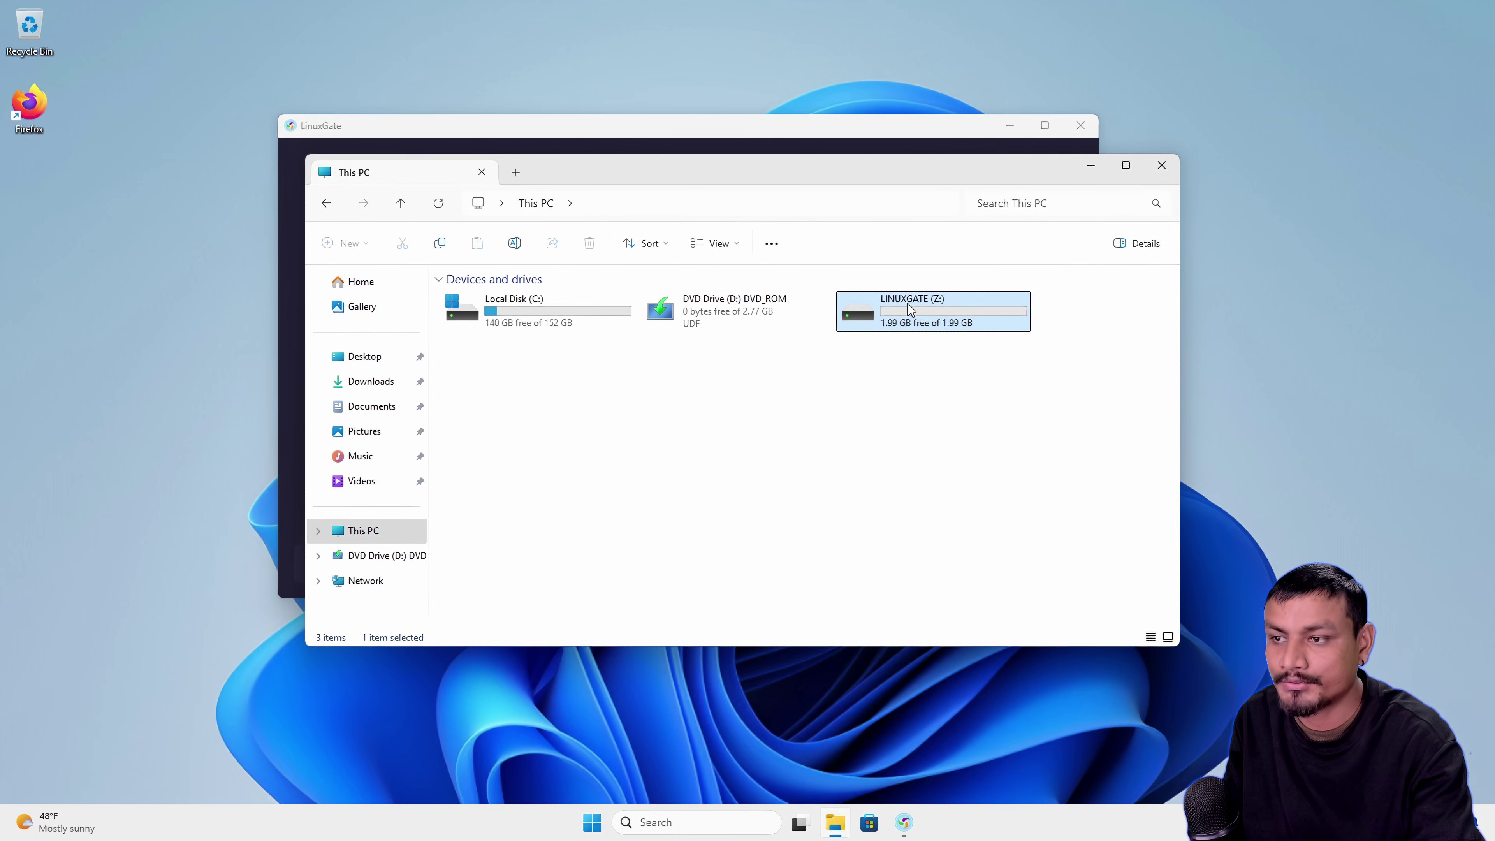
pyautogui.click(1091, 165)
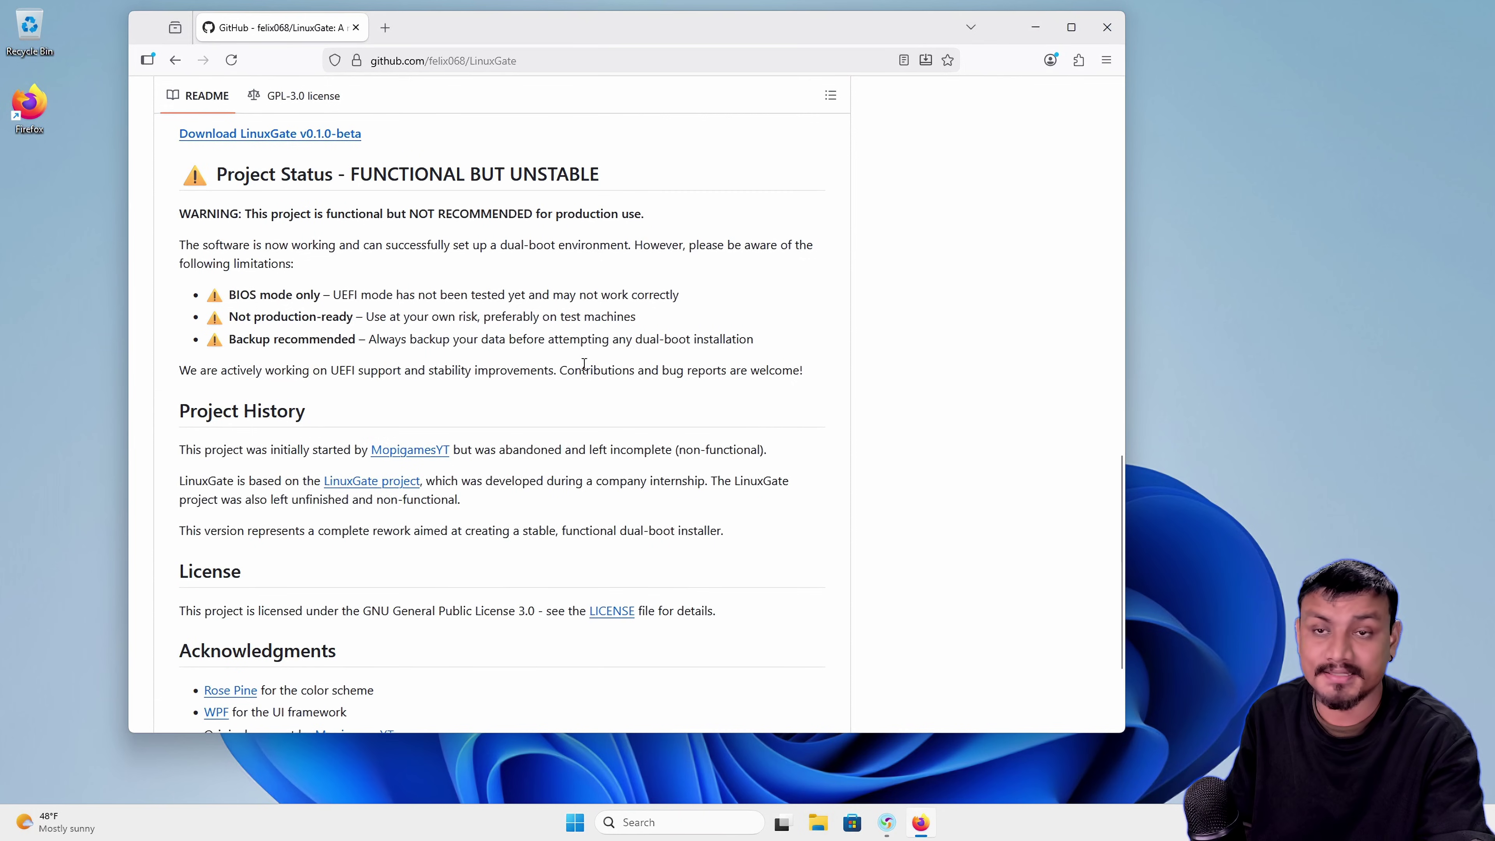
# - Highlight the README's BIOS-only, UEFI-untested, not-production-ready and backup-recommended bullets
pyautogui.moveTo(226, 291); pyautogui.dragTo(332, 301)
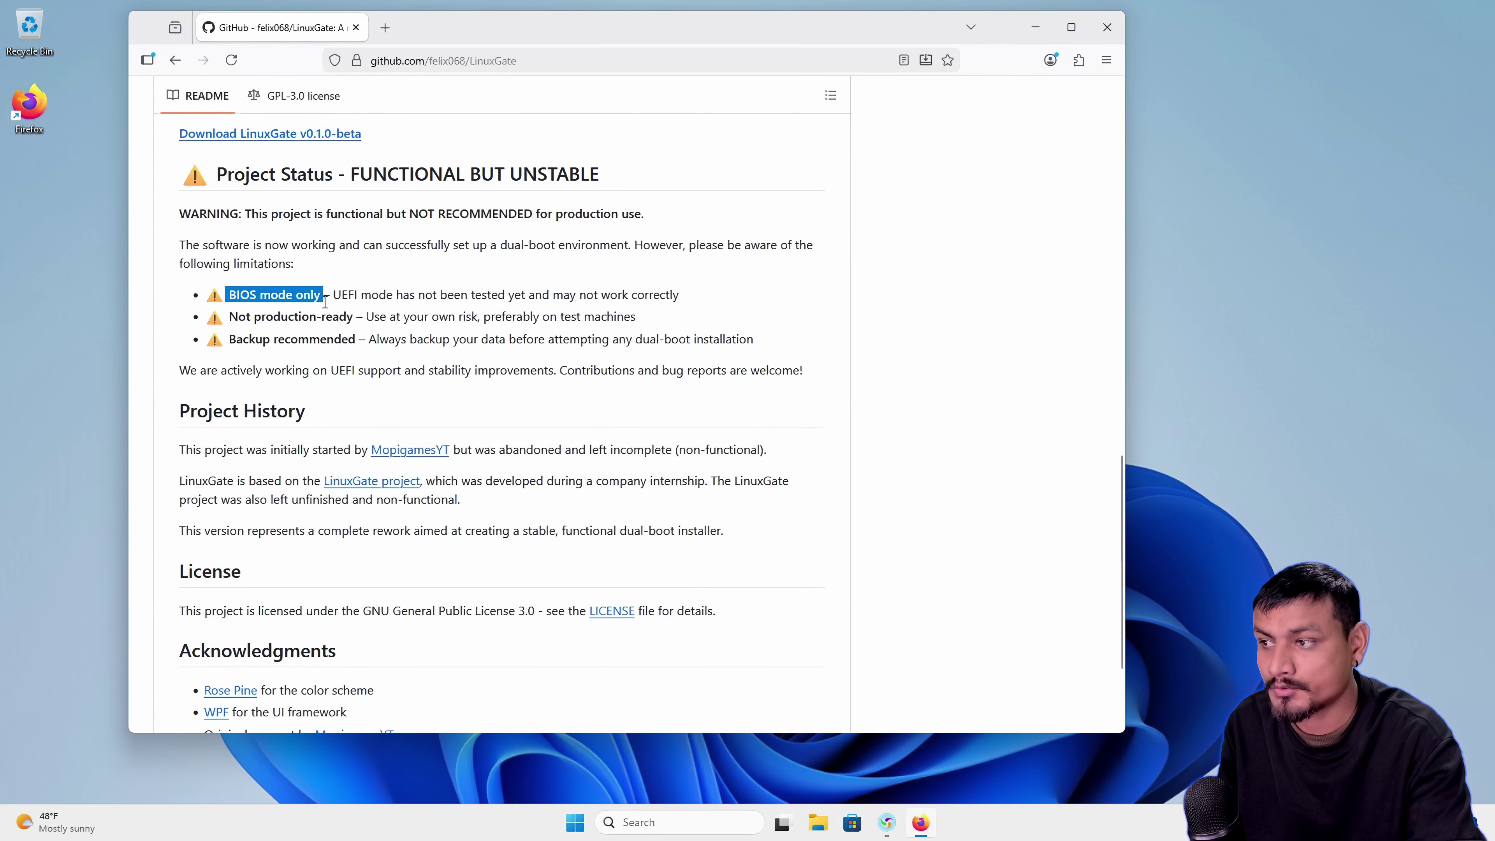
pyautogui.moveTo(334, 294); pyautogui.dragTo(702, 299)
pyautogui.click(267, 309)
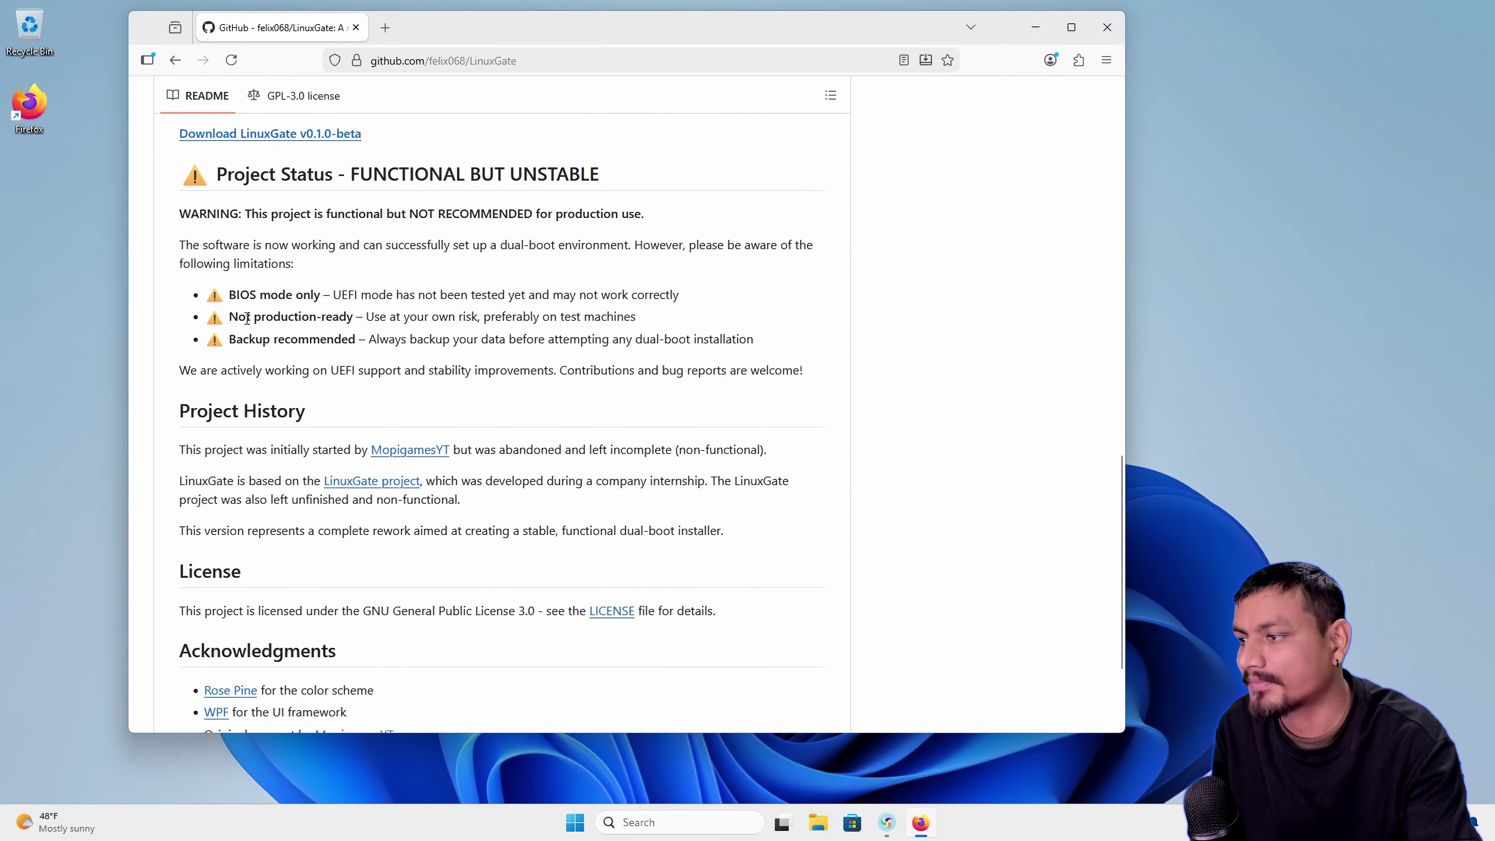
pyautogui.moveTo(228, 316); pyautogui.dragTo(643, 323)
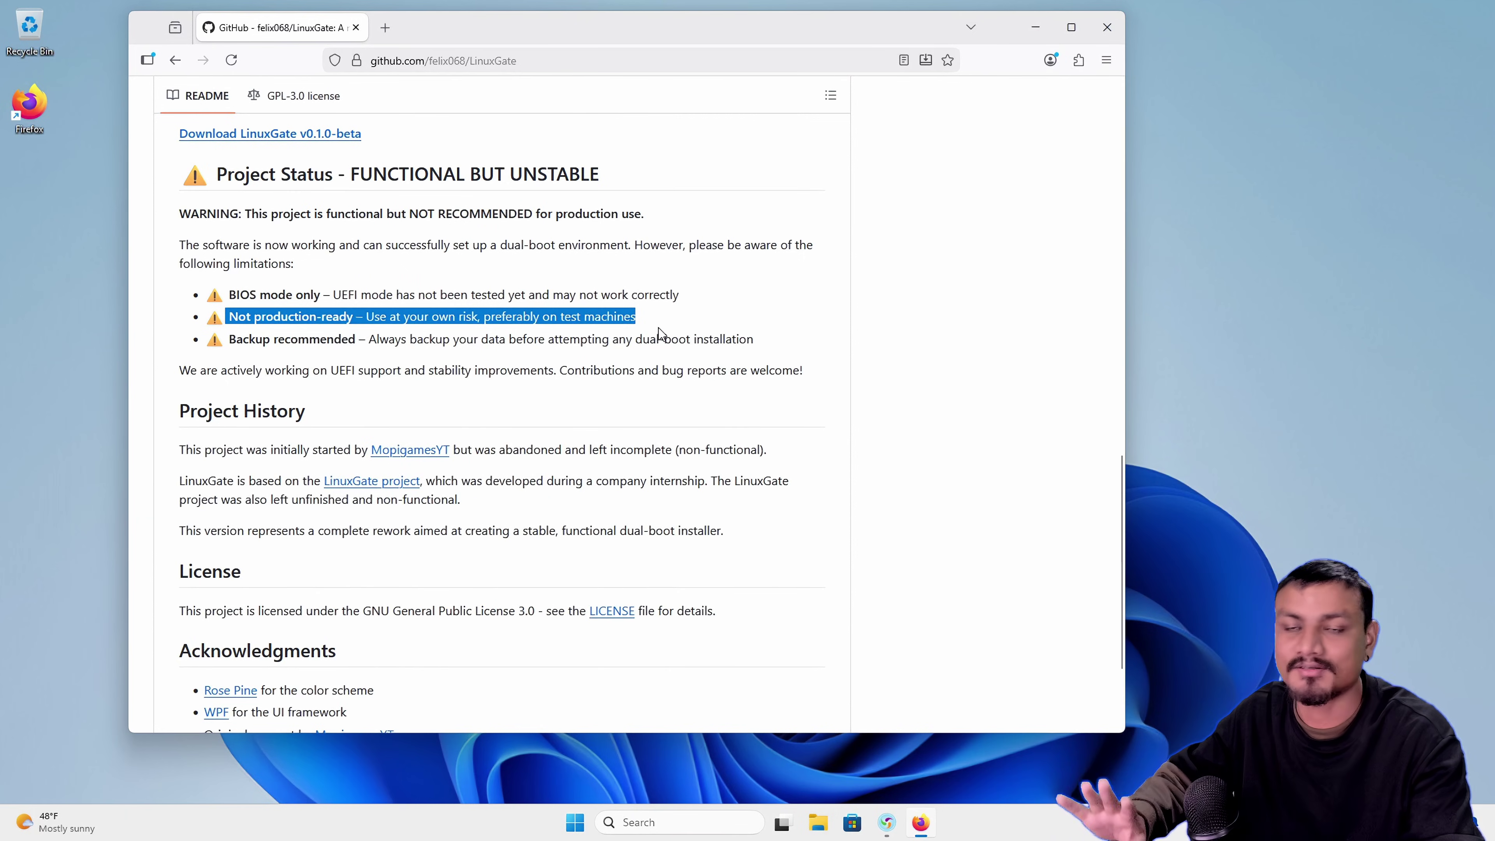
pyautogui.moveTo(659, 333)
pyautogui.mouseDown()
pyautogui.moveTo(760, 354)
pyautogui.moveTo(641, 318)
pyautogui.mouseUp()
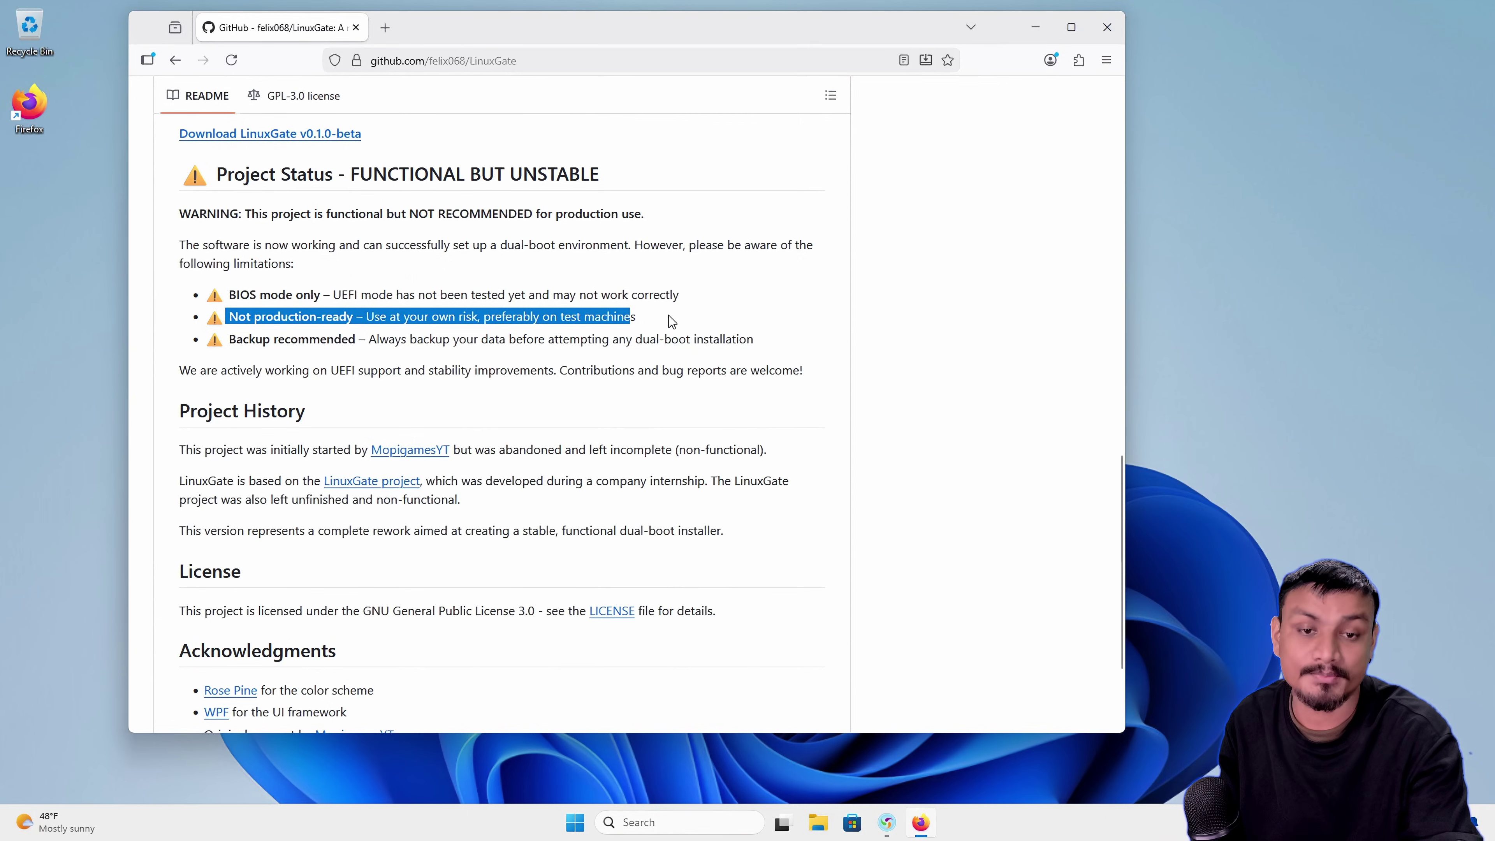
pyautogui.moveTo(672, 321); pyautogui.dragTo(673, 321)
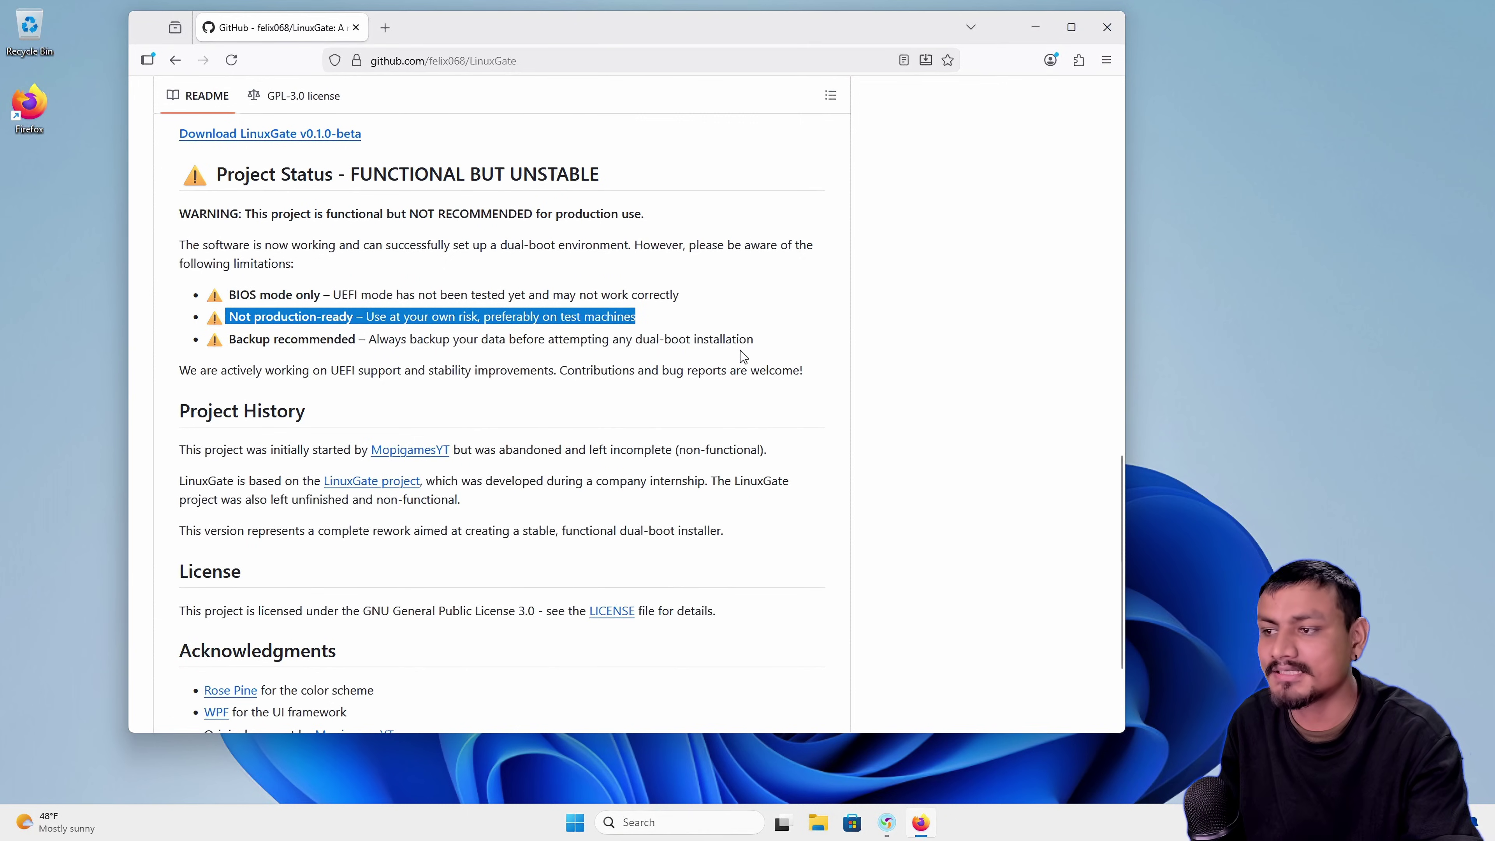
pyautogui.moveTo(755, 343); pyautogui.dragTo(232, 340)
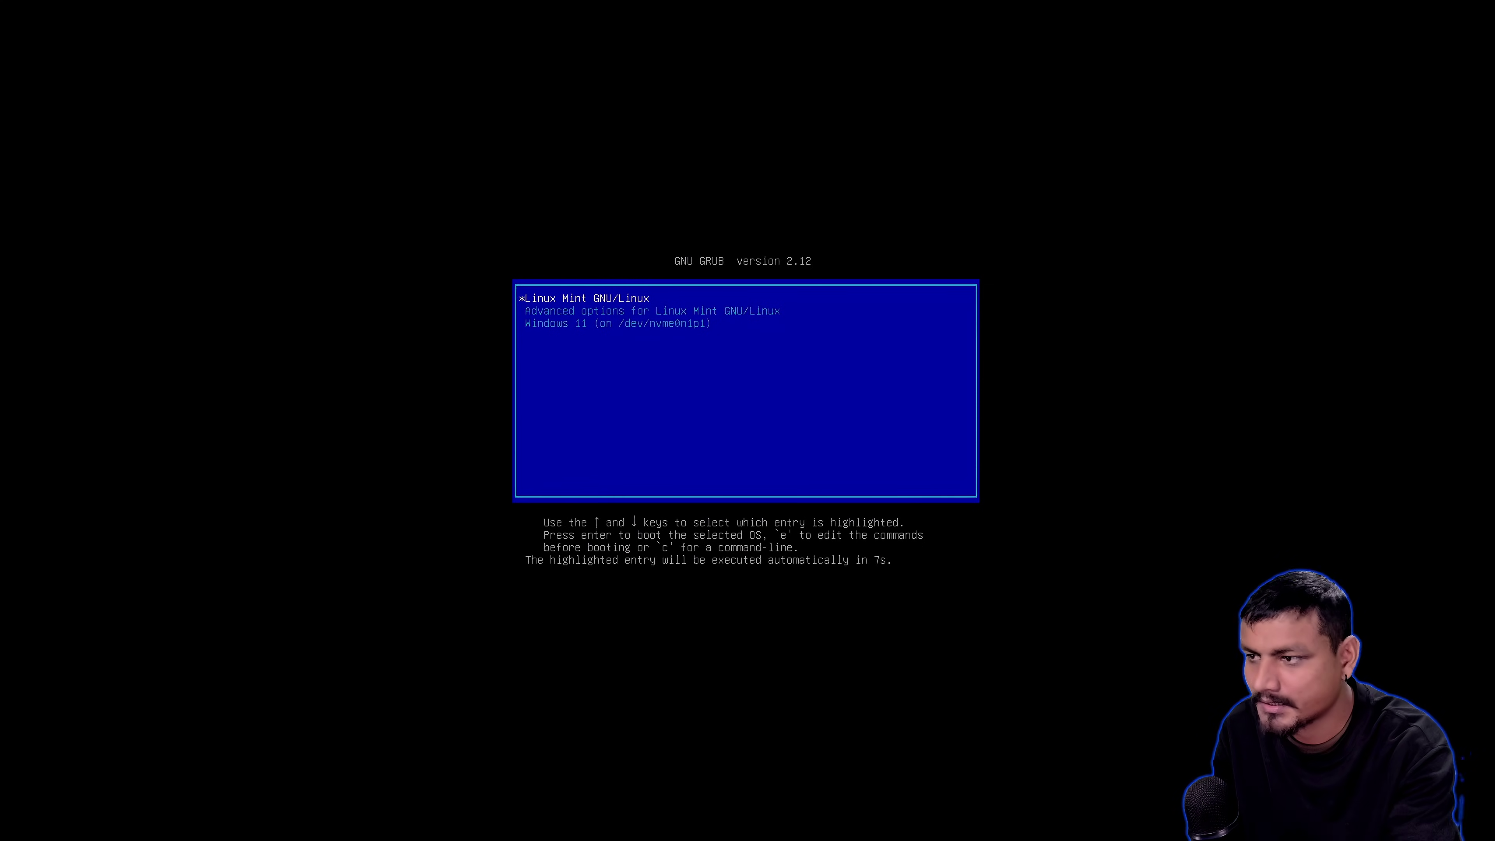
# - Open Advanced options for Linux Mint in GRUB and boot the 6.14.0-29-generic kernel
pyautogui.press('Down')
pyautogui.press('Return')
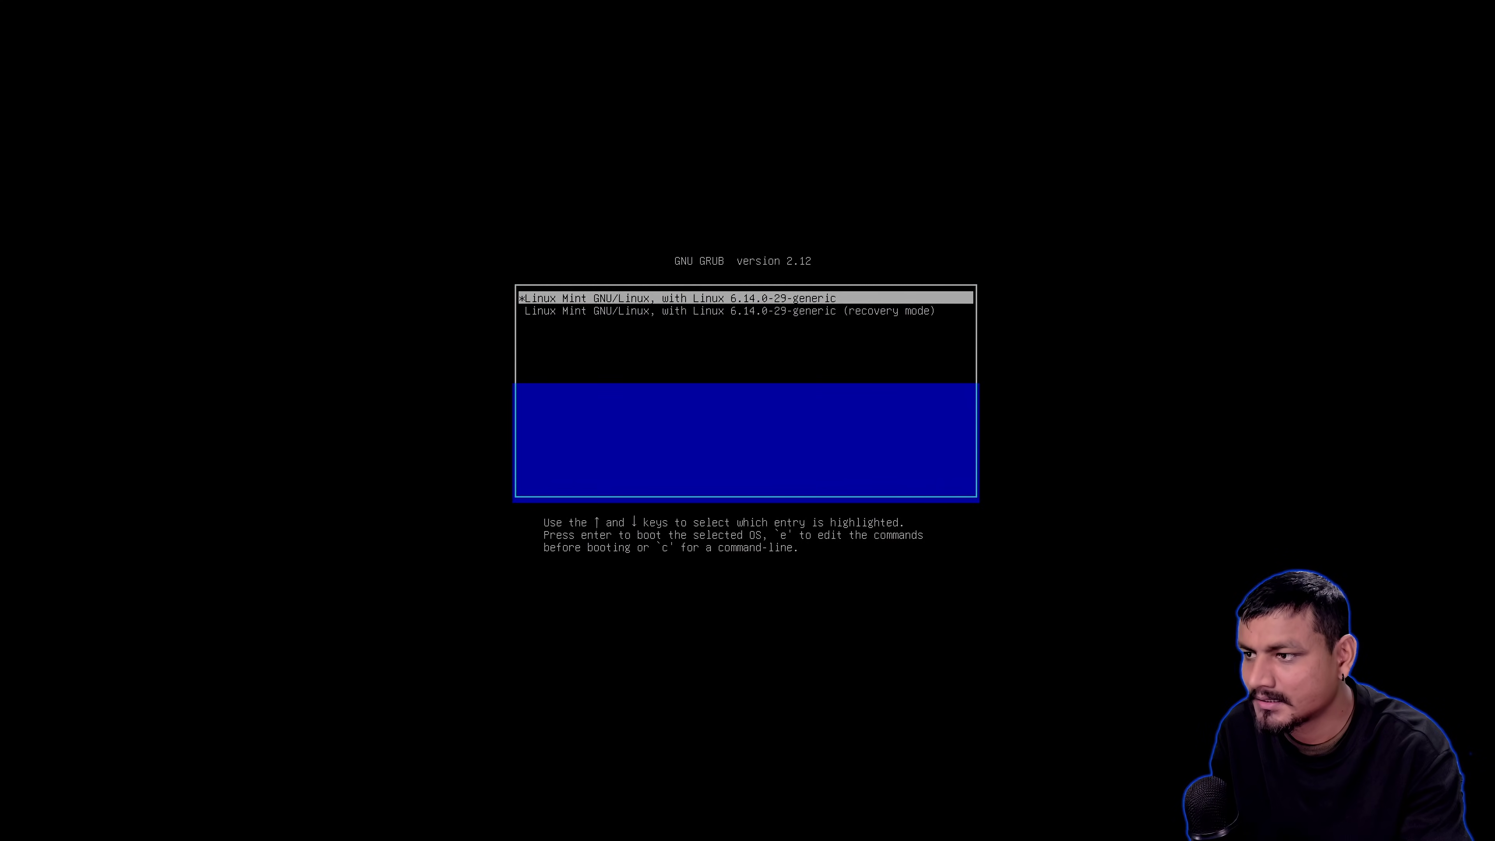
pyautogui.press('Return')
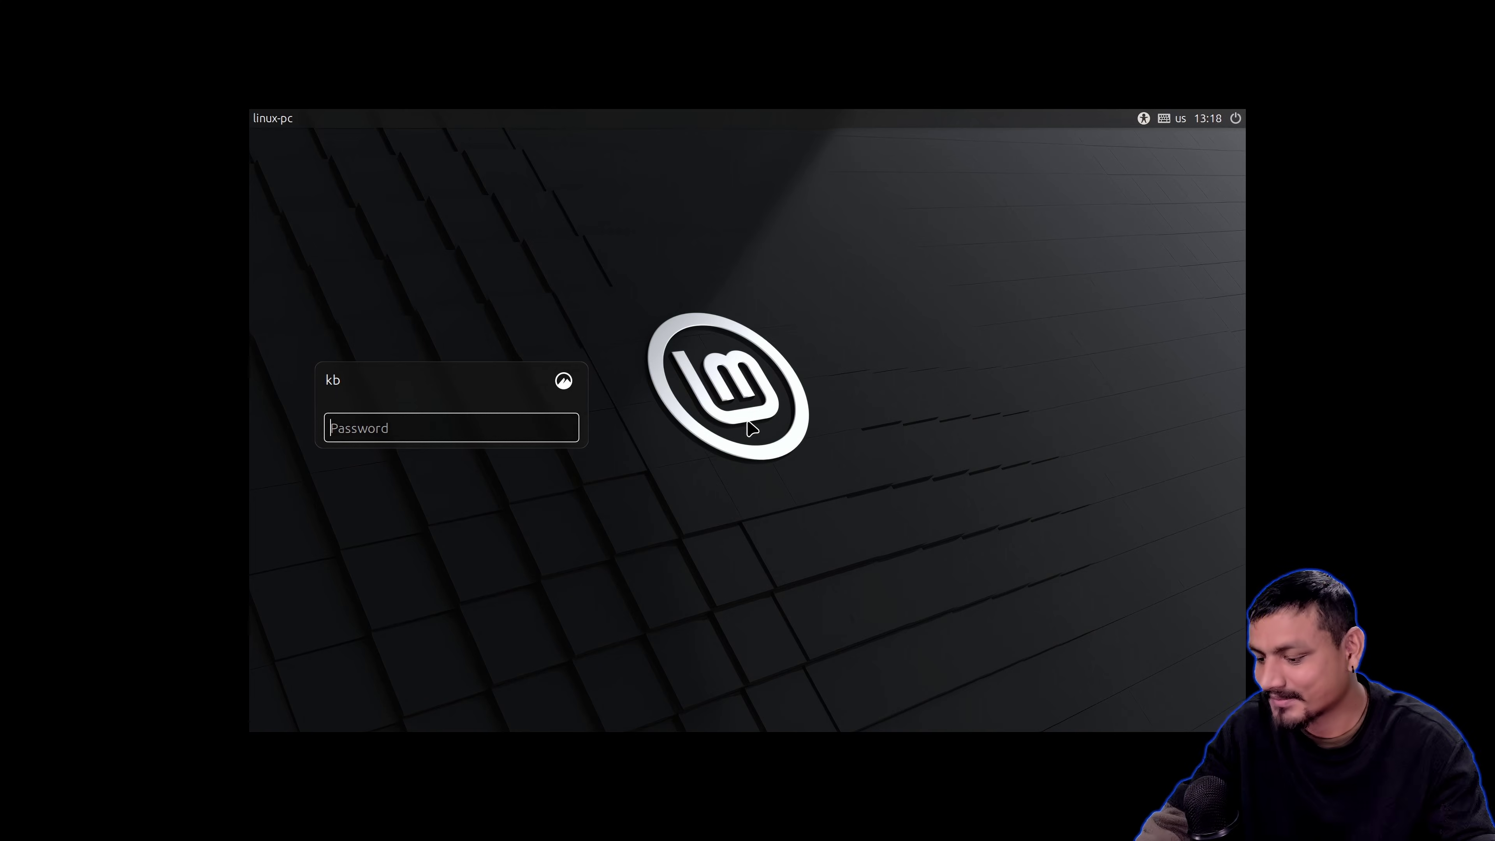
# - Log in and browse the Welcome screen's First Steps, Documentation, Help and Contribute pages
pyautogui.write('••••')
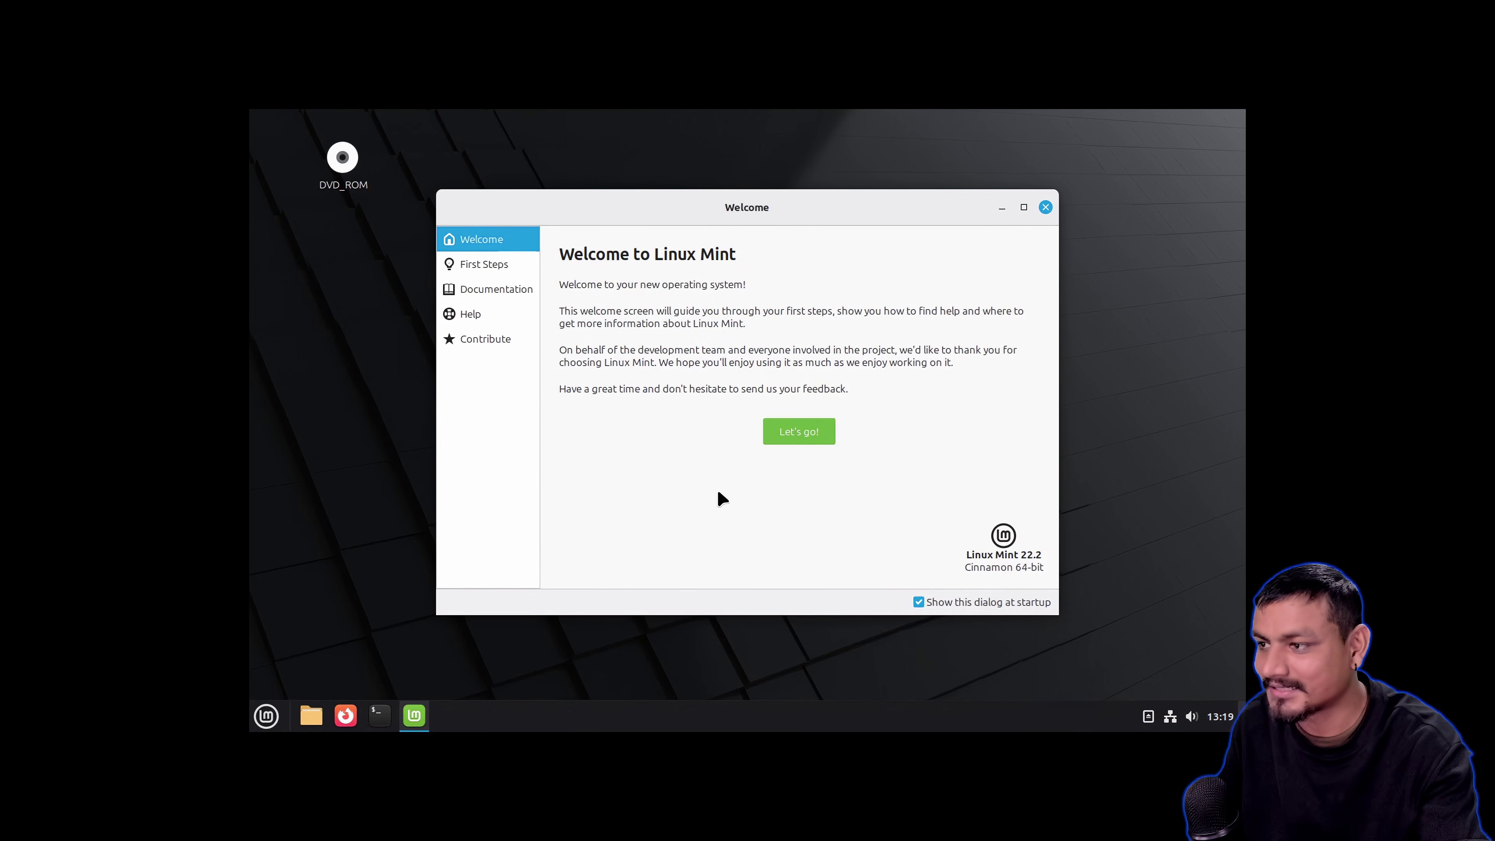
pyautogui.click(510, 272)
pyautogui.click(500, 288)
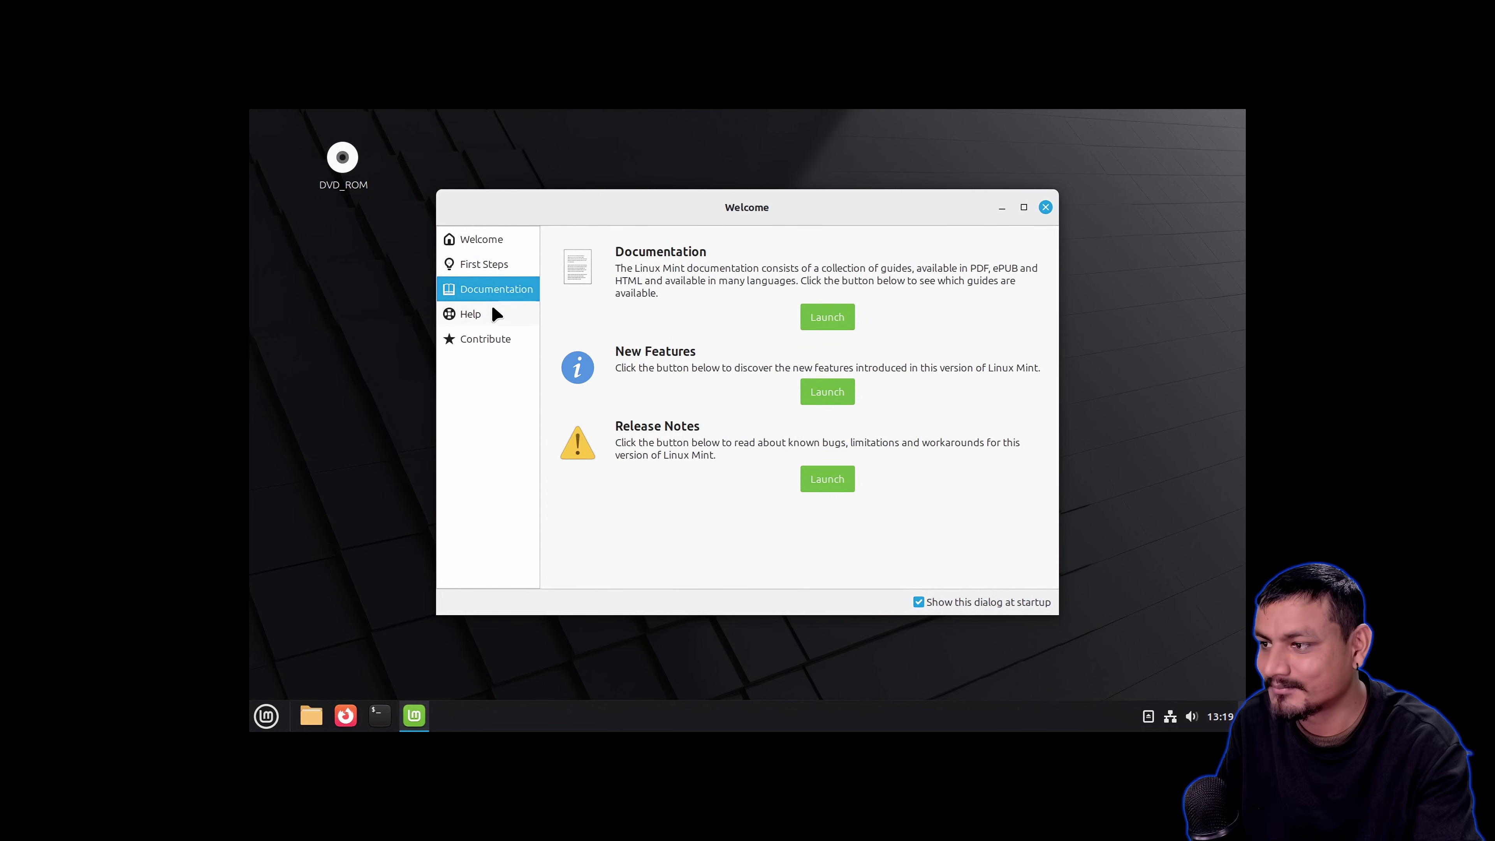
pyautogui.click(491, 312)
pyautogui.click(491, 341)
pyautogui.click(495, 241)
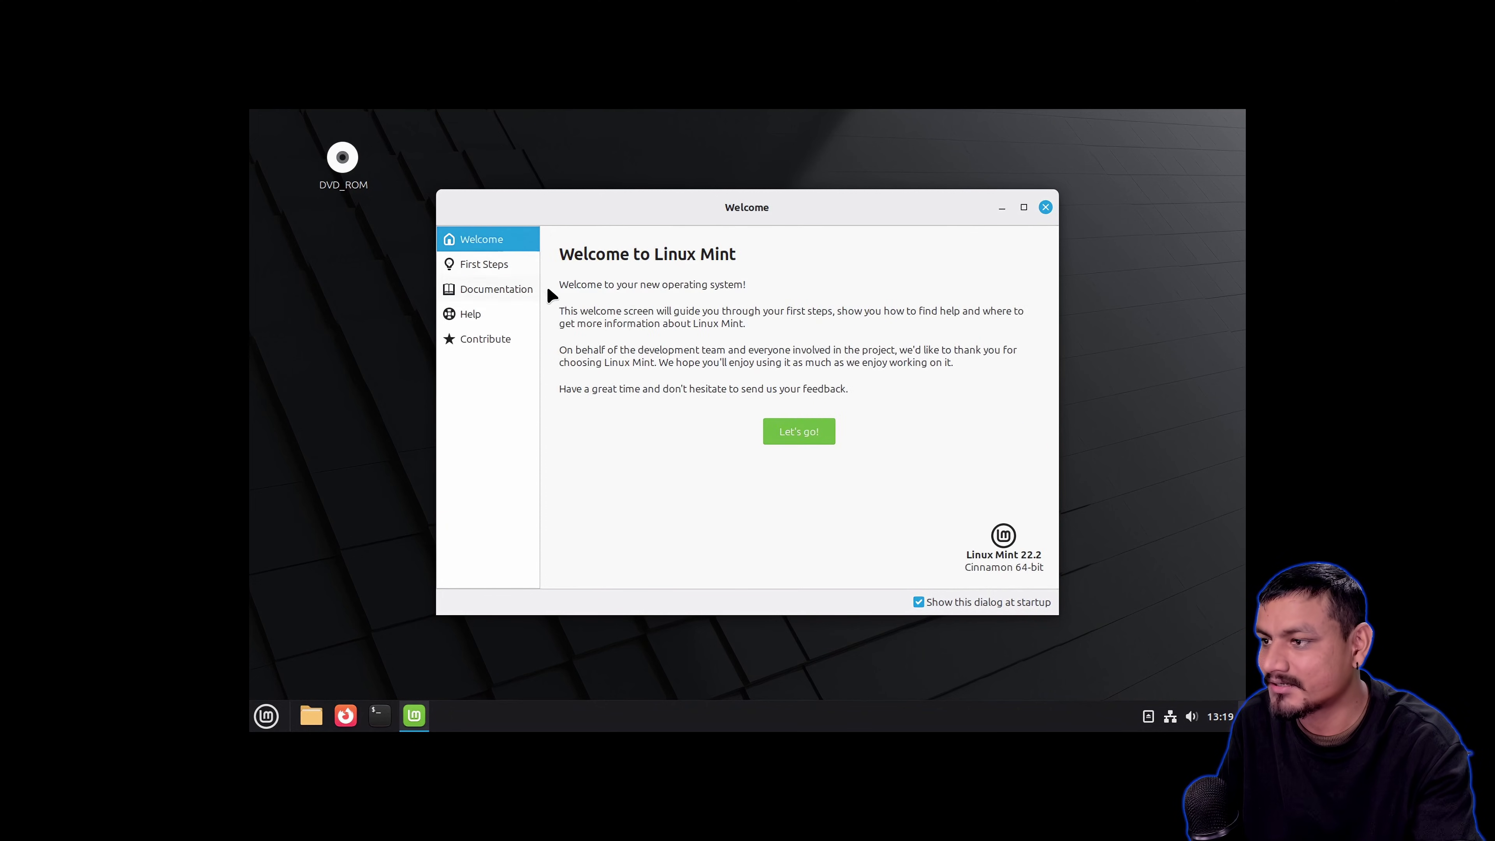
# - Look at the First Steps suggestions, close Welcome, and open the DVD_ROM drive's 9 items
pyautogui.click(808, 429)
pyautogui.scroll(-1, 751, 465)
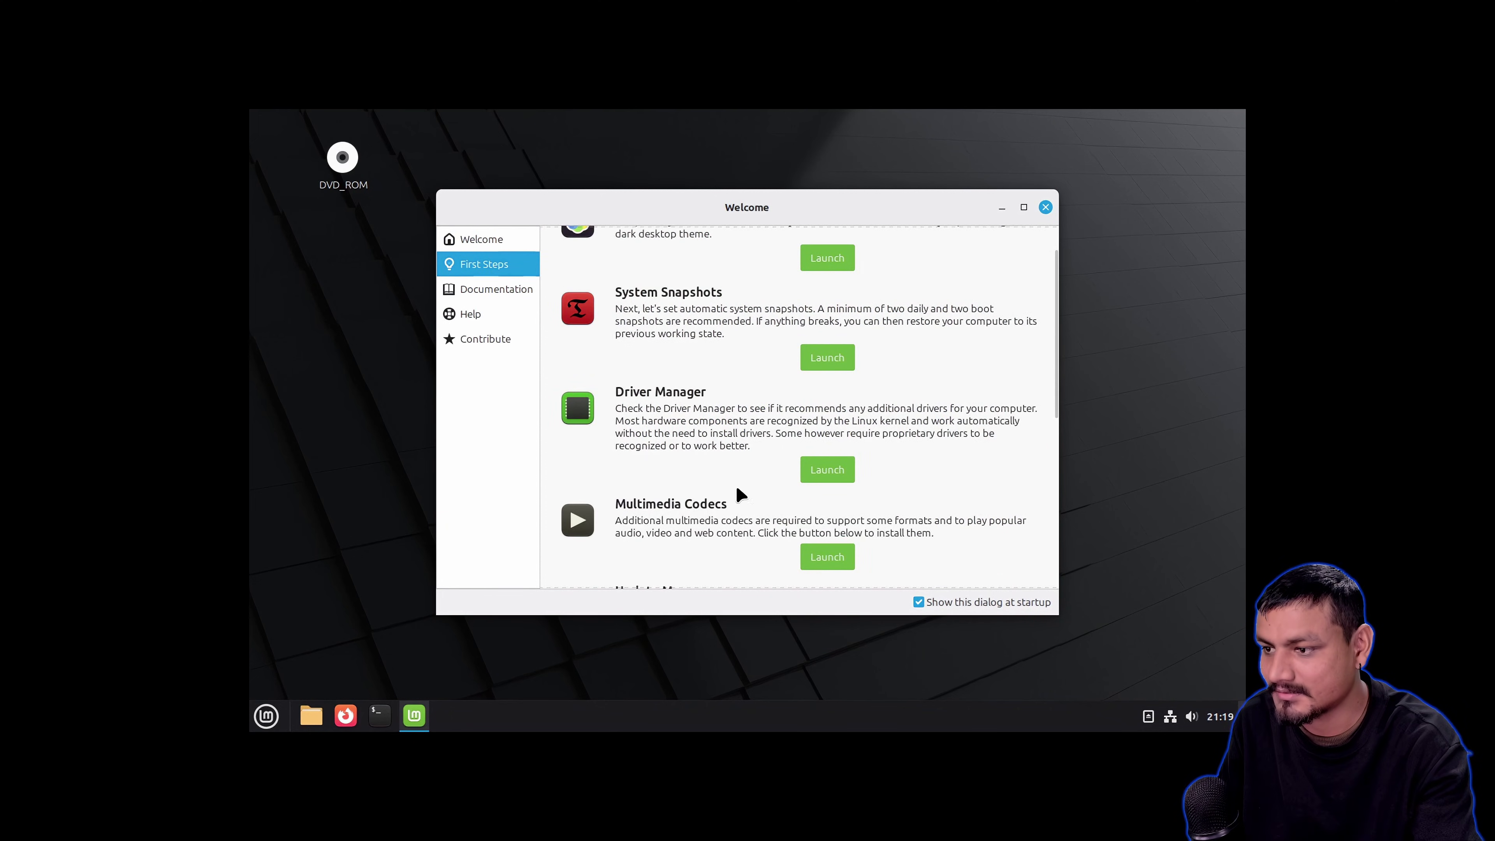
pyautogui.hotkey('alt', 'F4')
pyautogui.doubleClick(342, 157)
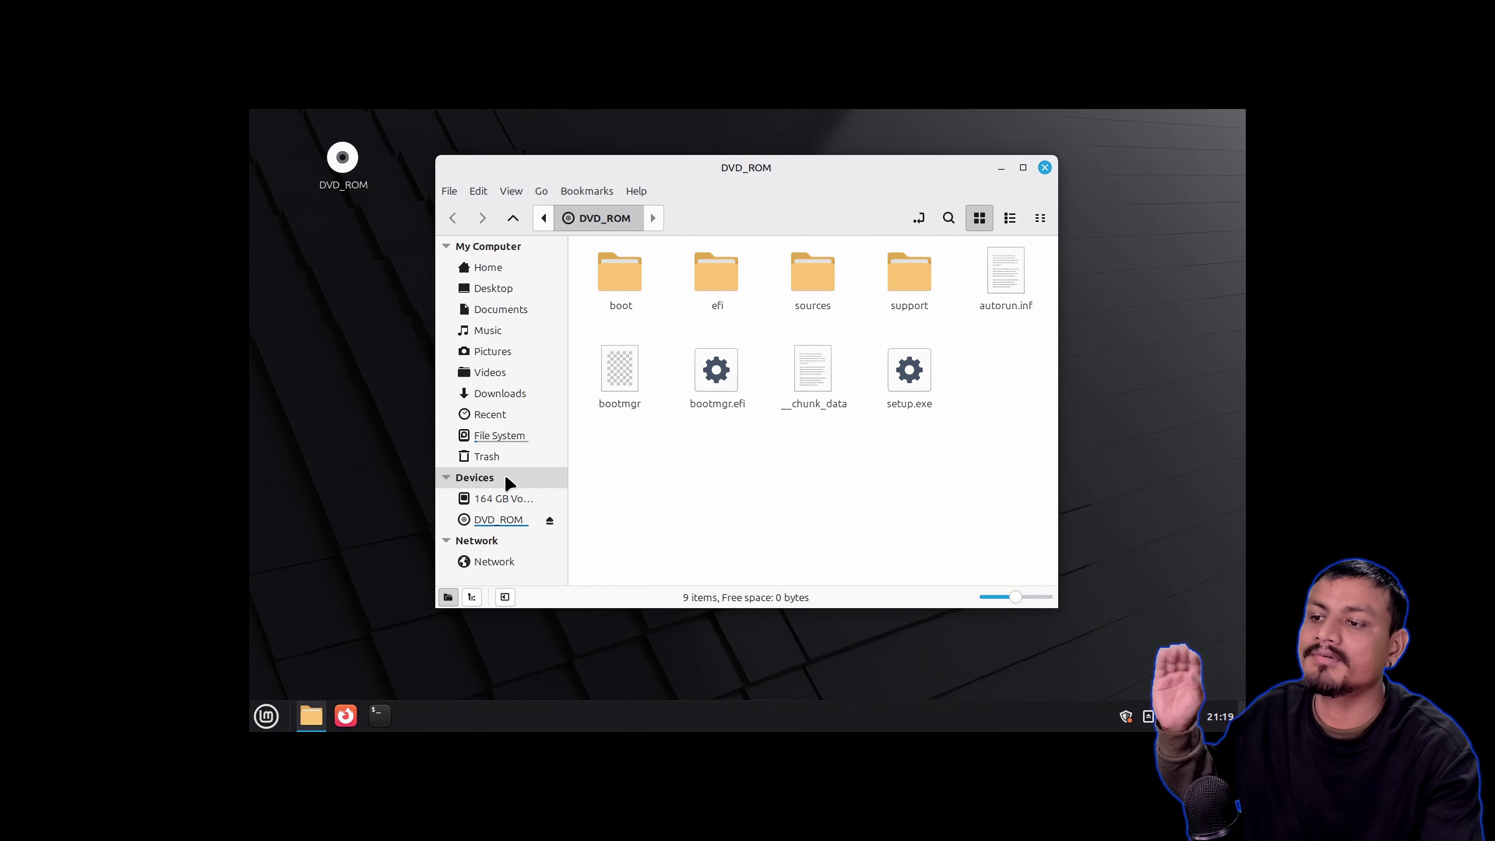
# - Select setup.exe, mount the 164 GB Volume, browse its Windows folder, then close Nemo
pyautogui.click(906, 377)
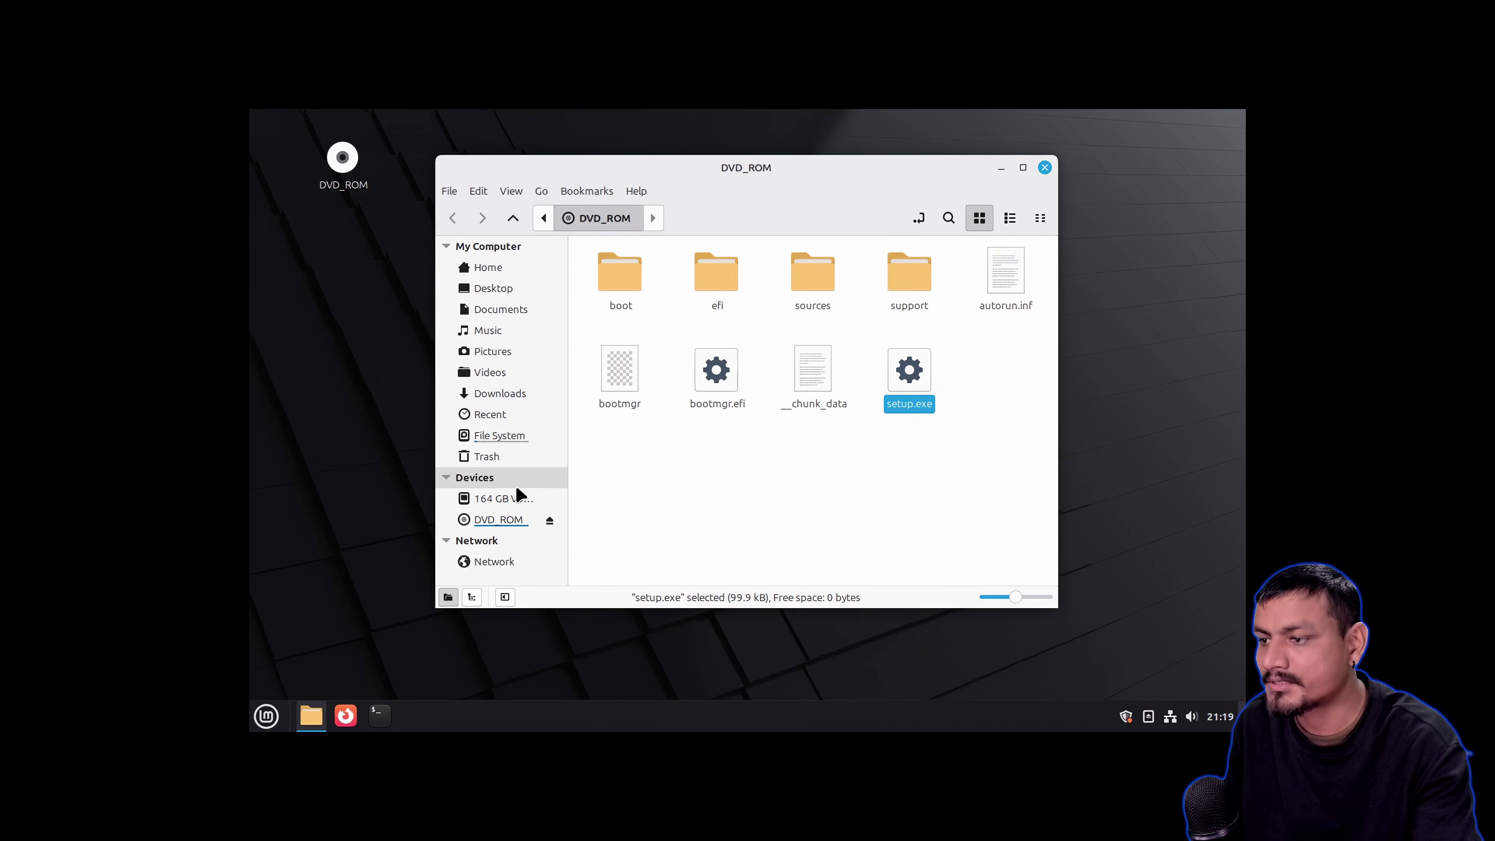
pyautogui.click(517, 498)
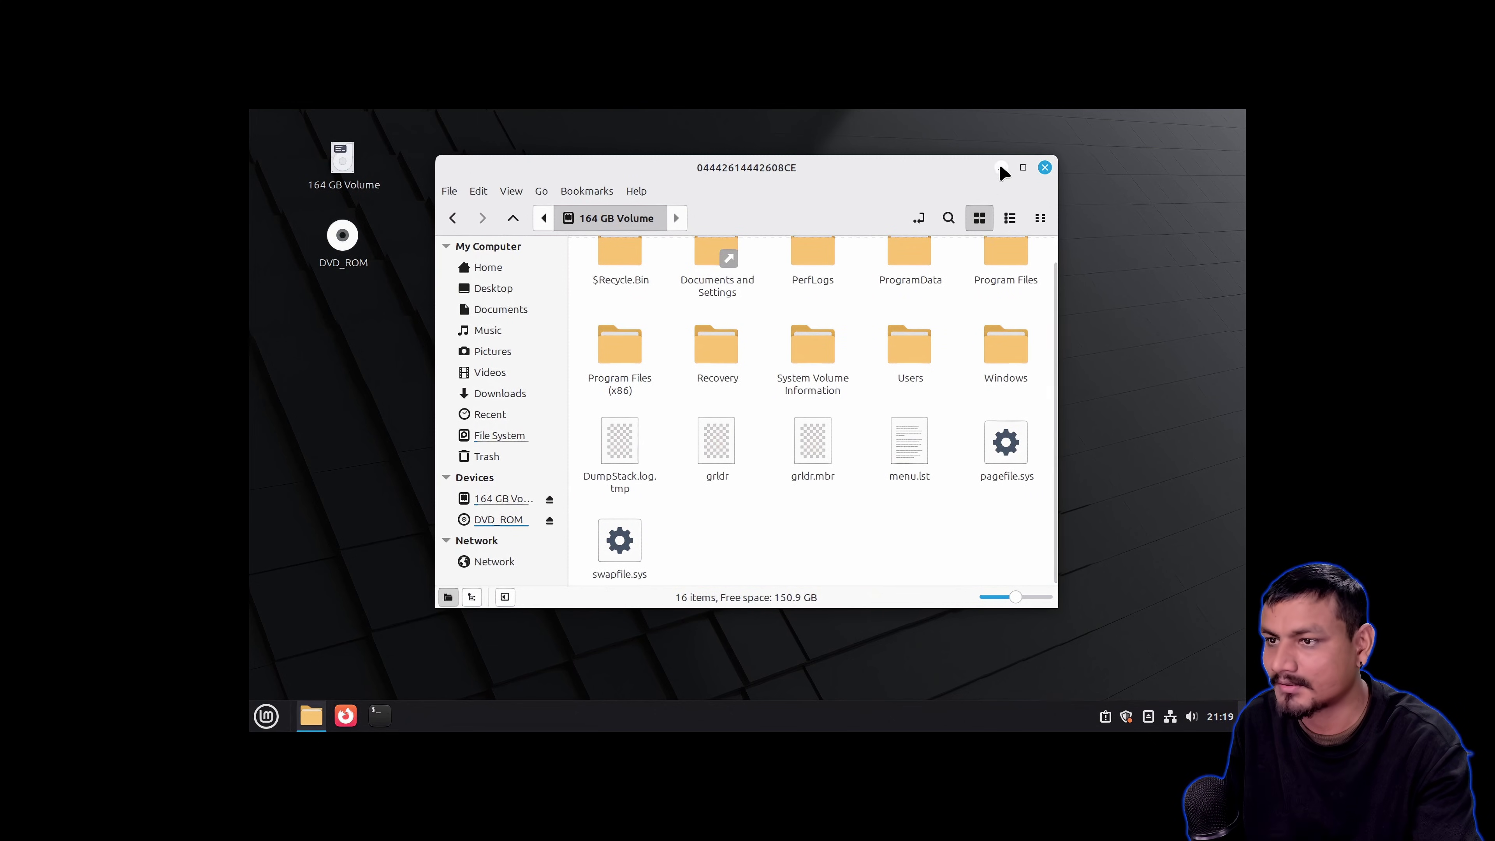
pyautogui.click(510, 499)
pyautogui.scroll(1, 782, 435)
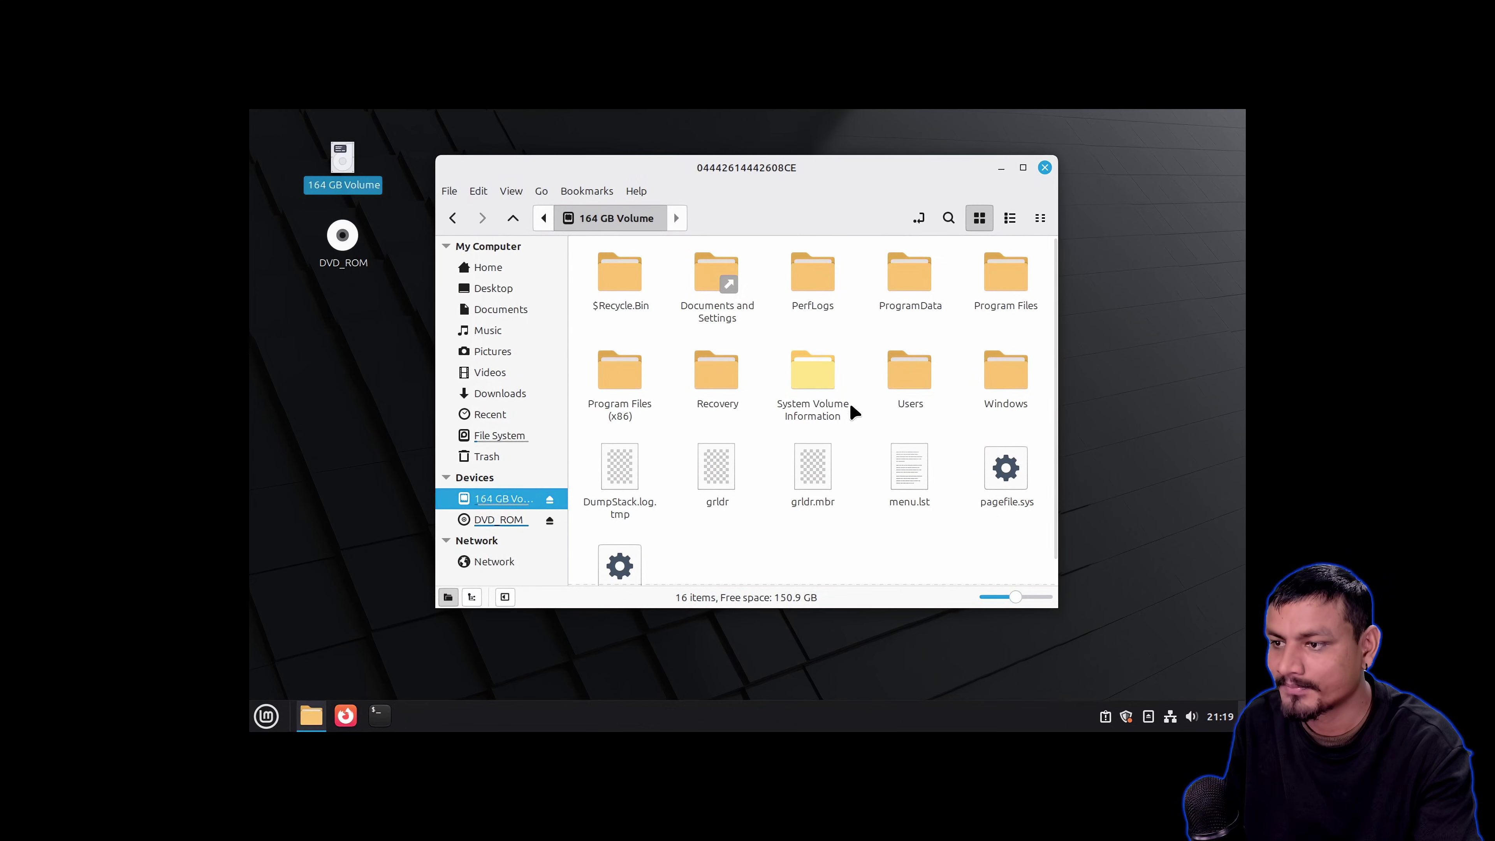
pyautogui.doubleClick(998, 399)
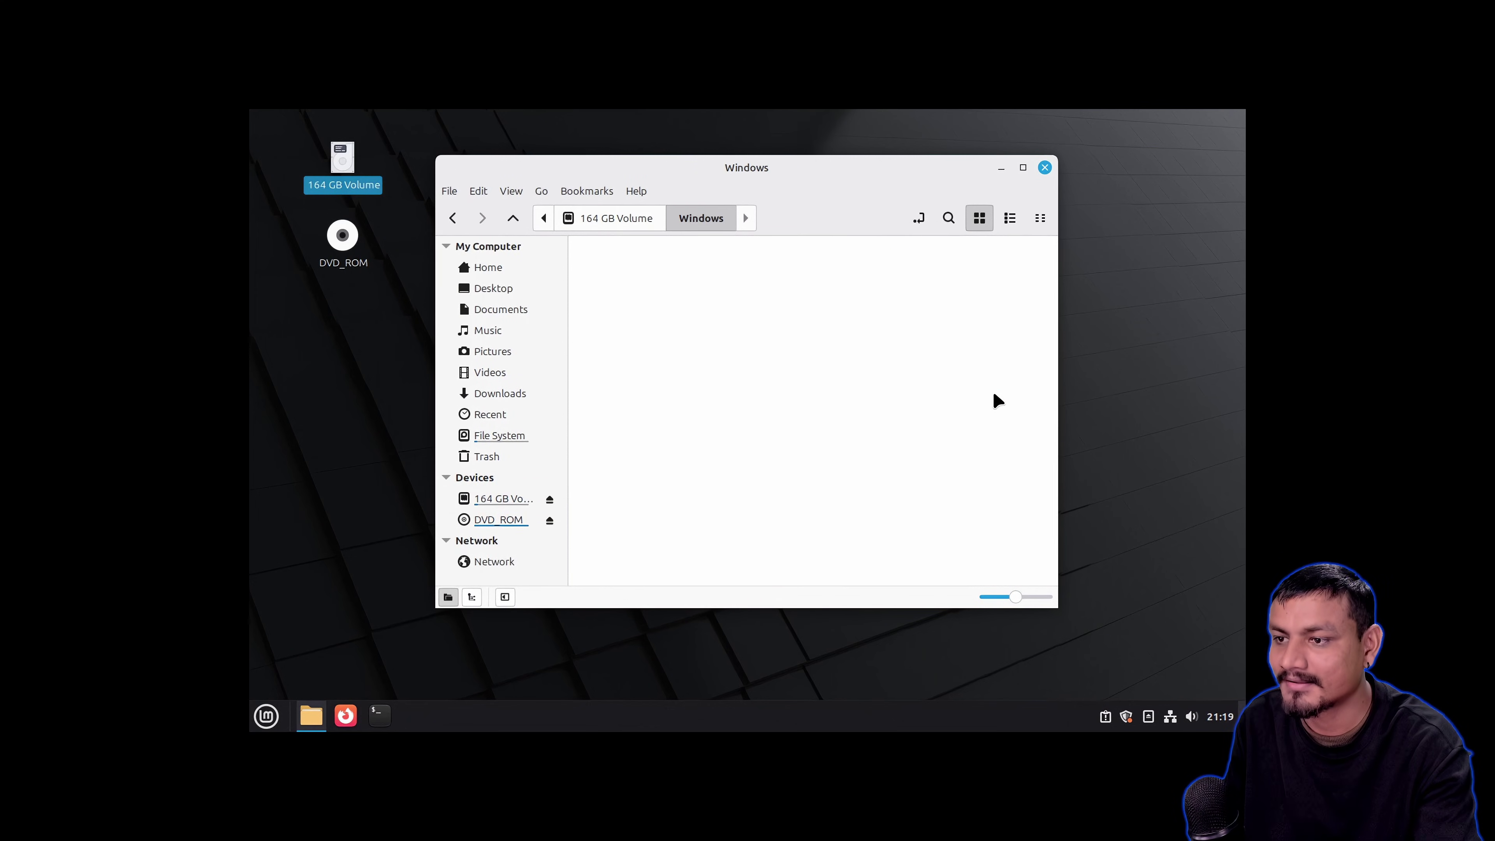
pyautogui.click(607, 219)
pyautogui.click(1045, 169)
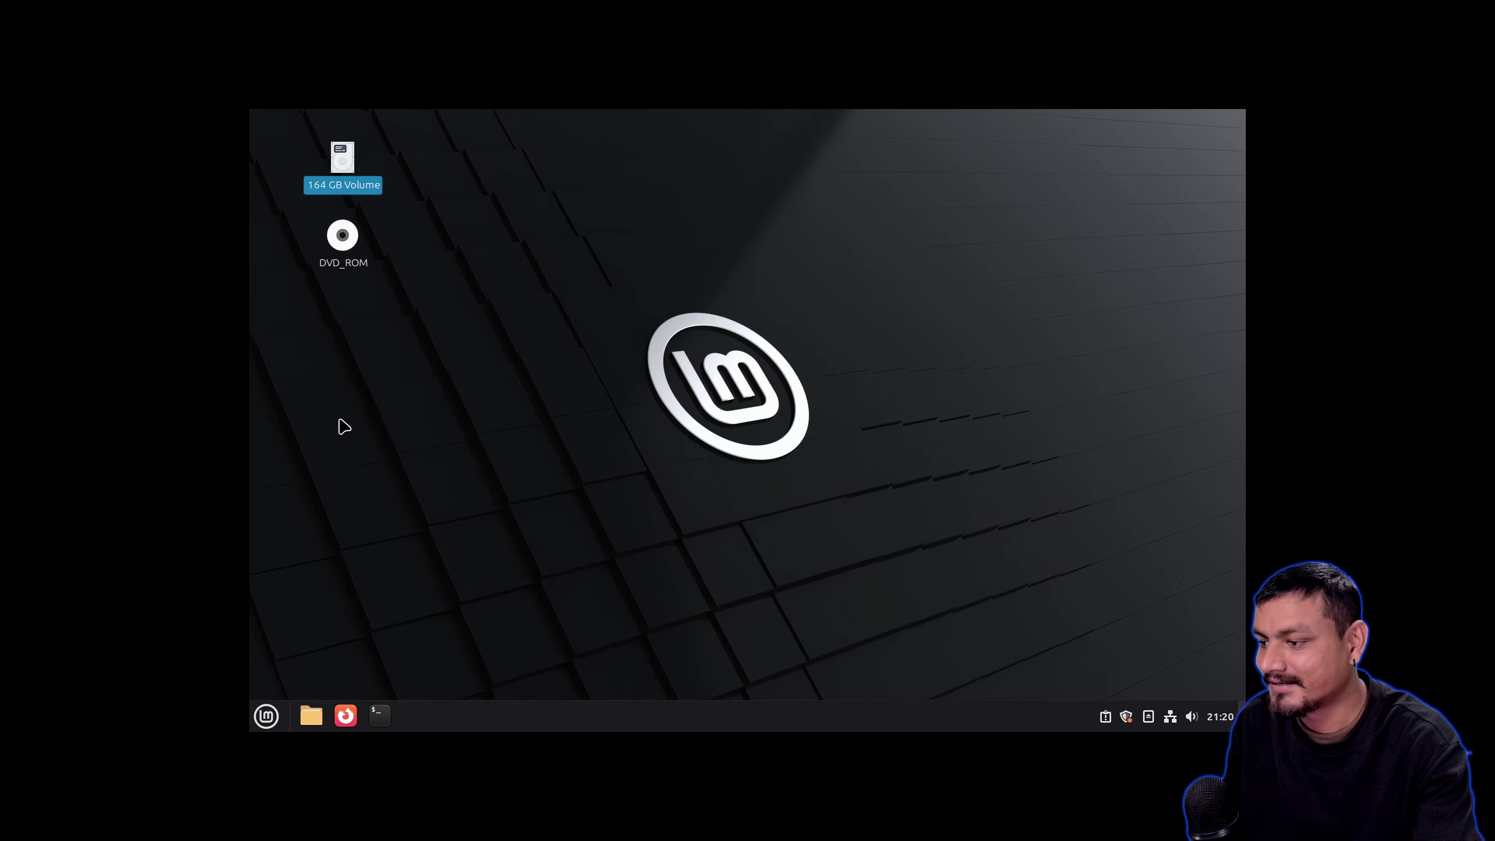
# - Restart Linux Mint from the Shut Down options in the Mint menu
pyautogui.click(266, 716)
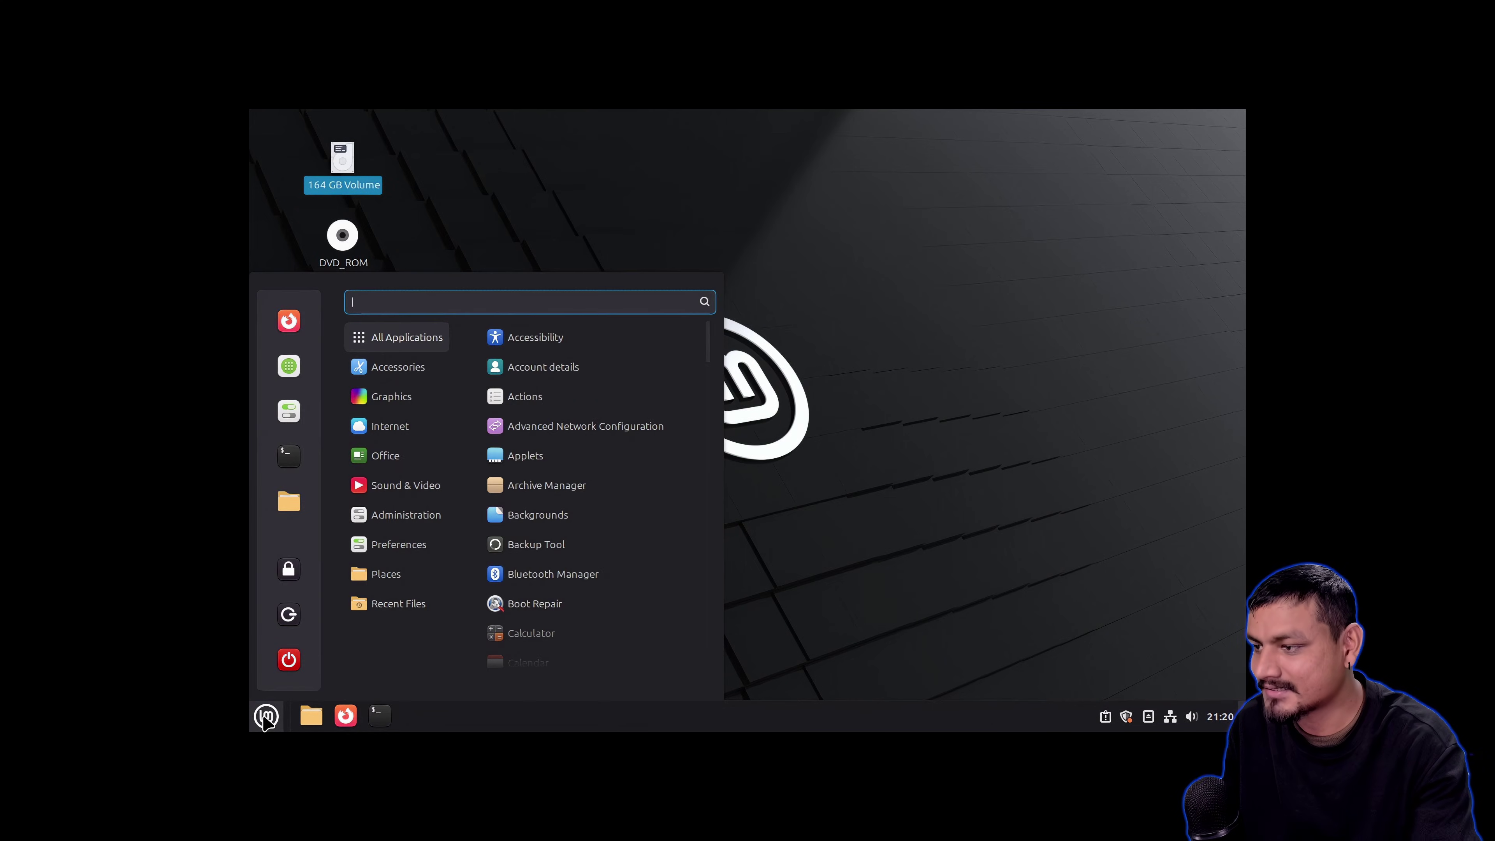
pyautogui.click(289, 659)
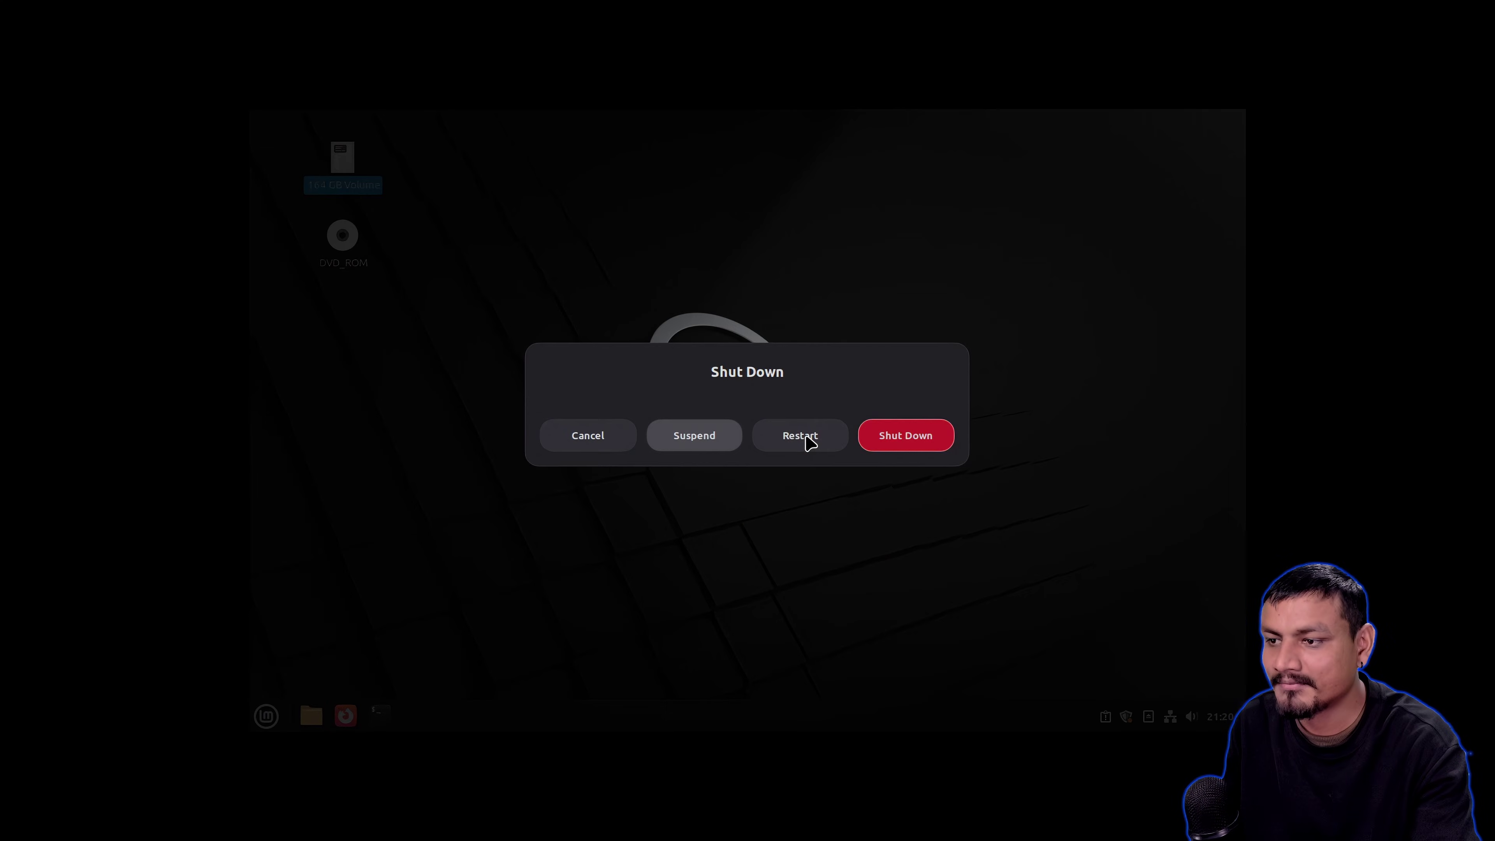
pyautogui.click(800, 435)
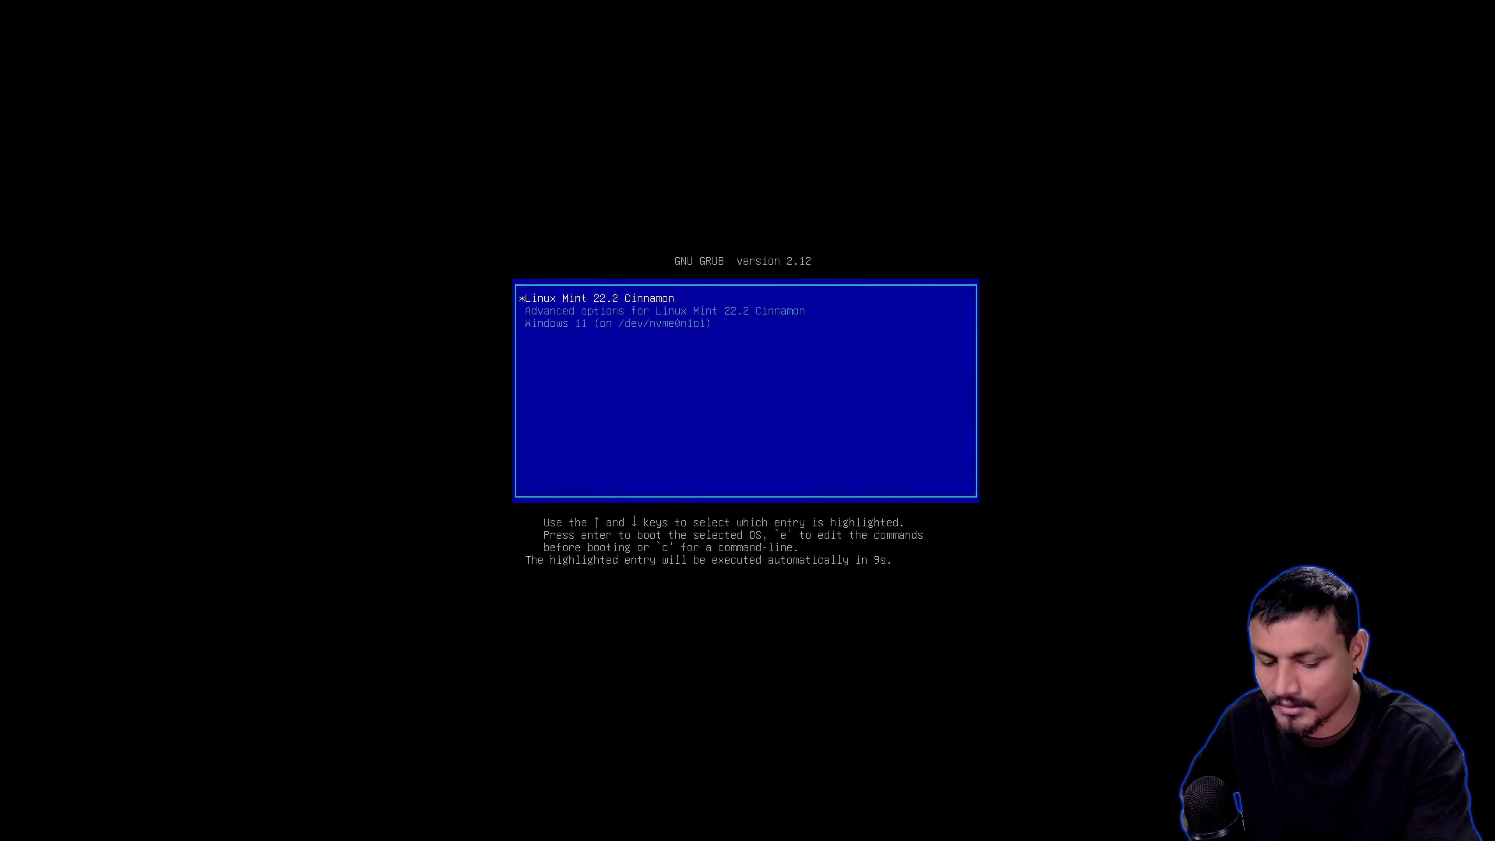
# - Choose Windows 11 in the GRUB boot menu and boot it
pyautogui.press('Down')
pyautogui.press('Down')
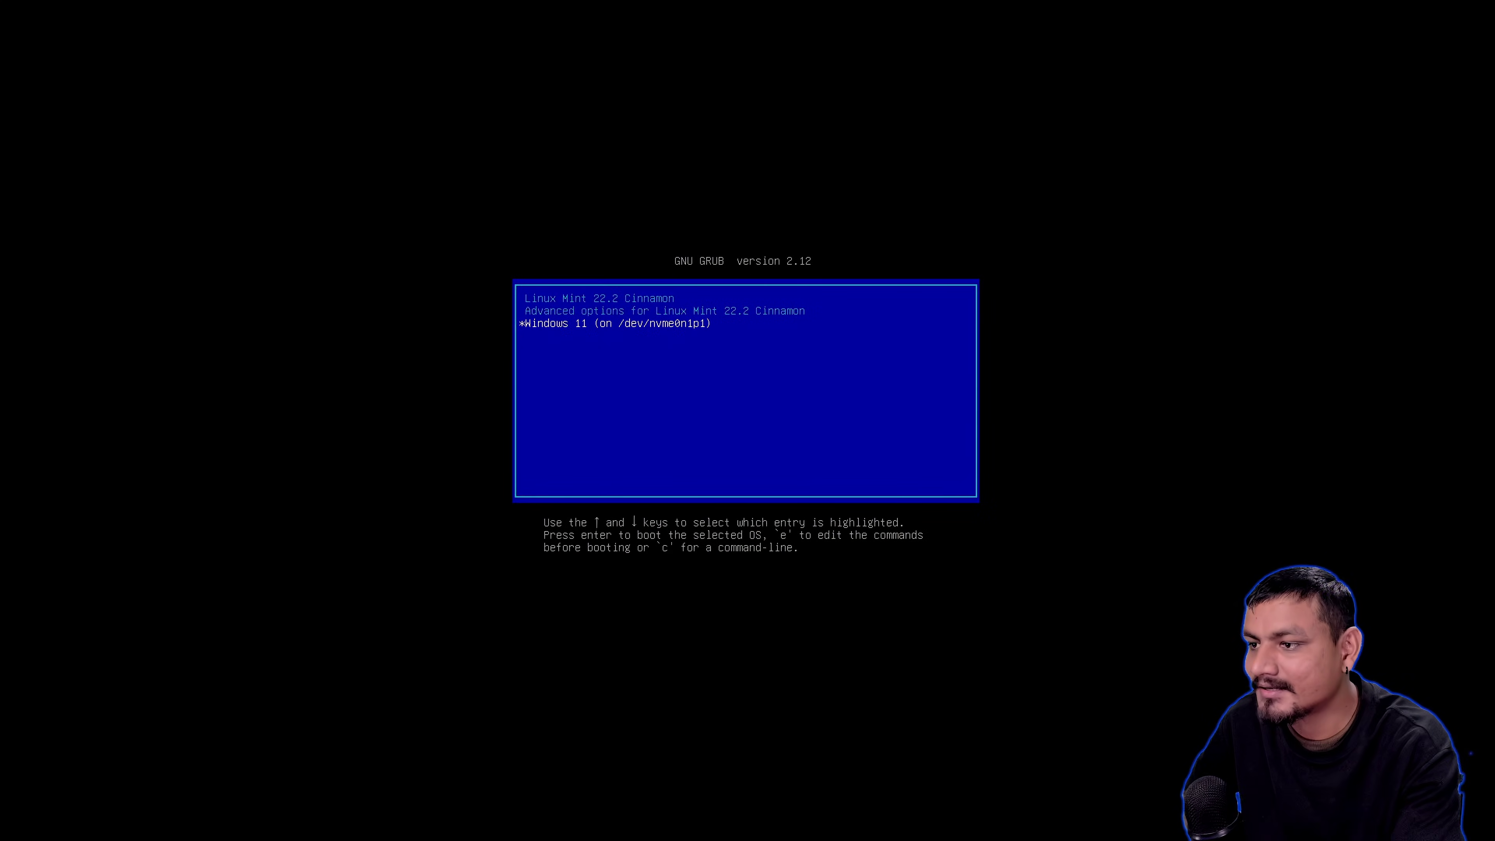
pyautogui.press('Up')
pyautogui.press('Up')
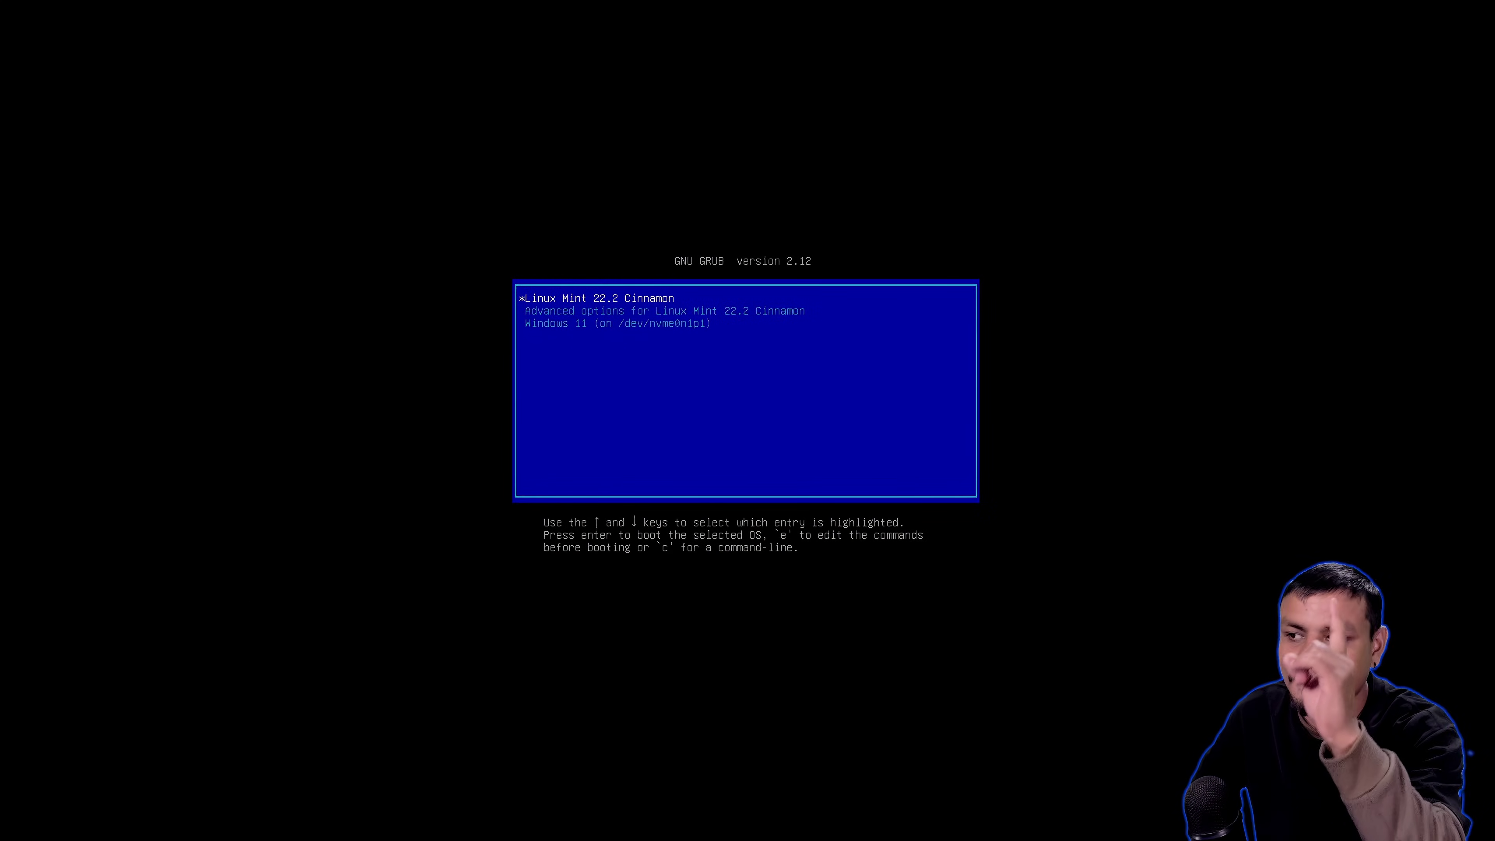
pyautogui.press('Down')
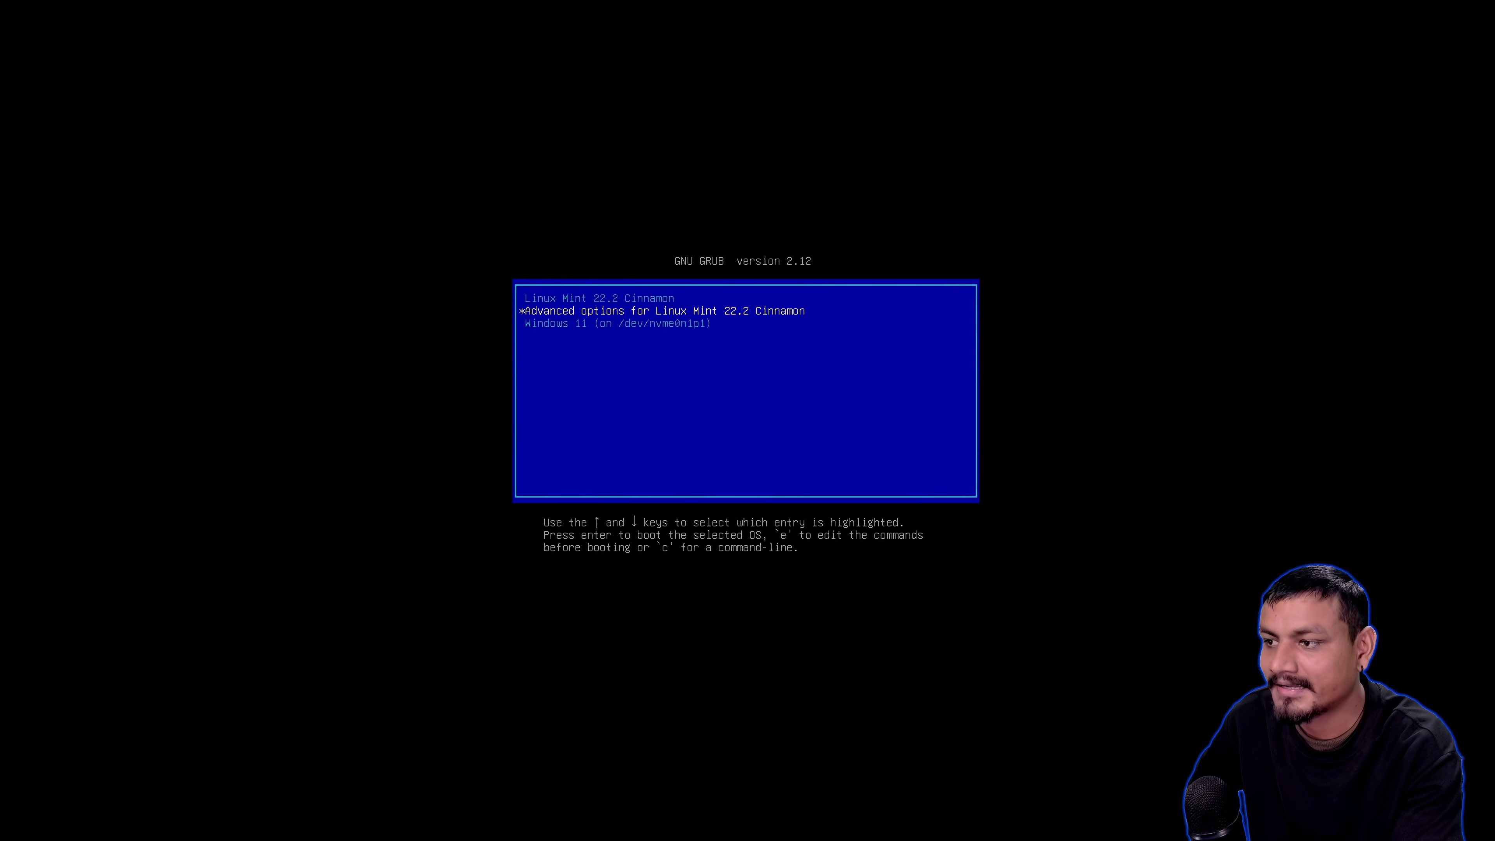
pyautogui.press('Down')
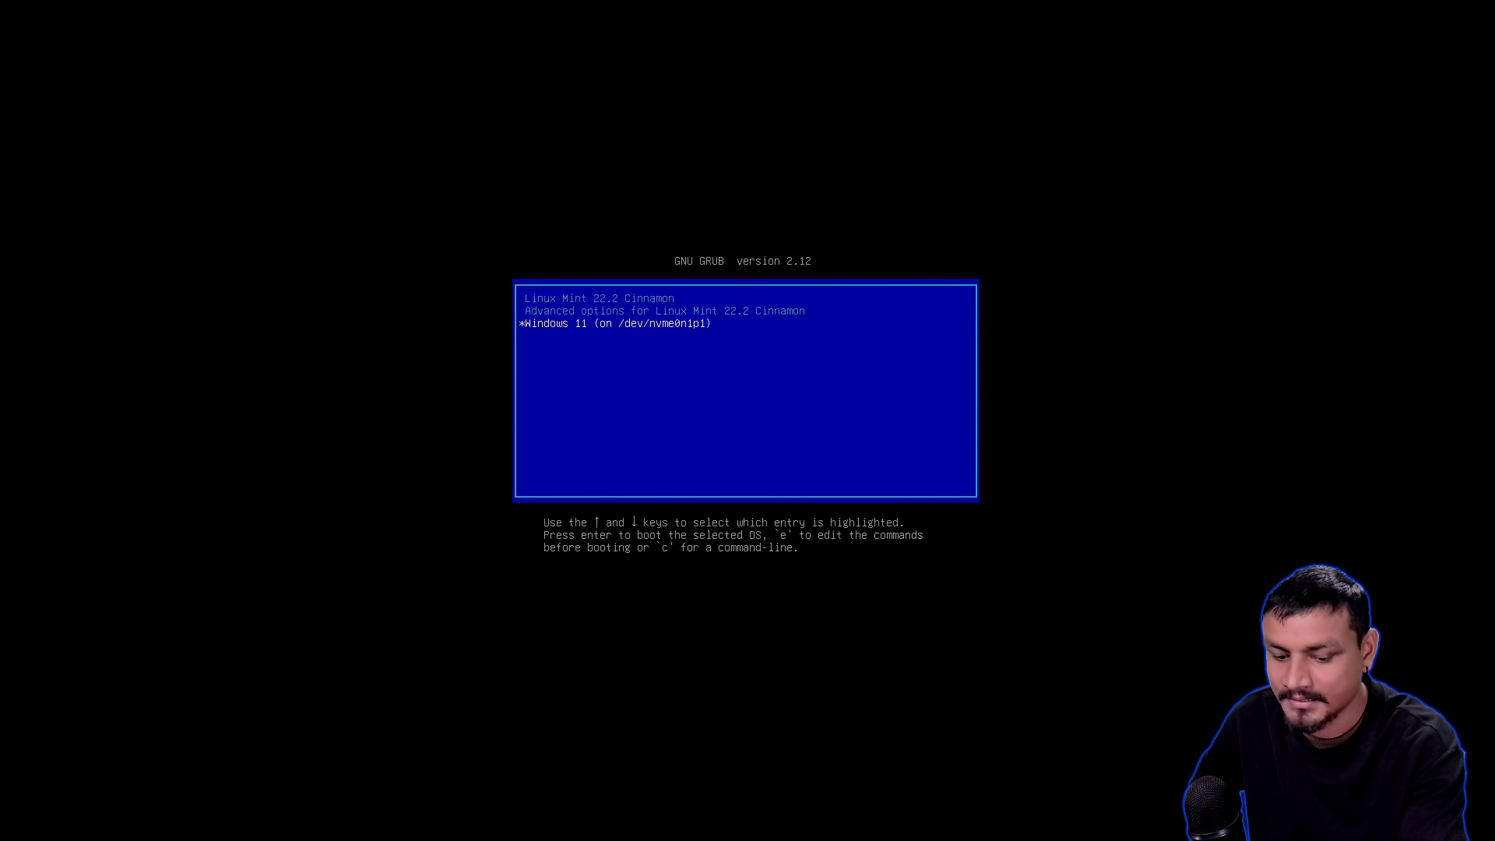
pyautogui.press('Return')
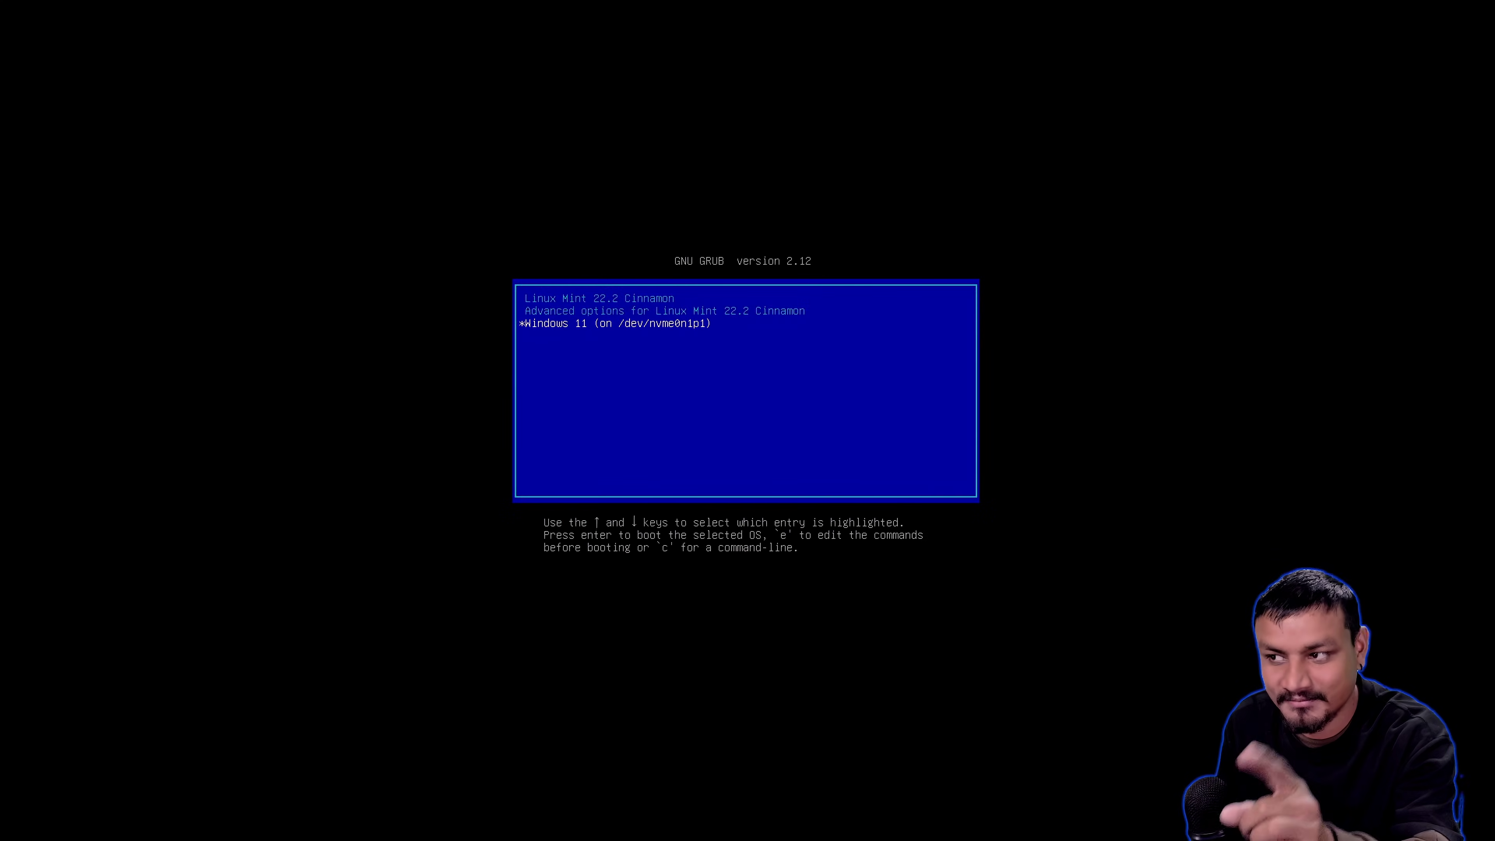
# - Boot Windows 11, sign in, and view This PC's drives in File Explorer
pyautogui.press('Return')
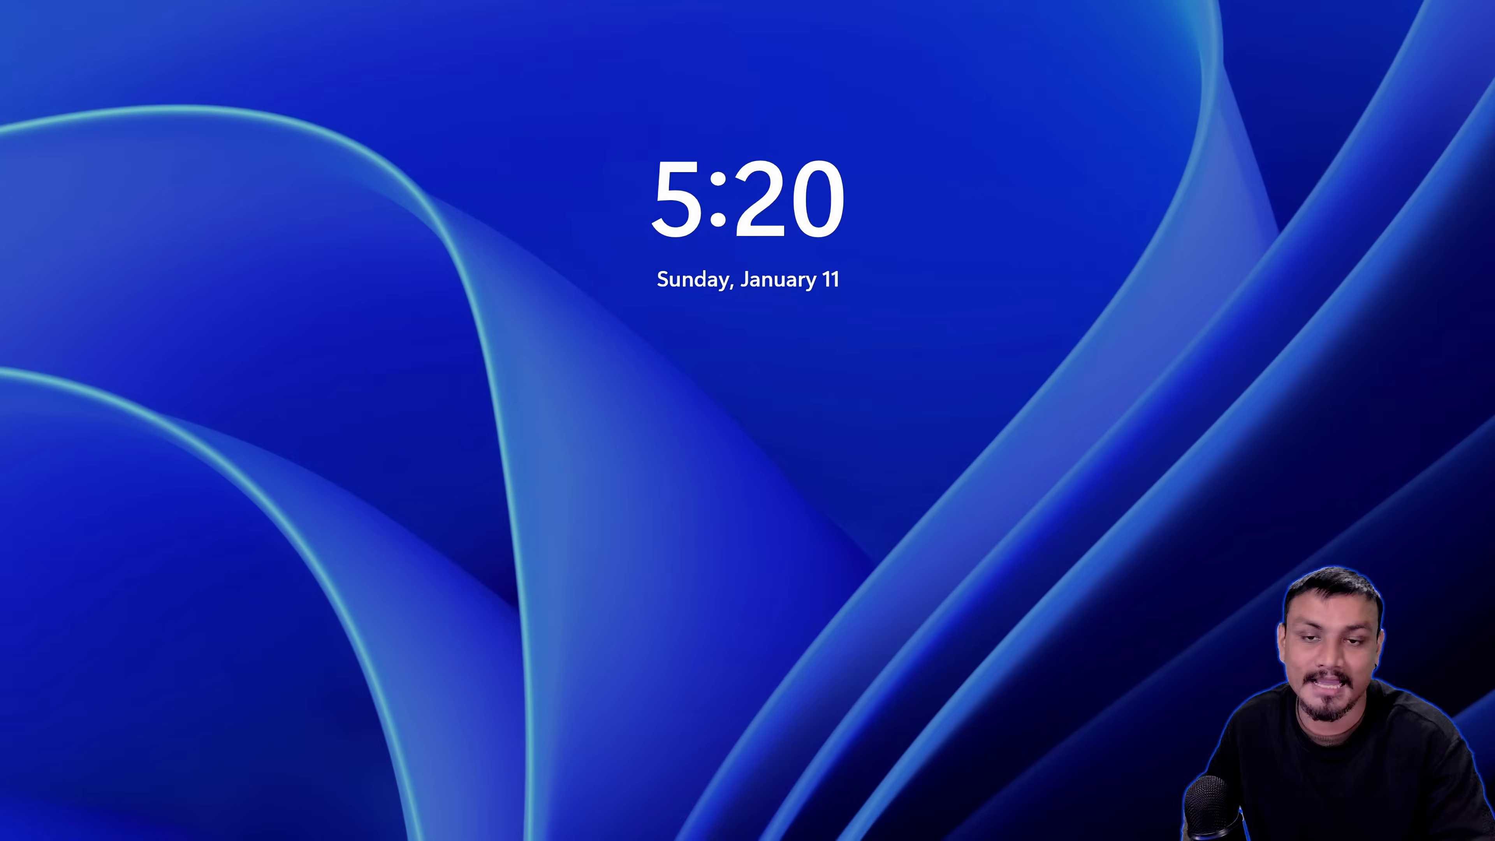
pyautogui.click(706, 547)
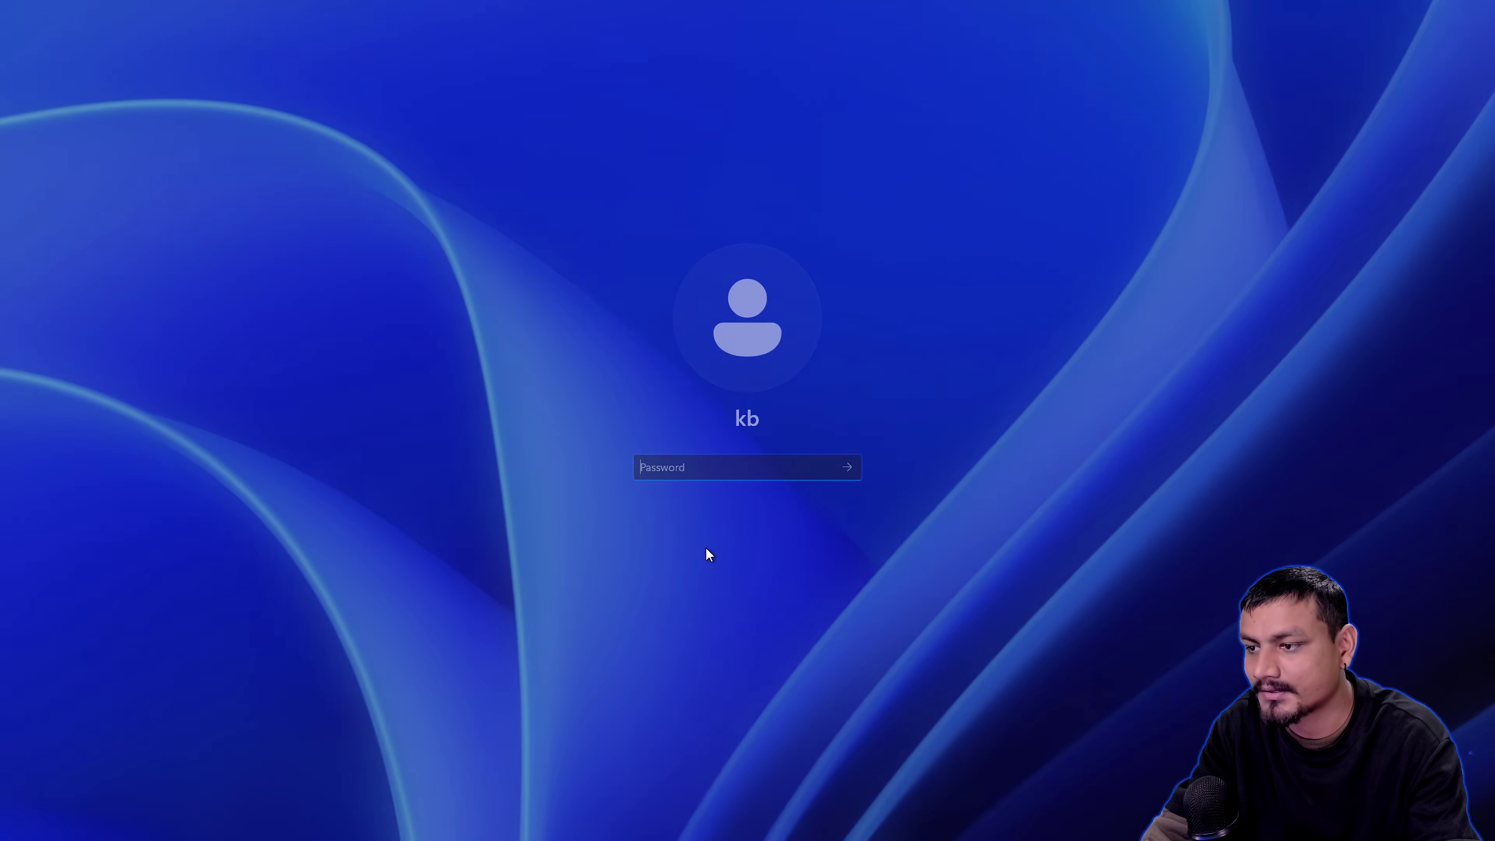
pyautogui.press('Return')
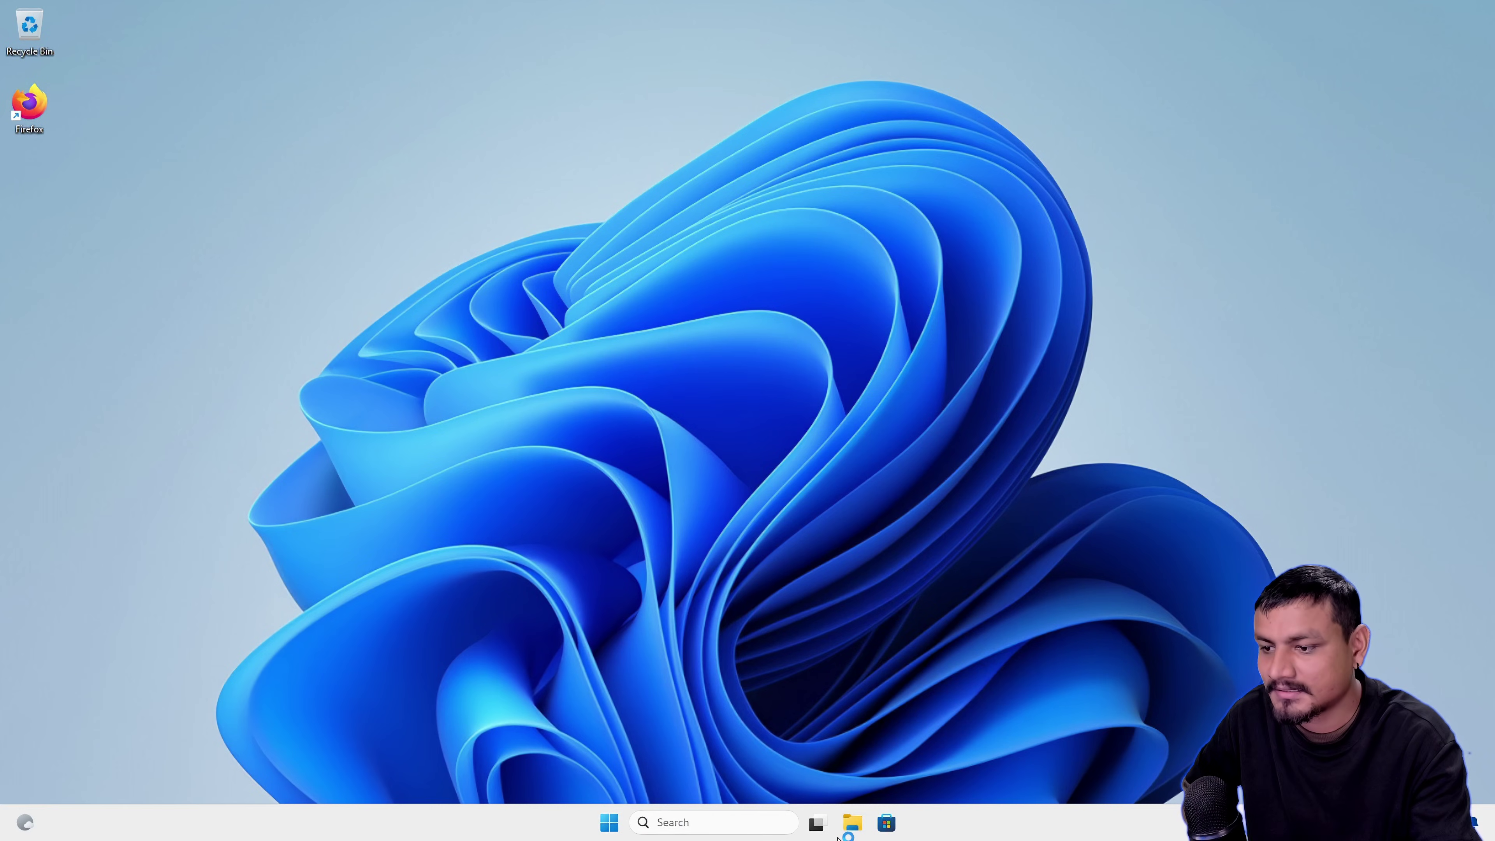
pyautogui.click(852, 824)
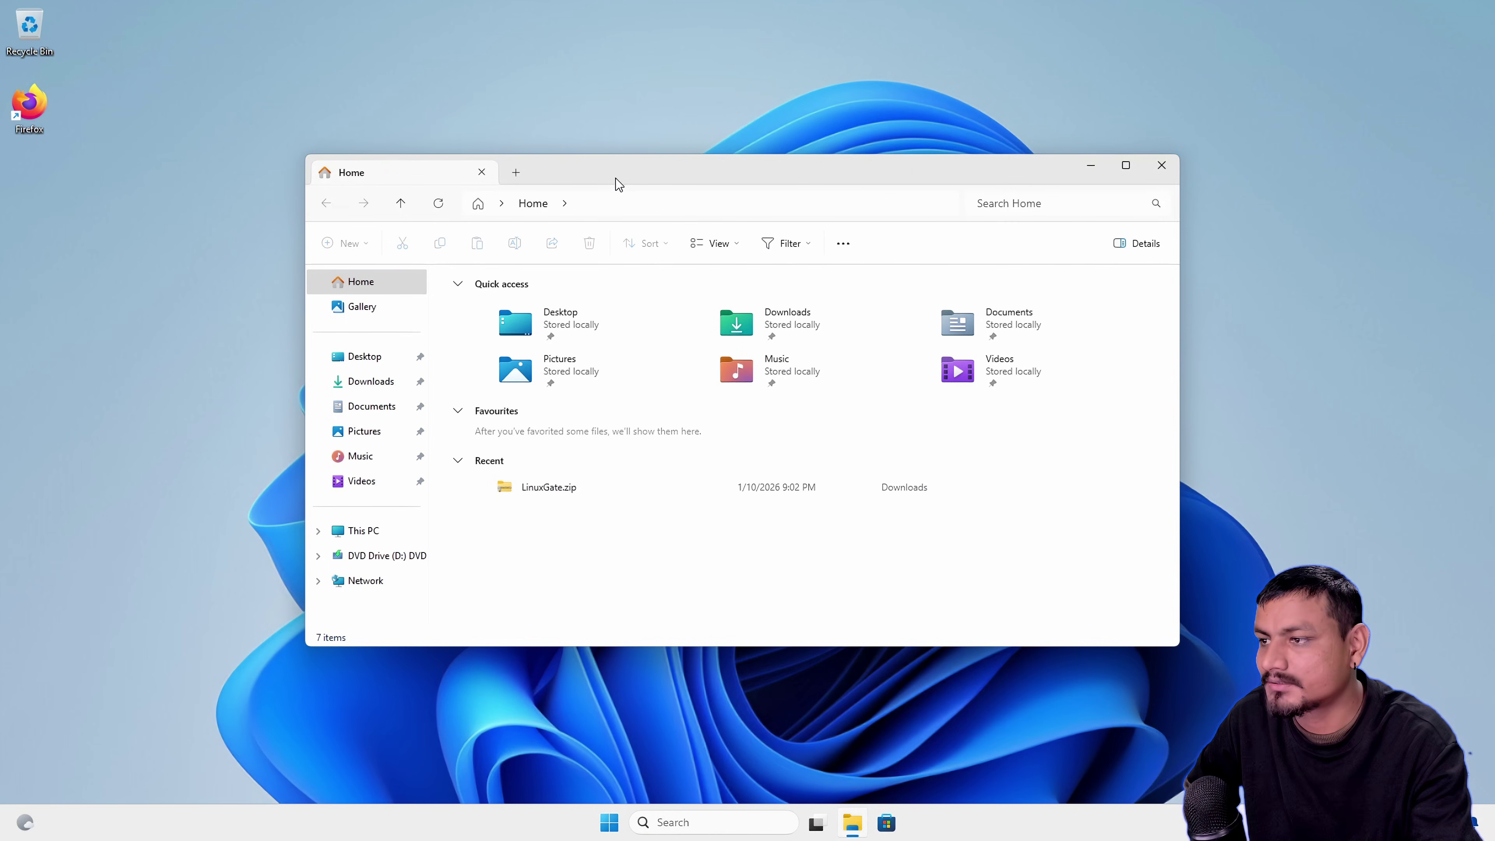
pyautogui.moveTo(618, 183); pyautogui.dragTo(608, 154)
pyautogui.click(363, 506)
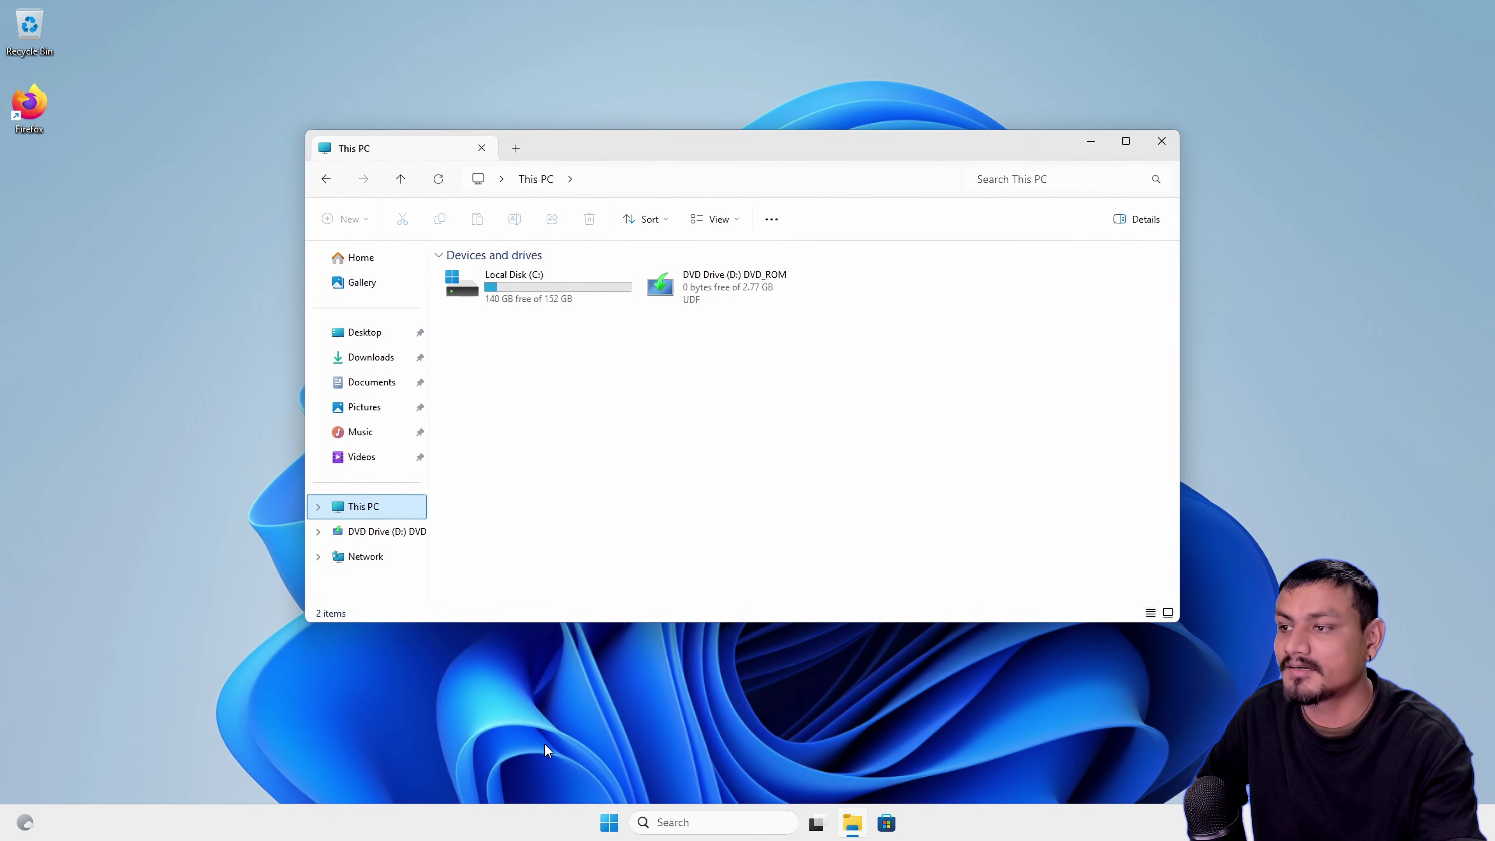
# - Open Disk Management maximized, review the 102.00 GB partition's actions, then close it
pyautogui.rightClick(609, 822)
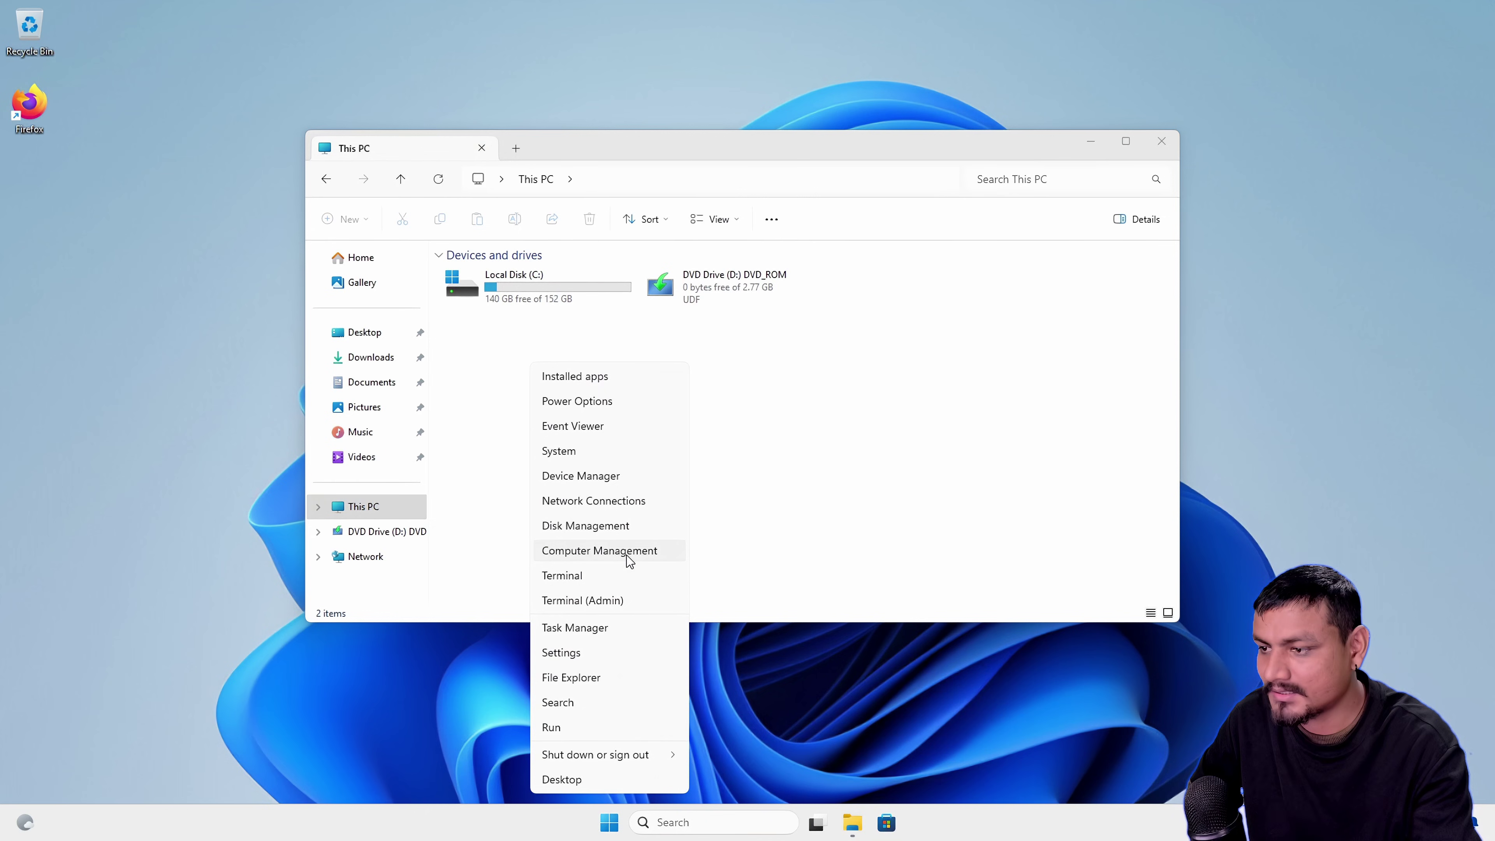
pyautogui.click(628, 525)
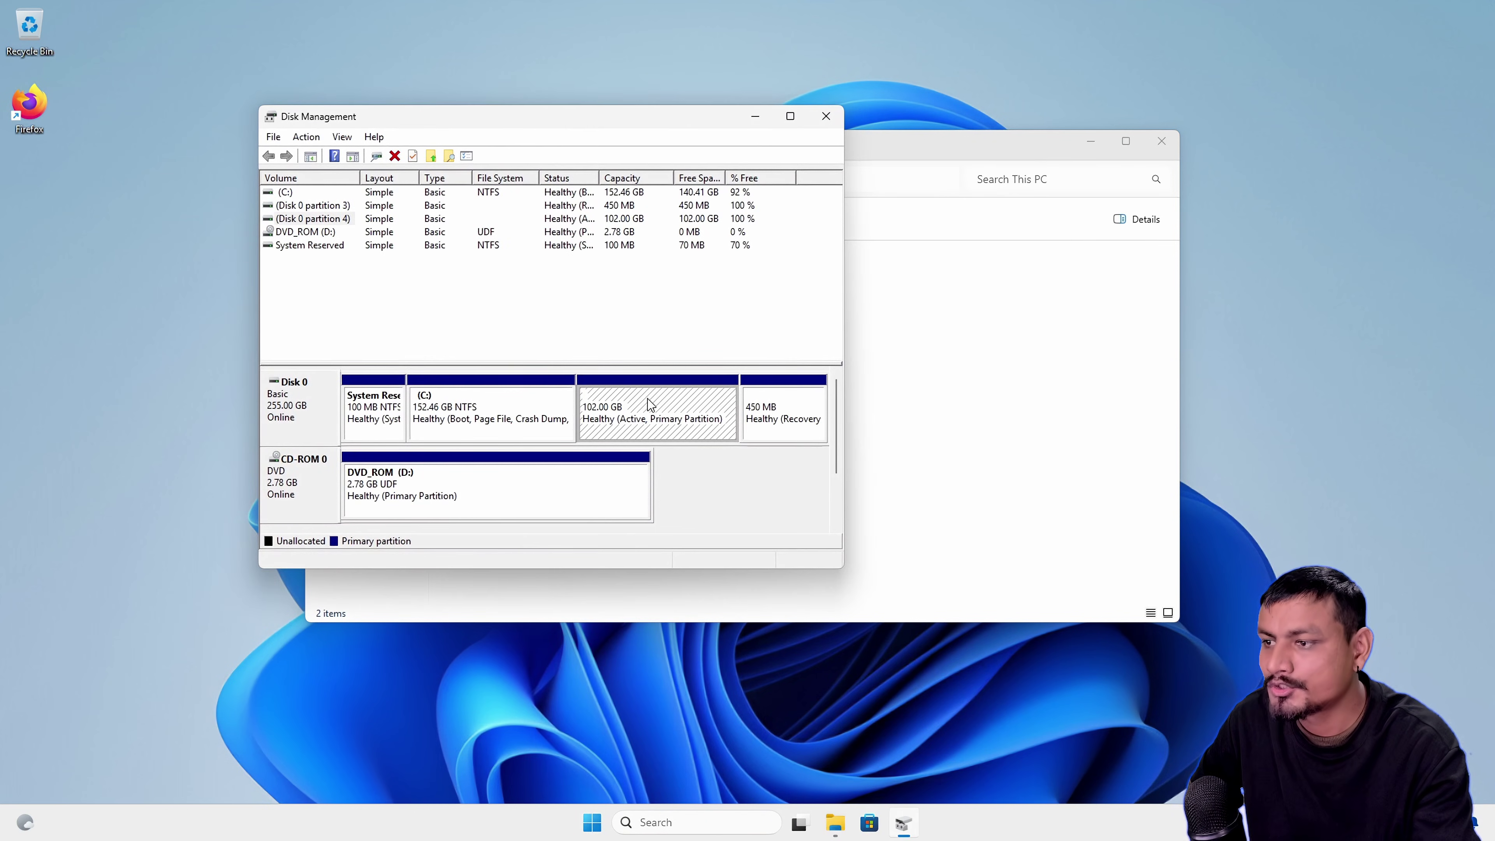
pyautogui.click(790, 116)
pyautogui.rightClick(957, 295)
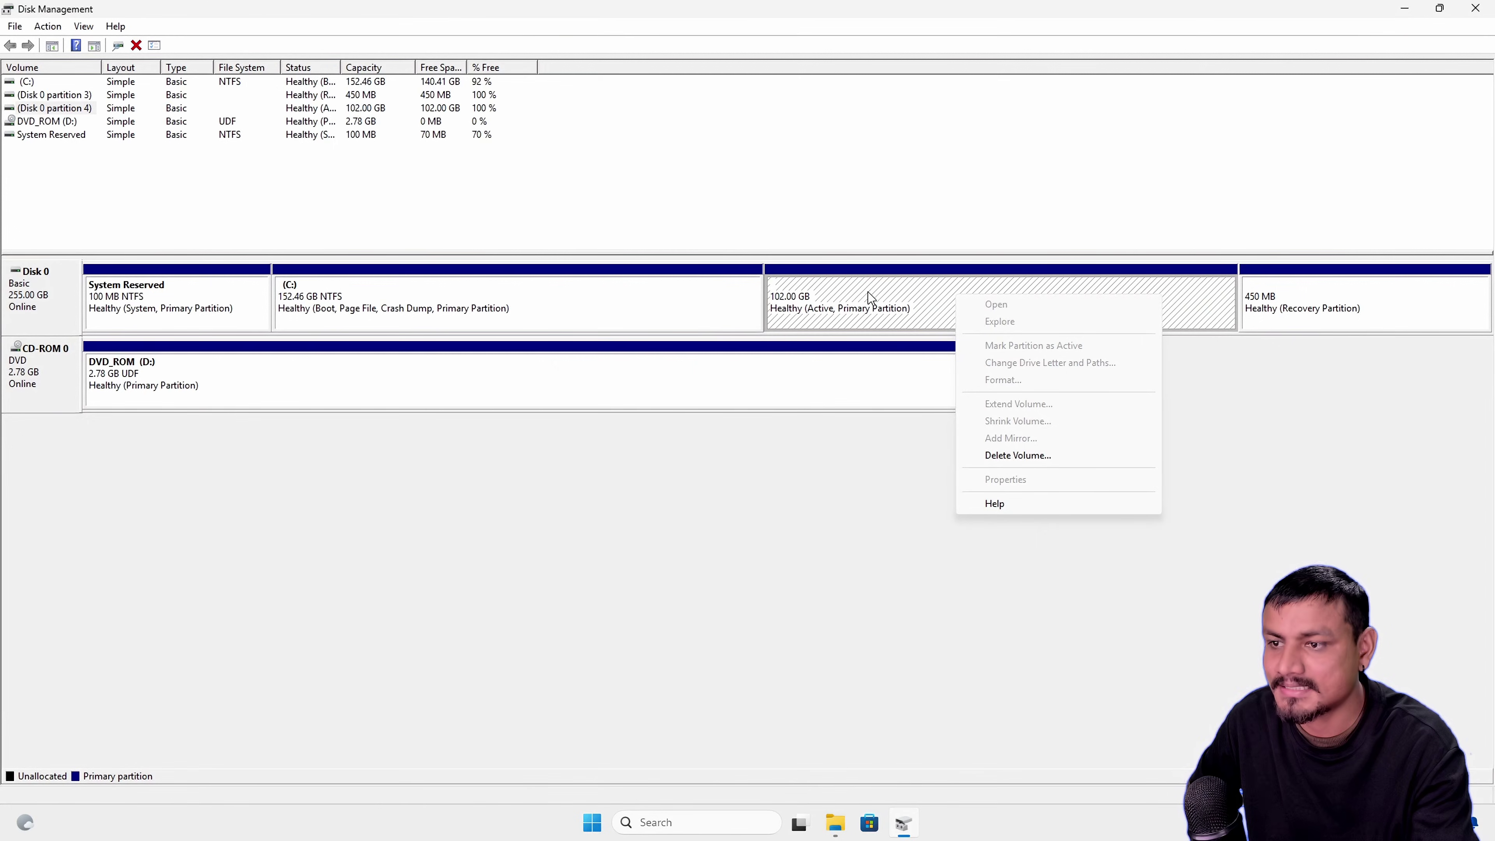
pyautogui.press('Escape')
pyautogui.hotkey('alt', 'F4')
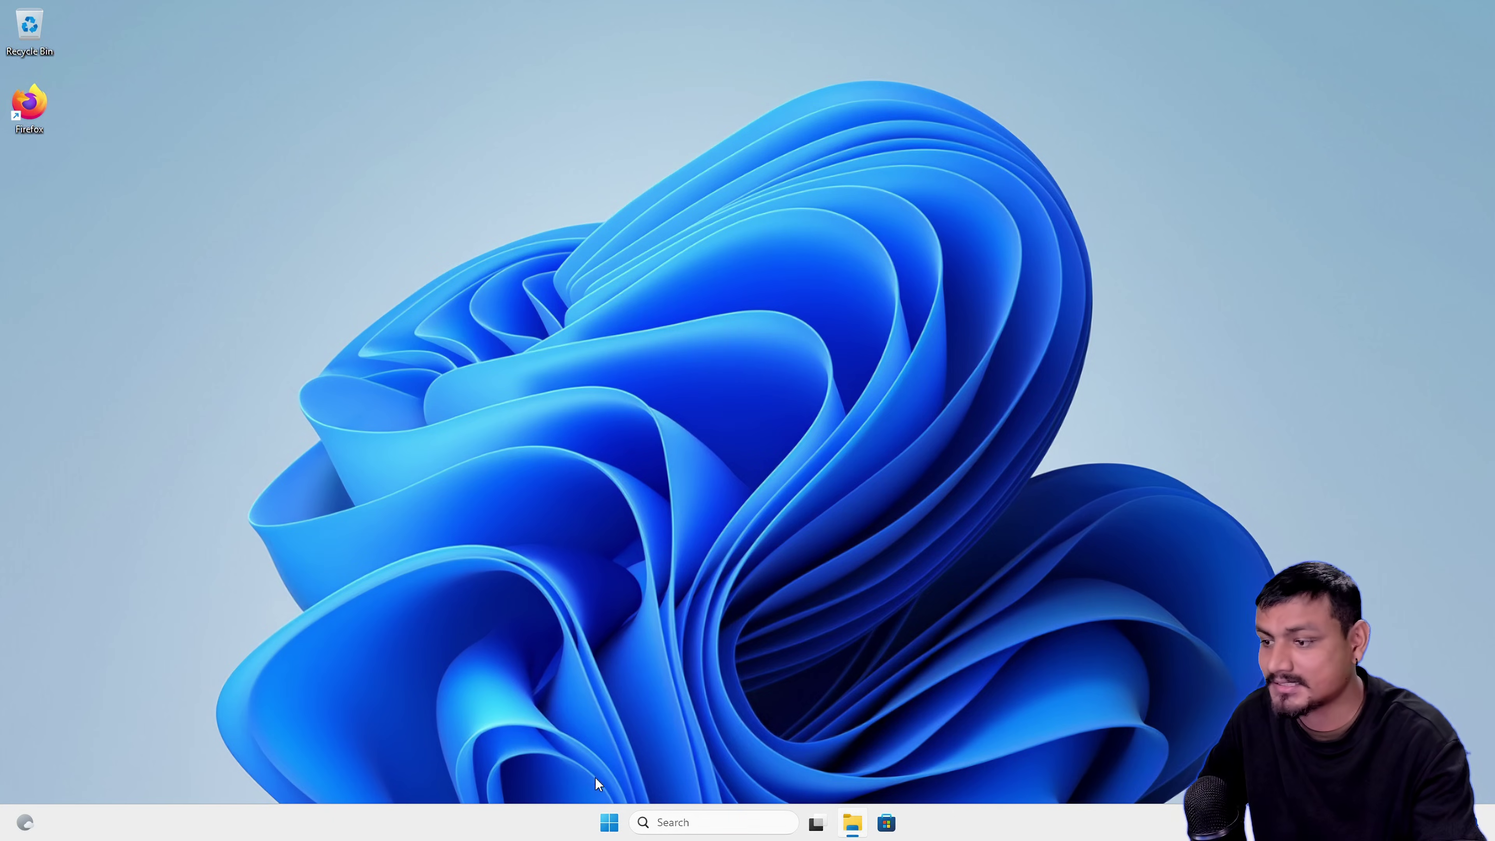
# - Restart Windows and boot Linux Mint 22.2 Cinnamon from the GRUB menu to its desktop
pyautogui.click(609, 822)
pyautogui.click(940, 769)
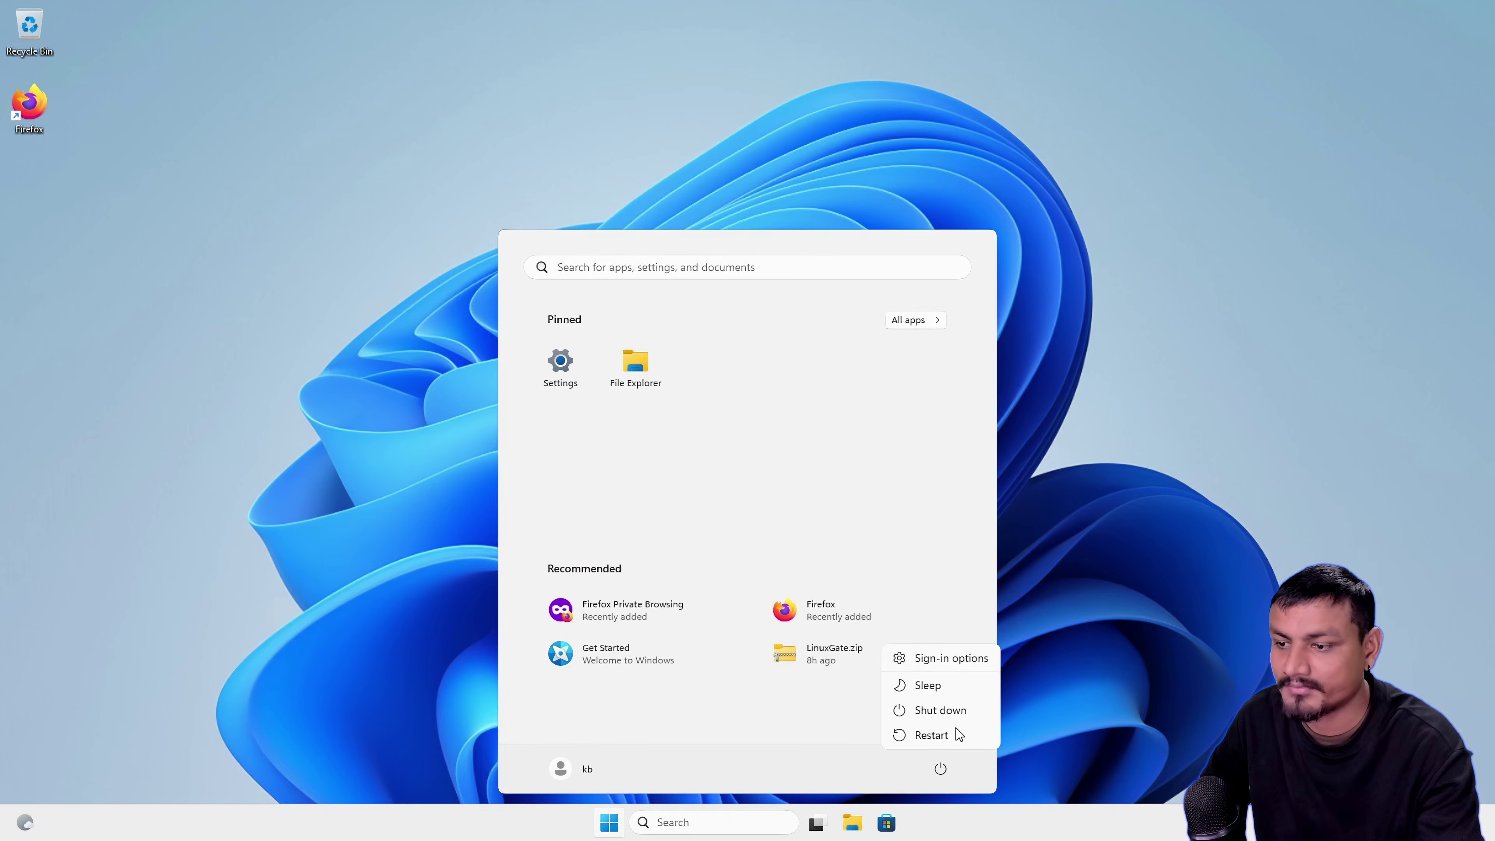
pyautogui.click(942, 735)
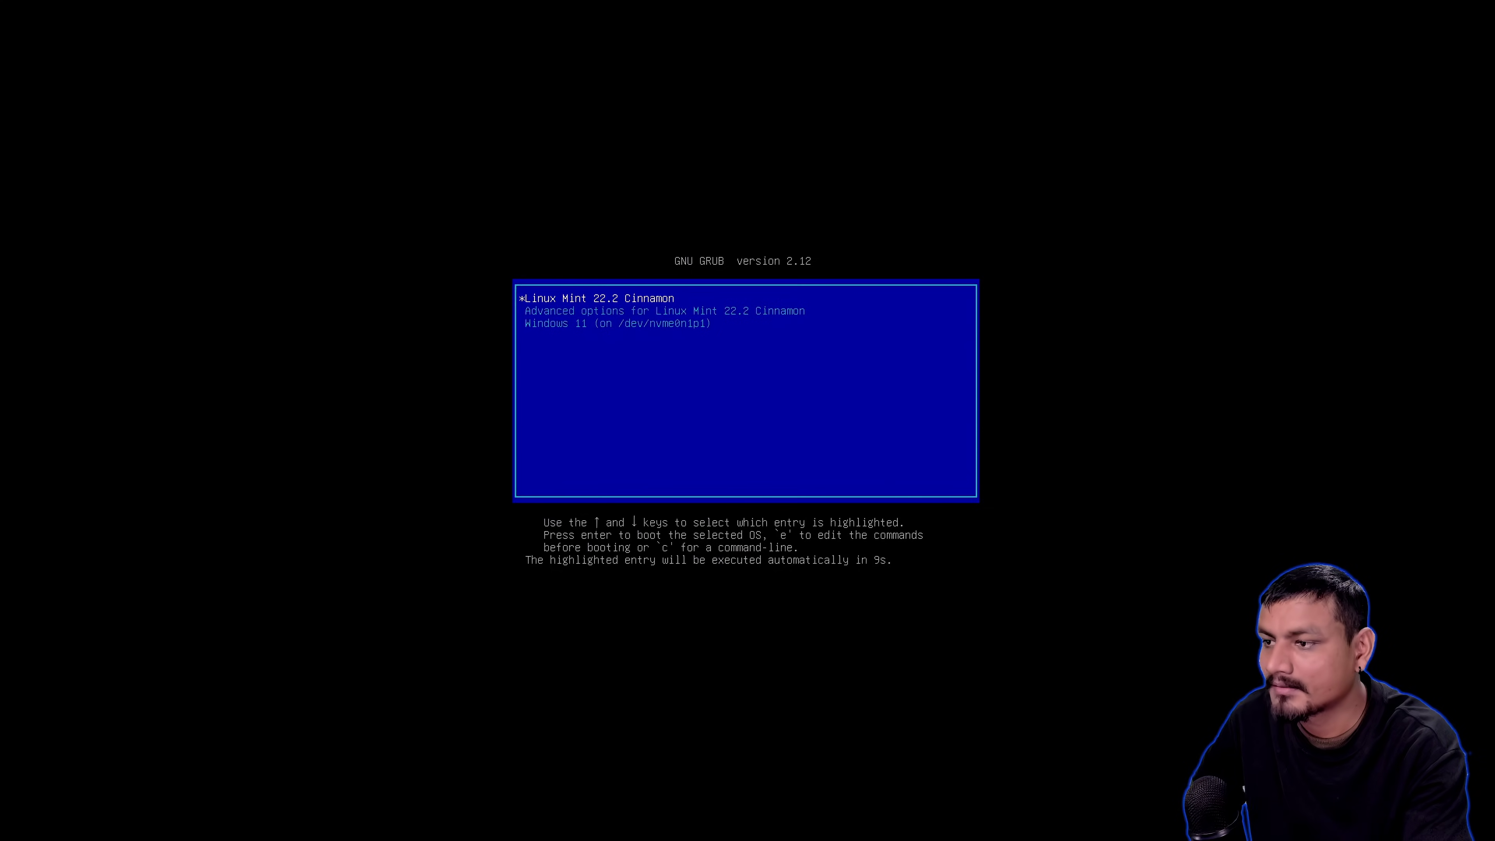
pyautogui.press('Down')
pyautogui.press('Down')
pyautogui.press('Up')
pyautogui.press('Up')
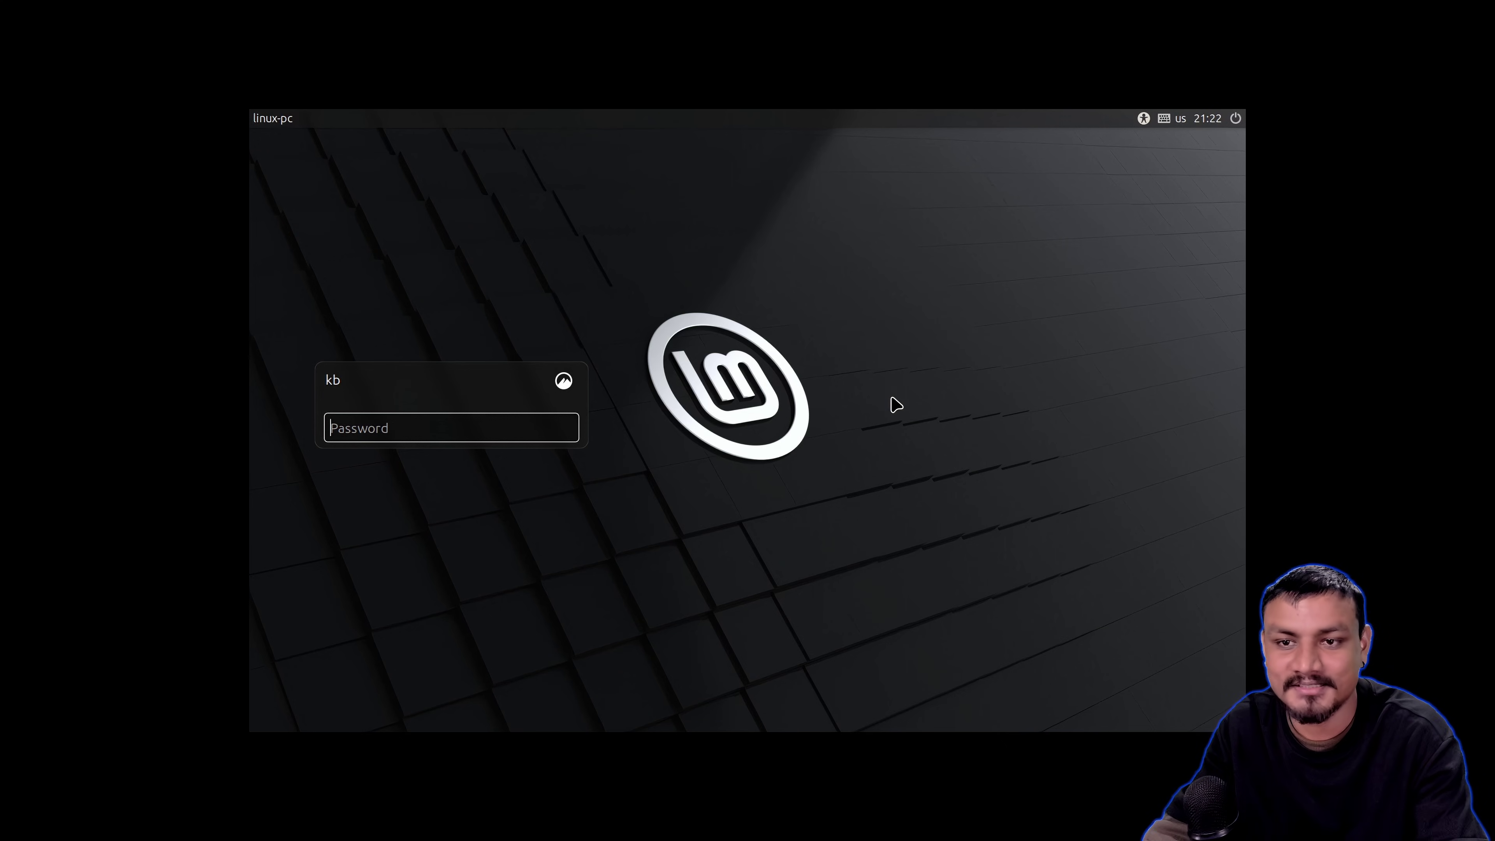
pyautogui.rightClick(590, 363)
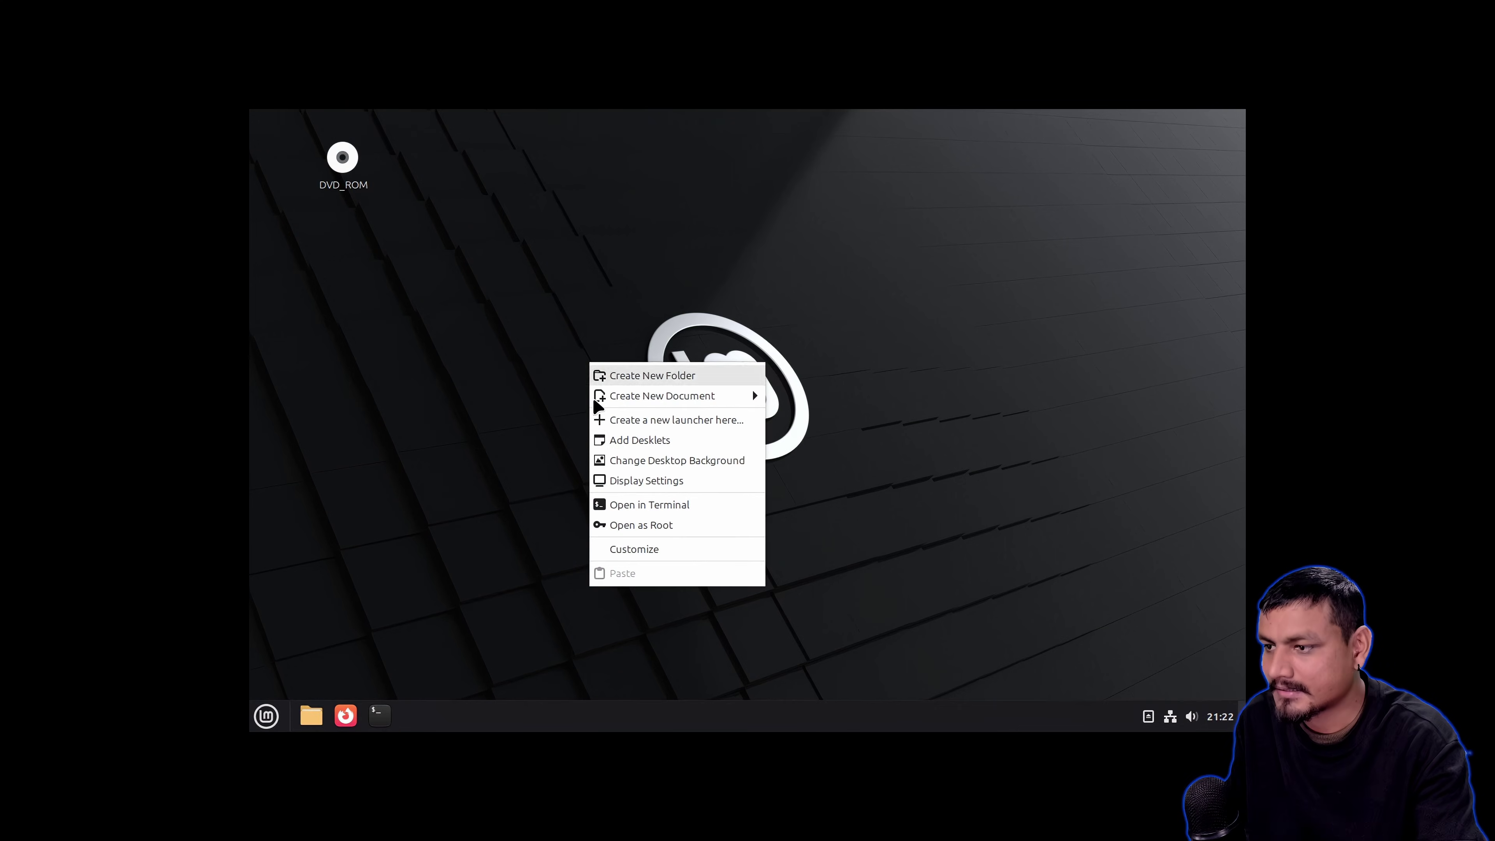
# - Switch the display to 1920 × 1080 (16:9) in Display settings, apply it and keep the change
pyautogui.click(688, 481)
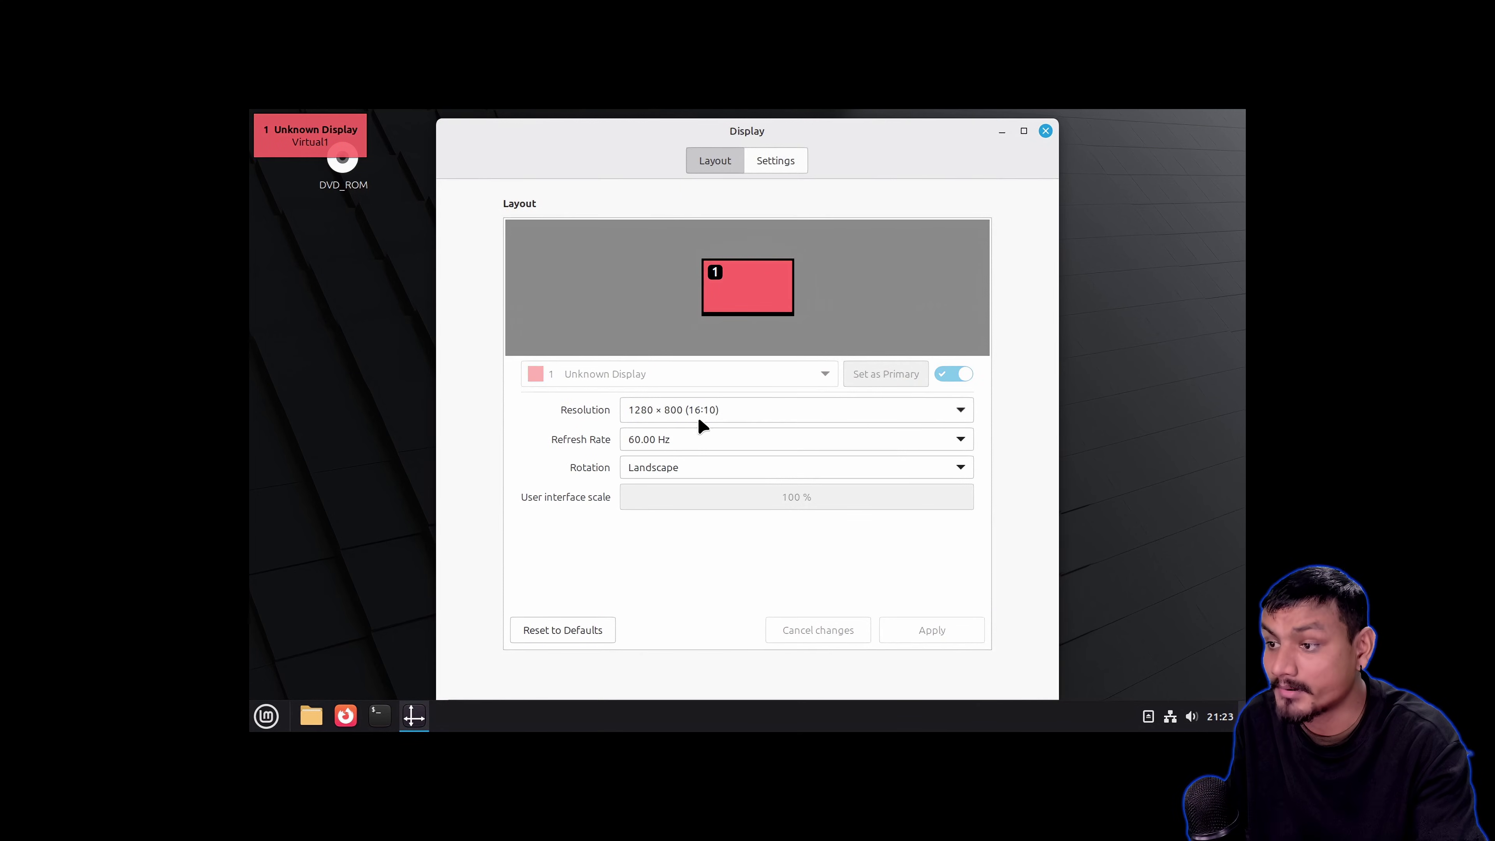
pyautogui.click(705, 410)
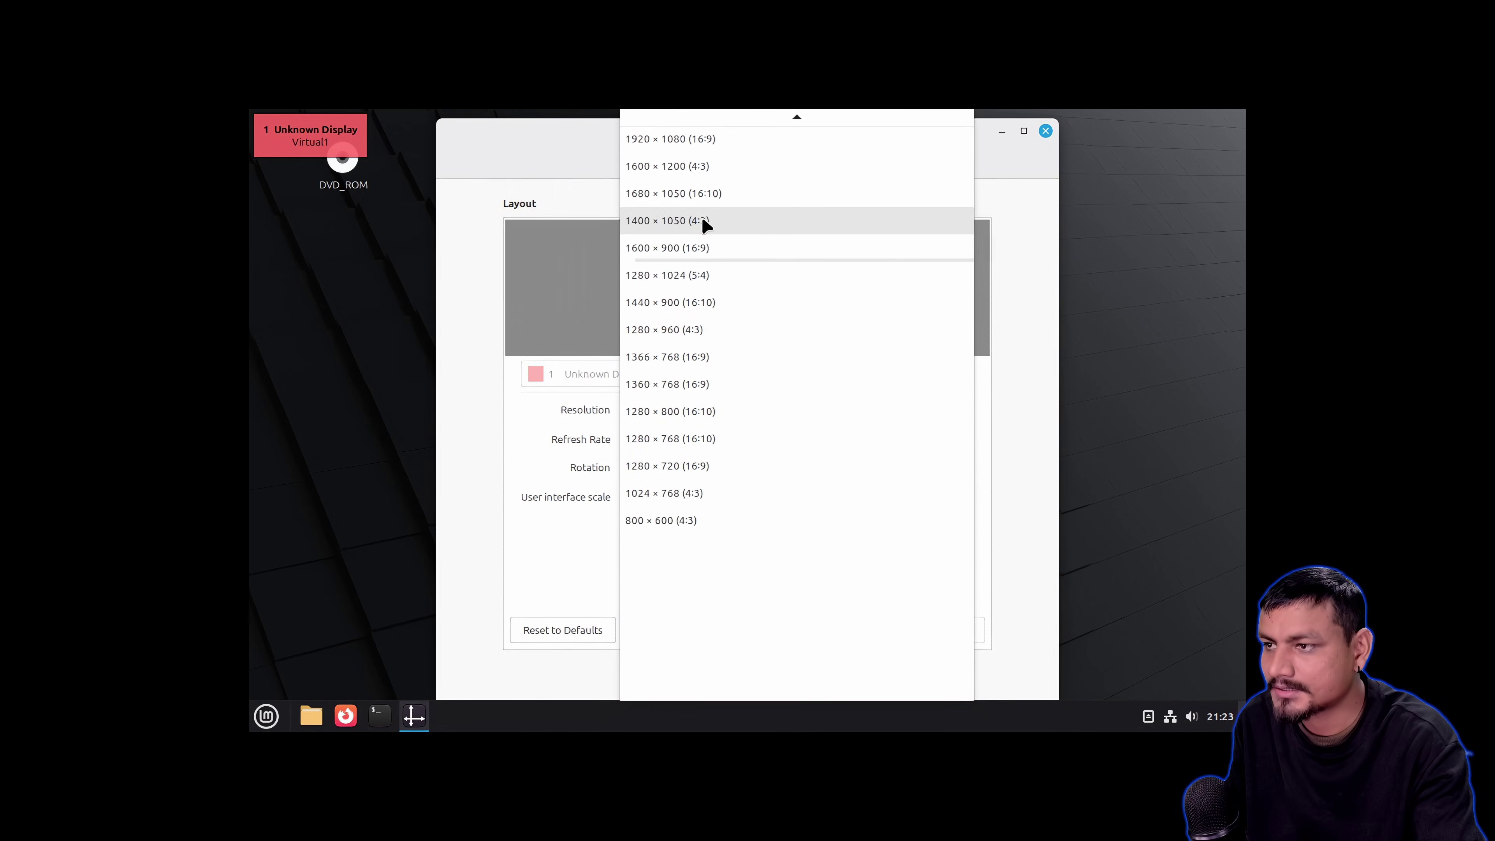
pyautogui.click(714, 142)
pyautogui.click(917, 637)
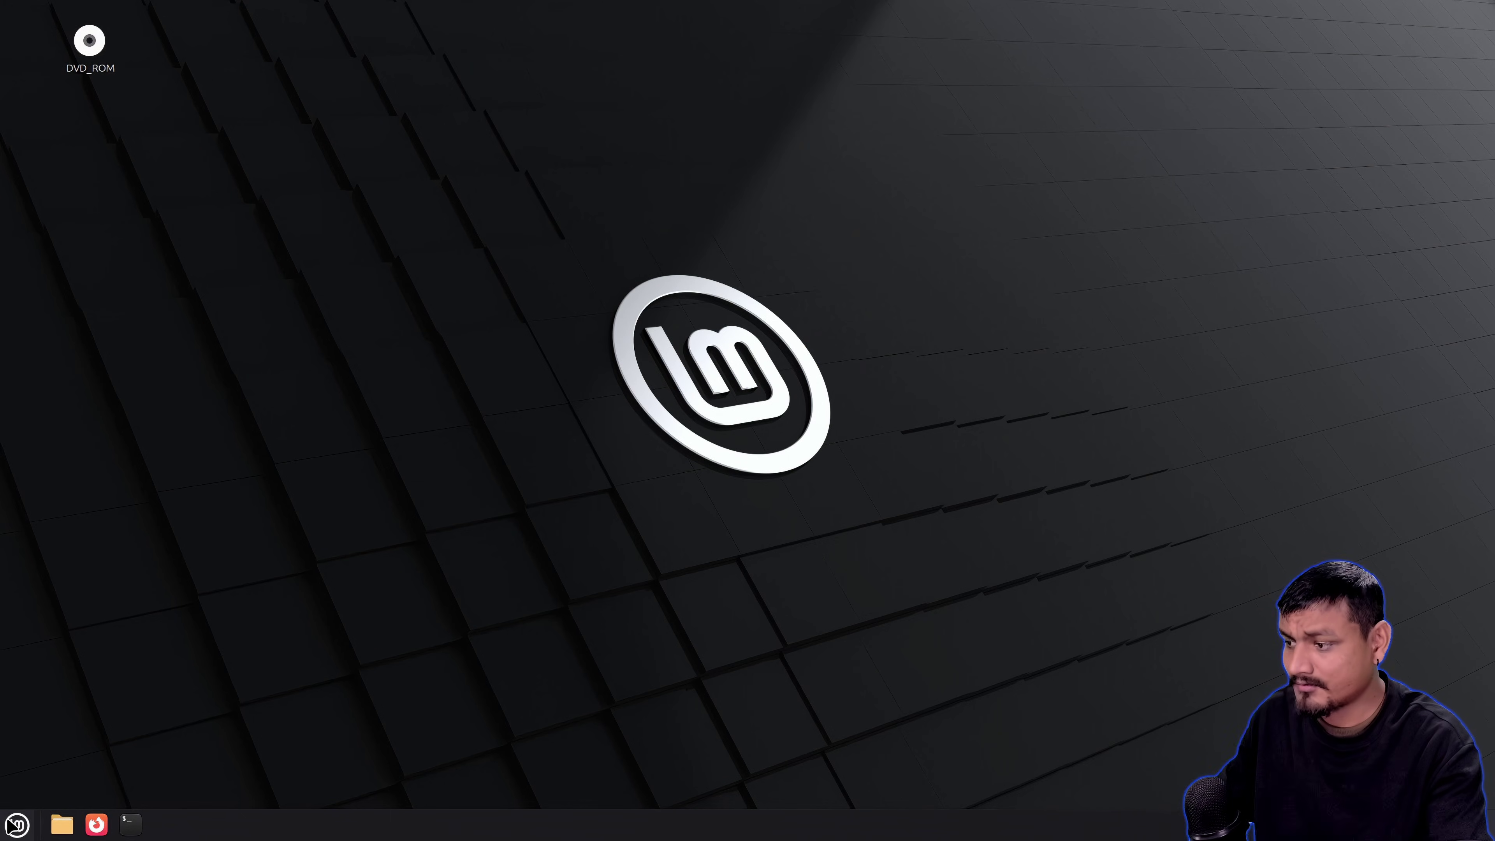
pyautogui.click(13, 824)
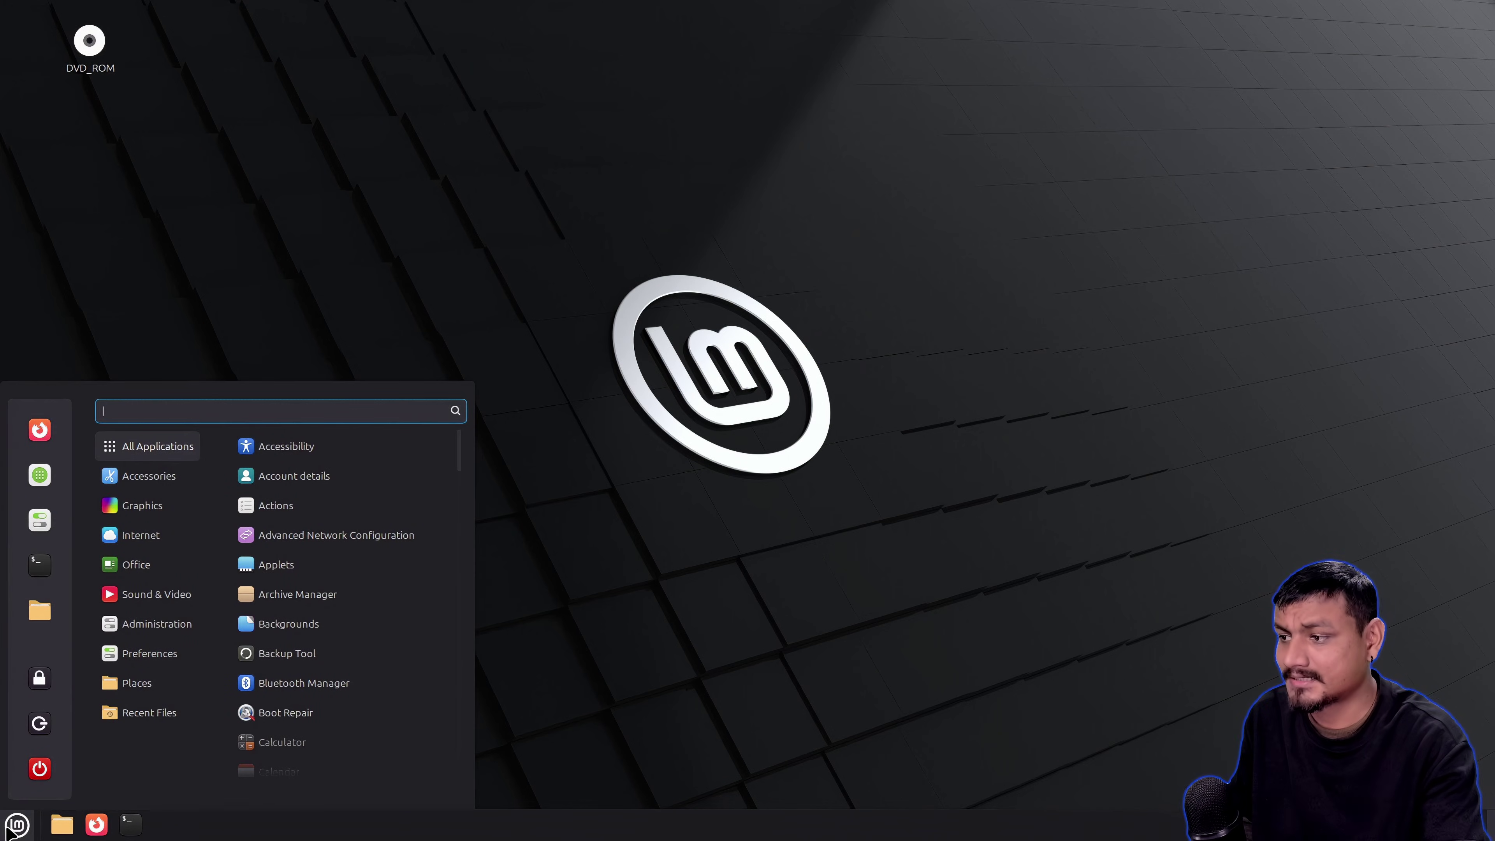
# - Open Home in Nemo and browse the empty Downloads, Desktop, Documents, Pictures and Videos folders
pyautogui.click(62, 824)
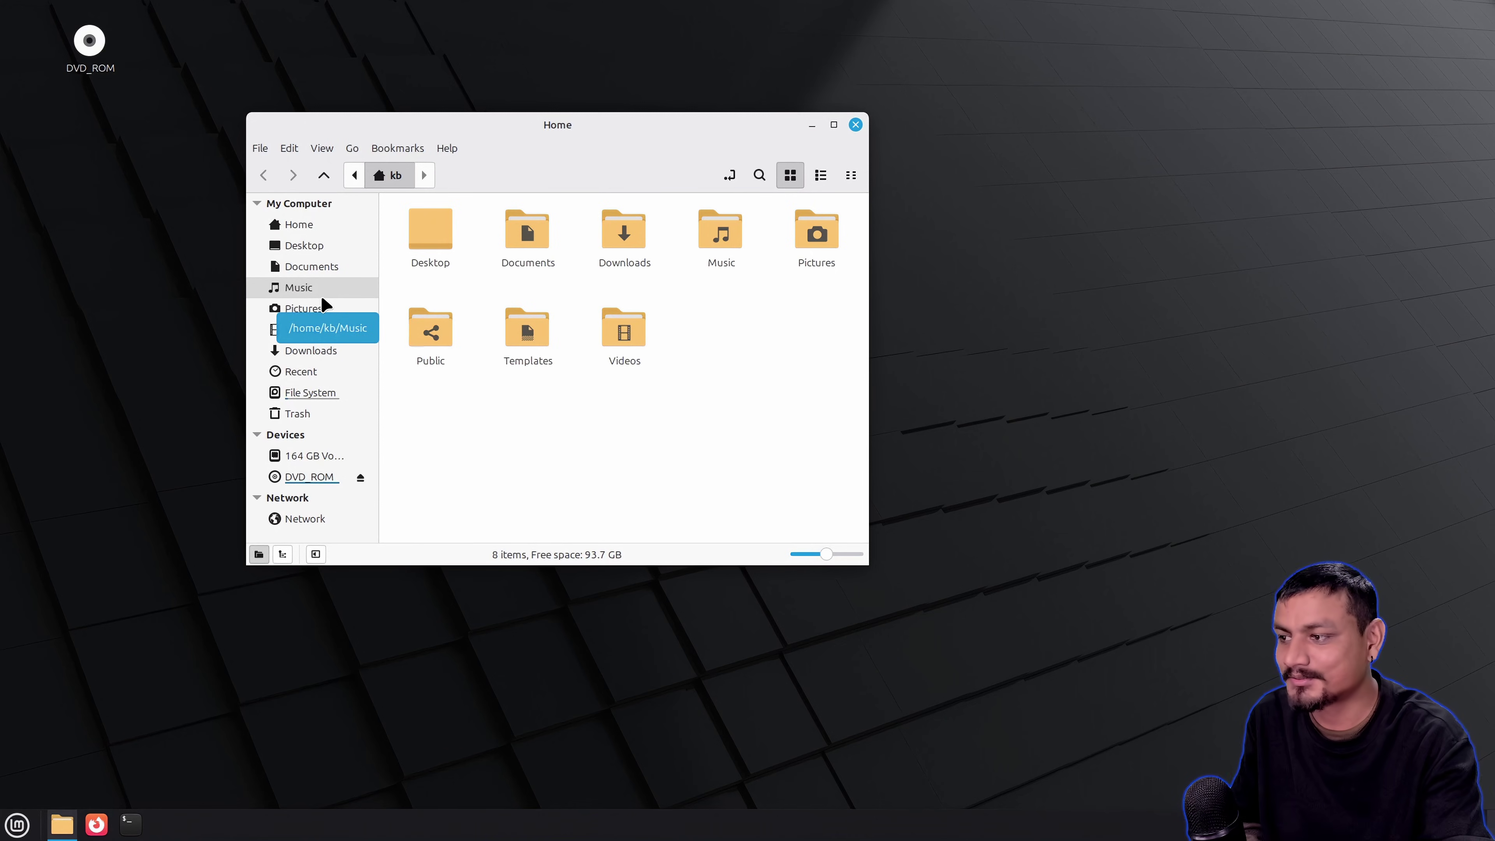
pyautogui.click(353, 351)
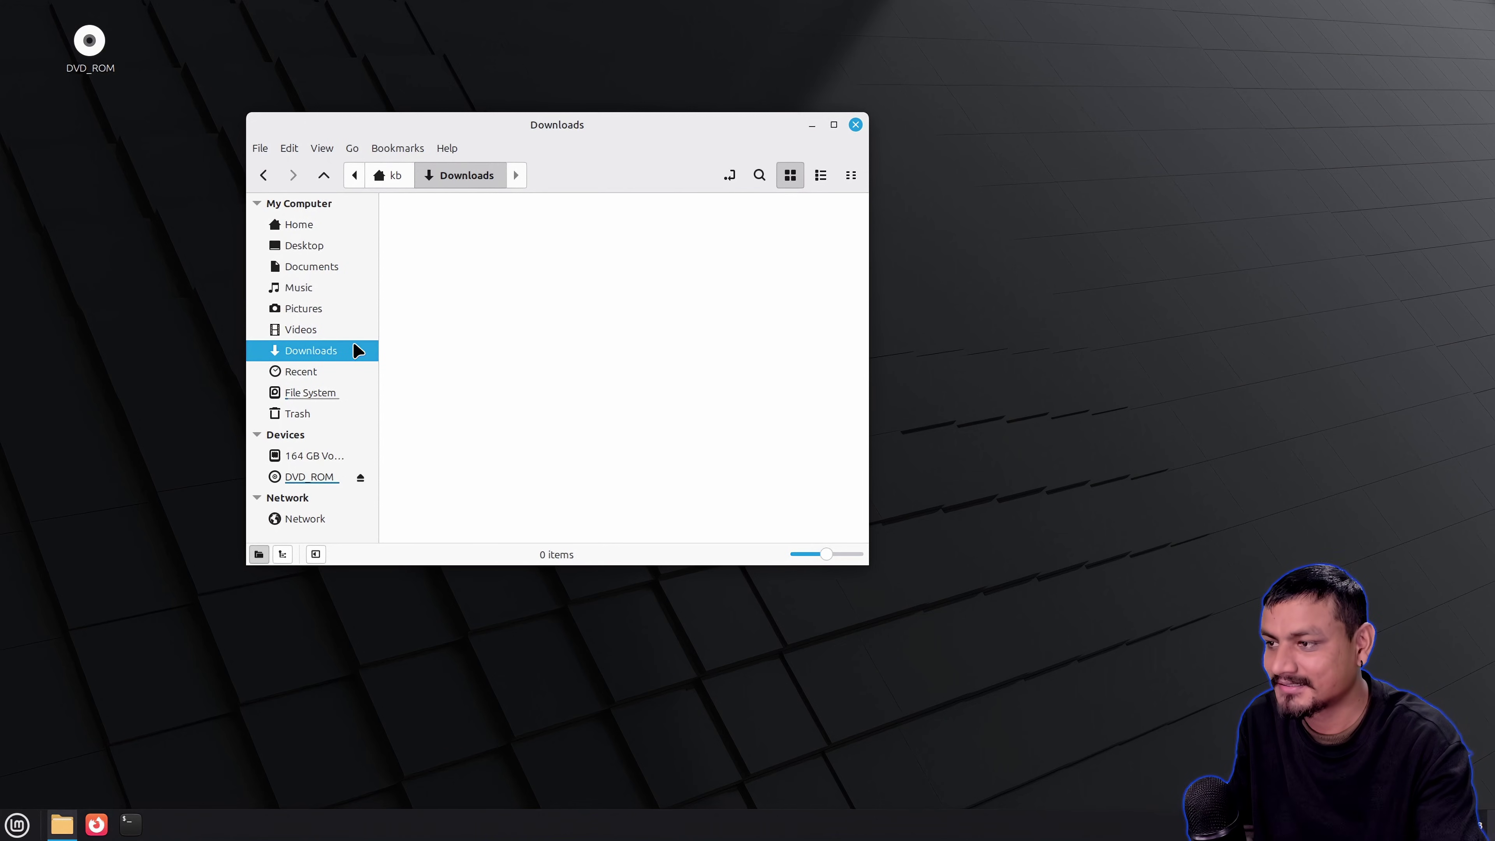
pyautogui.click(315, 225)
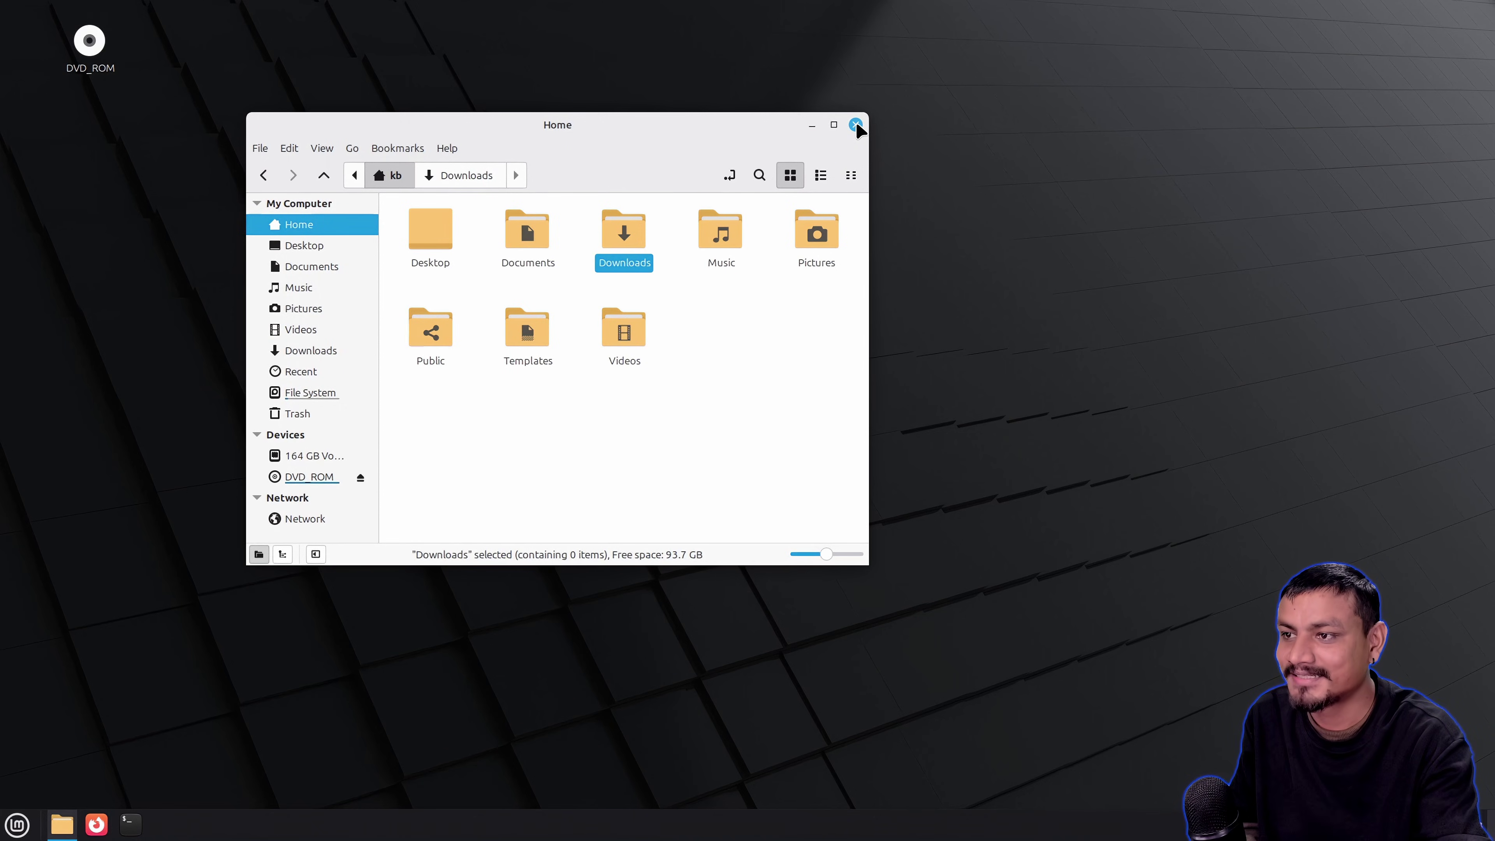
pyautogui.click(312, 245)
pyautogui.click(312, 267)
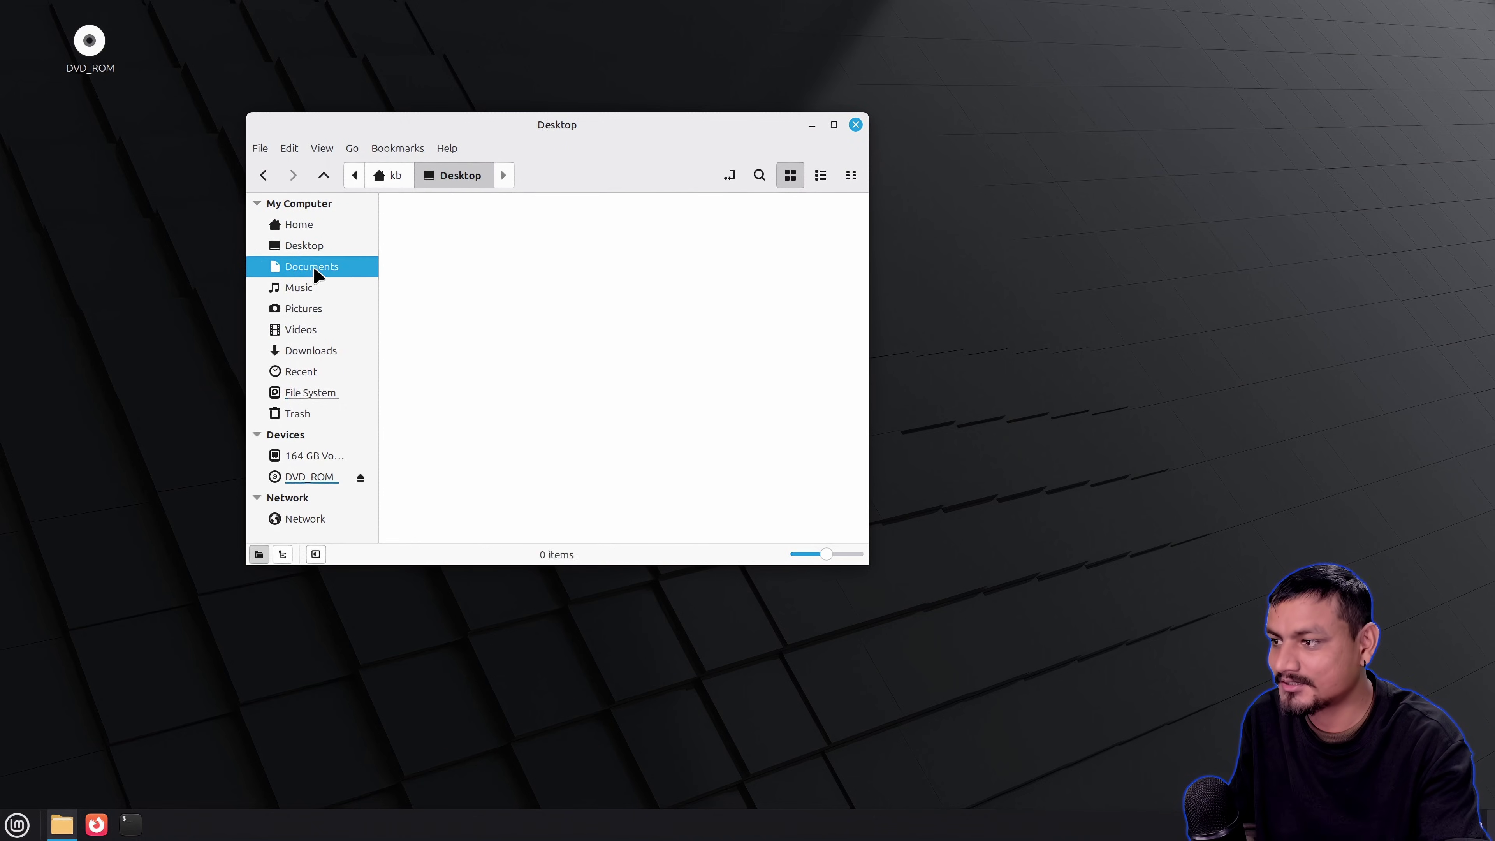
pyautogui.click(306, 310)
pyautogui.click(305, 330)
pyautogui.click(307, 349)
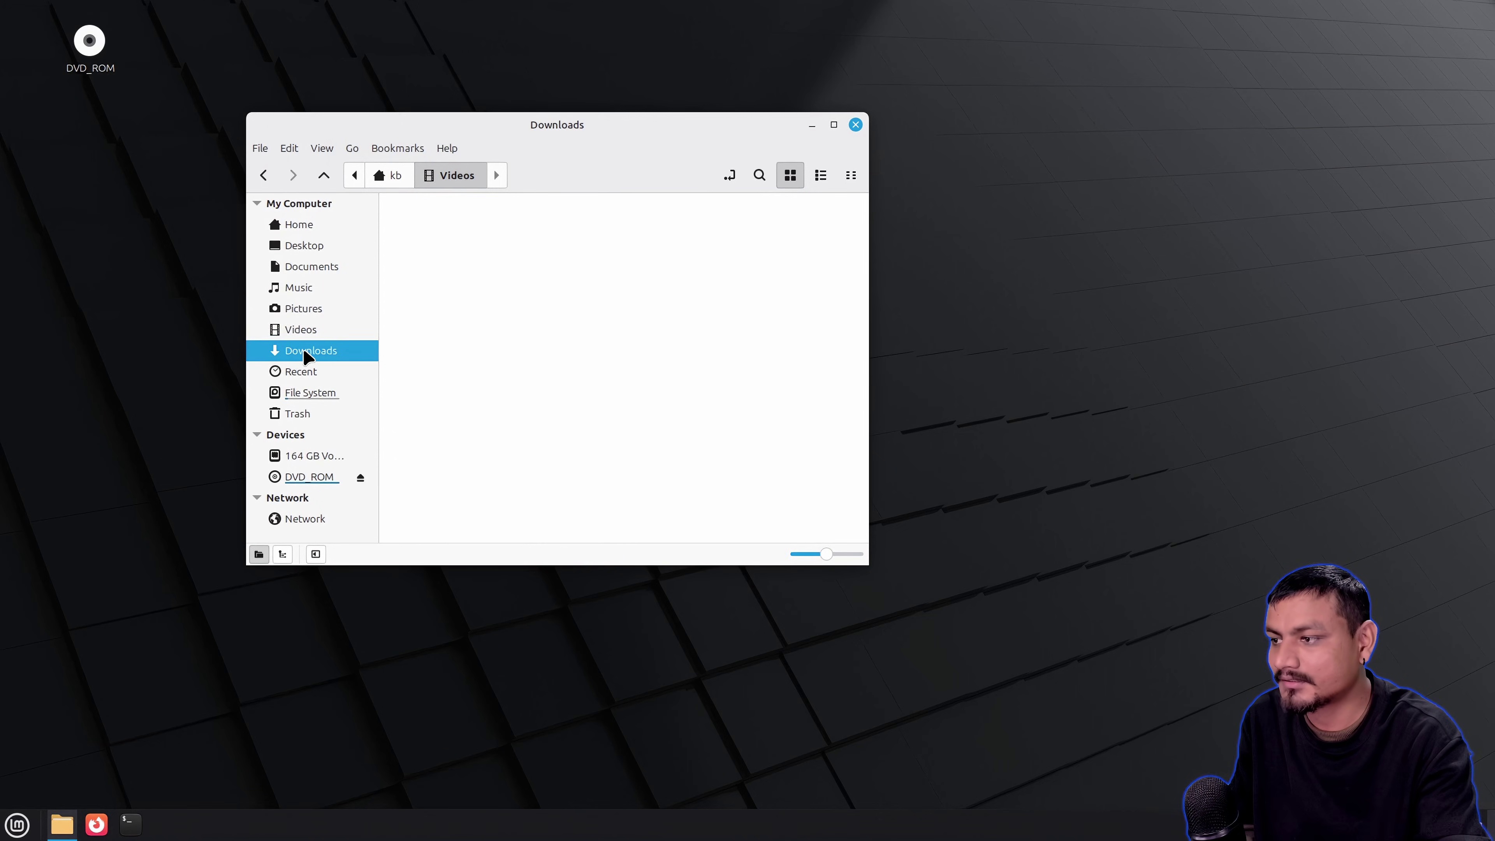
# - Browse back through Videos, Pictures, Music, Documents, Desktop and Home, ending in Downloads
pyautogui.click(309, 331)
pyautogui.click(318, 308)
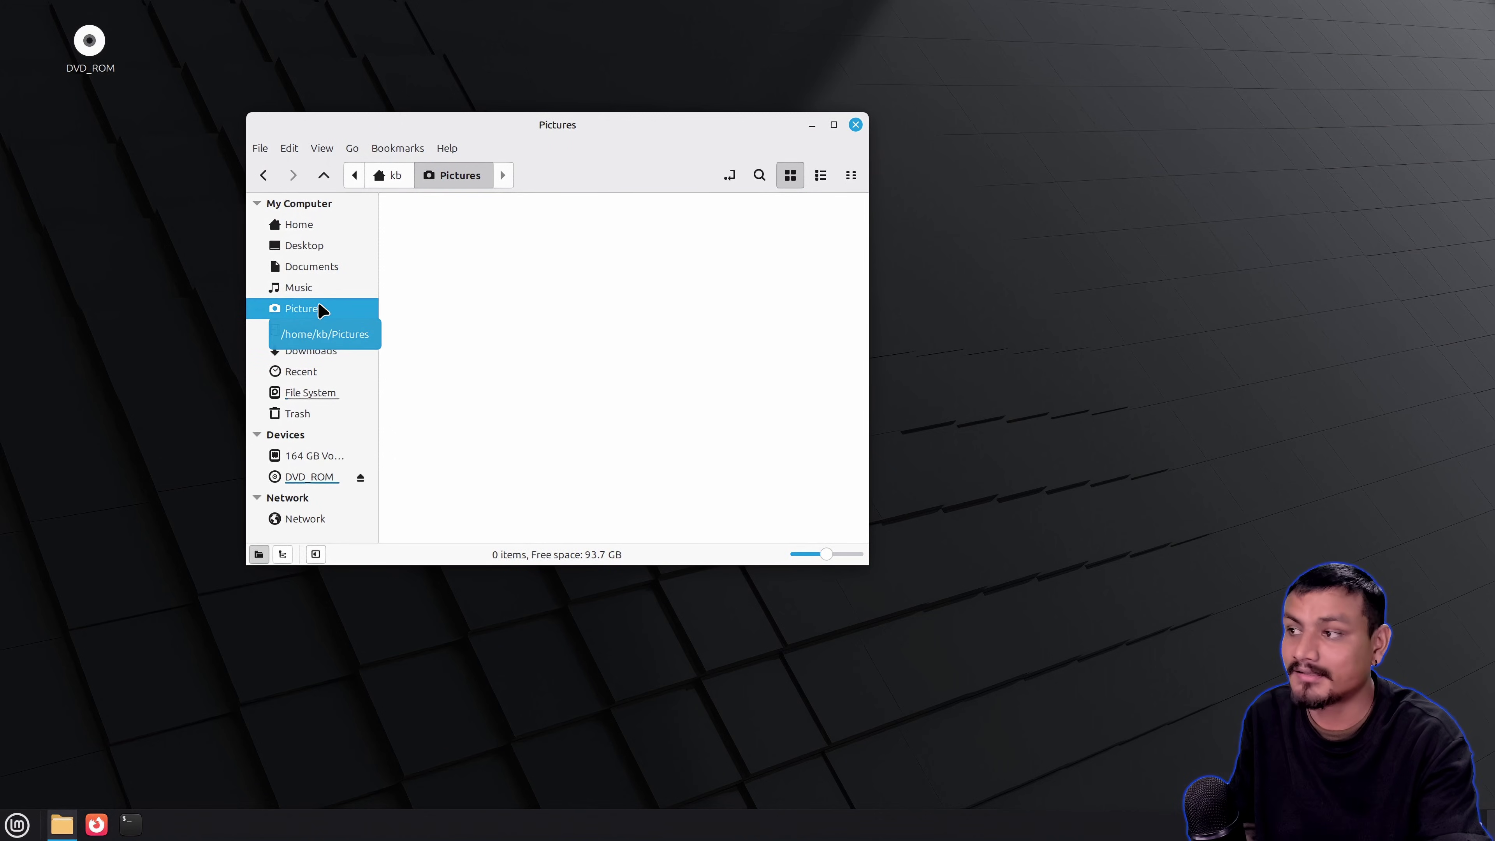
pyautogui.click(329, 288)
pyautogui.click(334, 266)
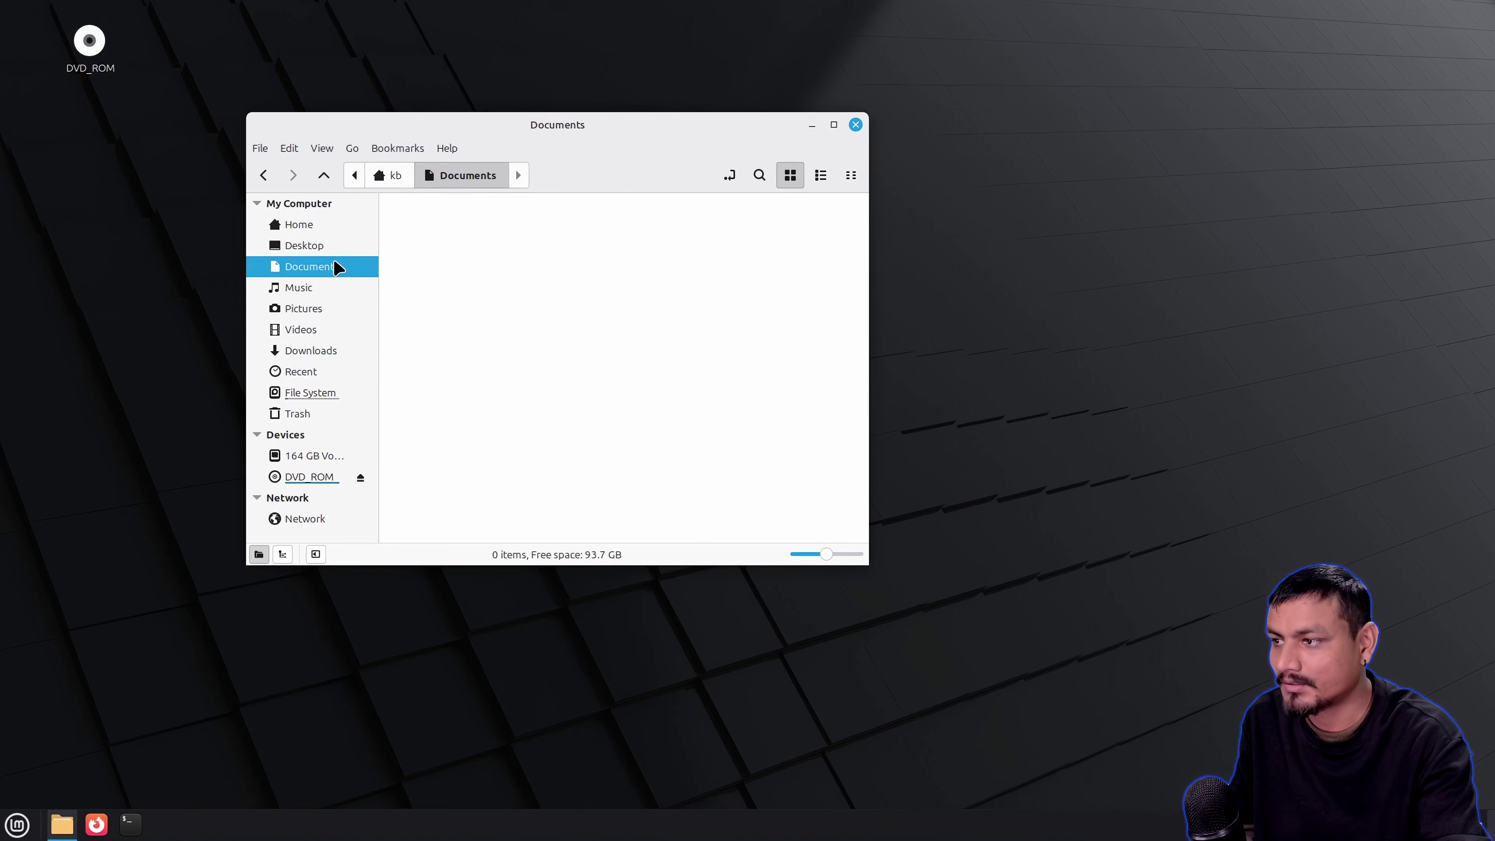
pyautogui.click(332, 246)
pyautogui.click(333, 227)
pyautogui.click(321, 350)
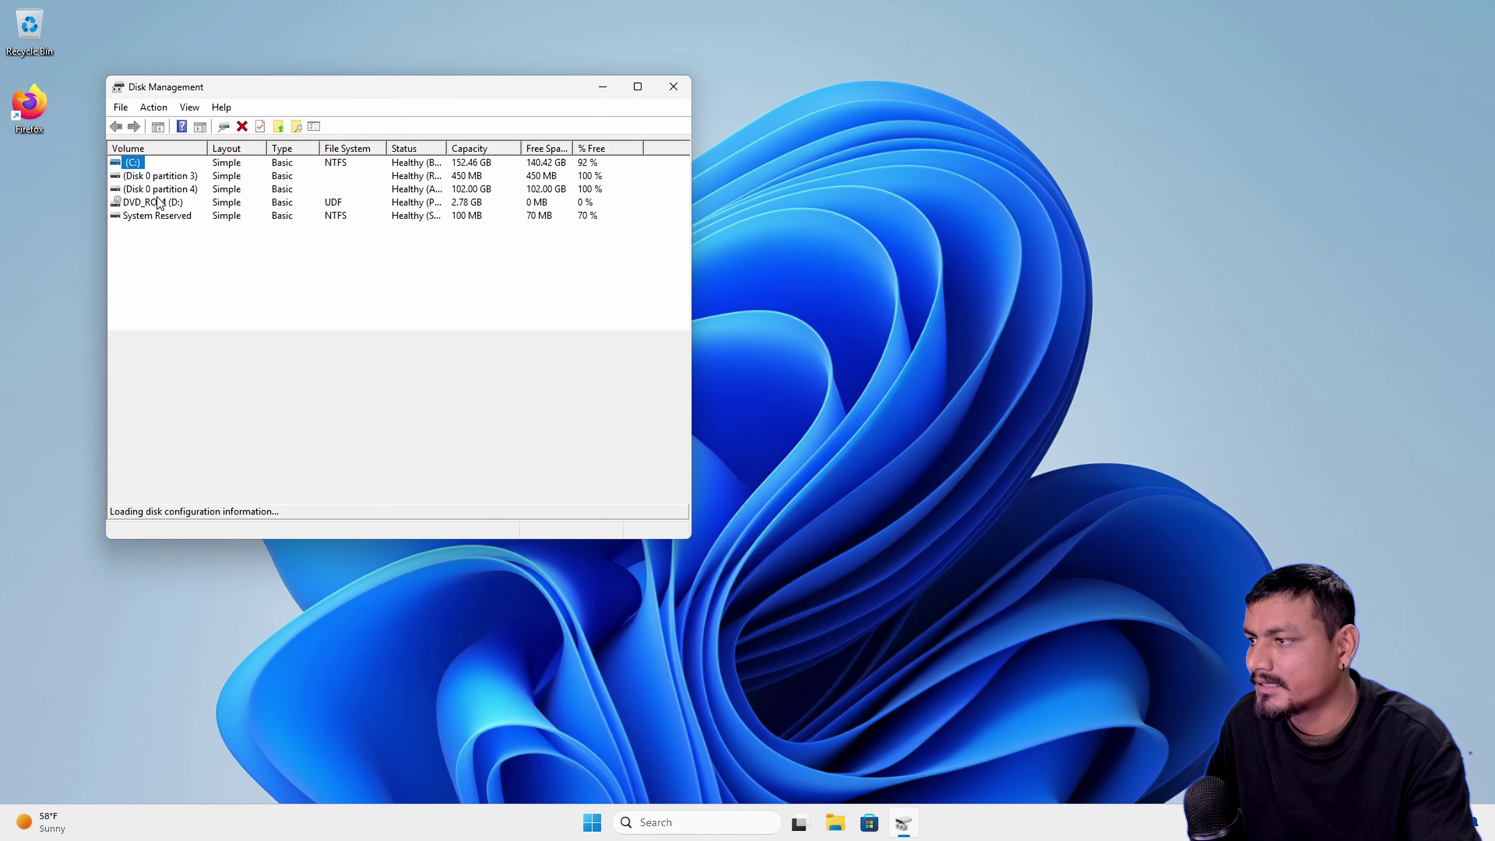
# - Delete the 102 GB partition on Disk 0 with Delete Volume, confirming the warning
pyautogui.moveTo(431, 98); pyautogui.dragTo(630, 99)
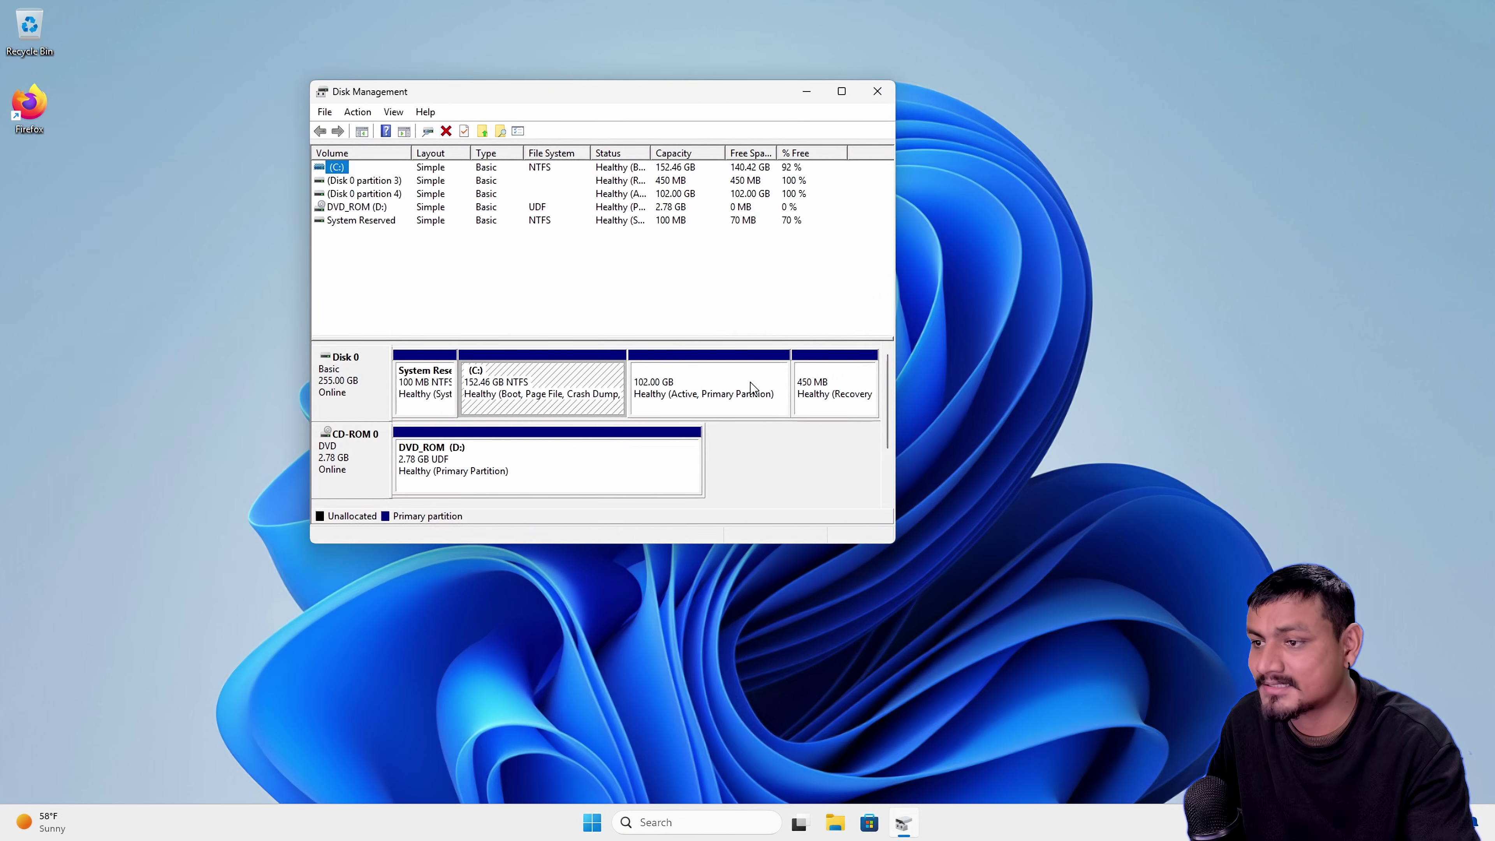
pyautogui.rightClick(690, 372)
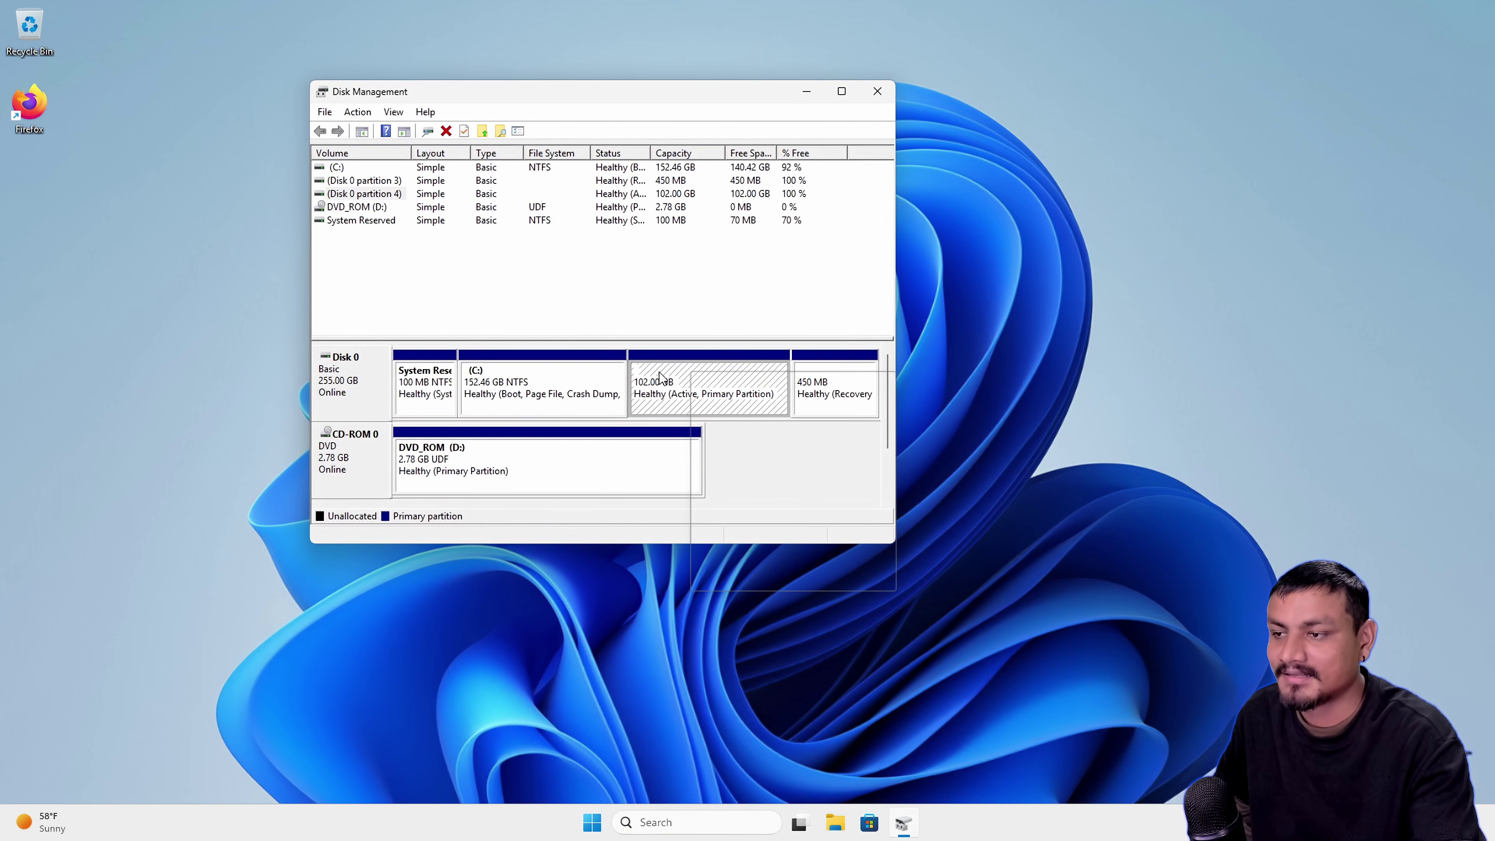
pyautogui.rightClick(680, 371)
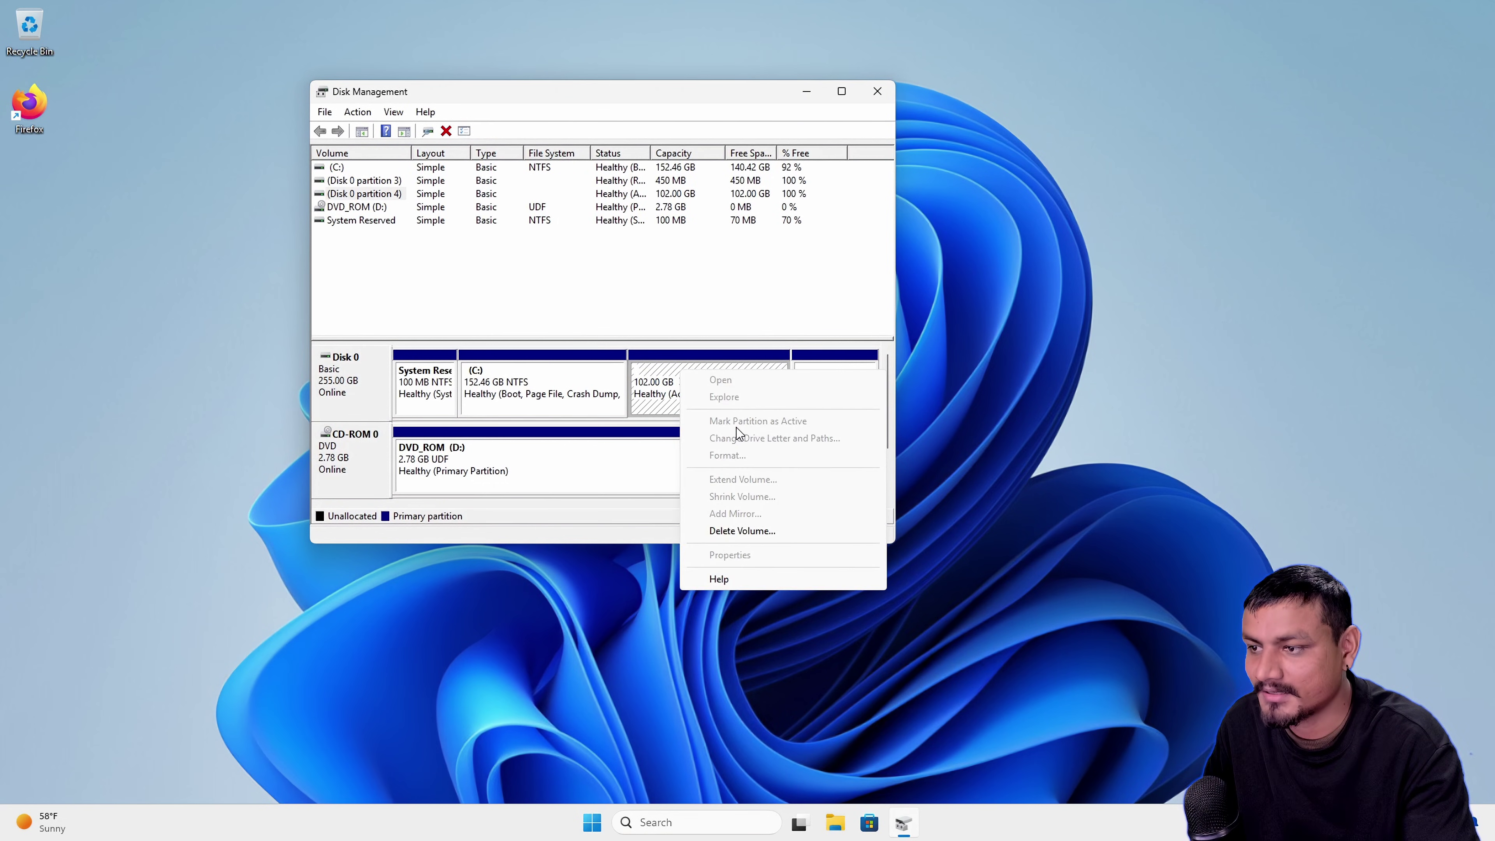
pyautogui.click(761, 530)
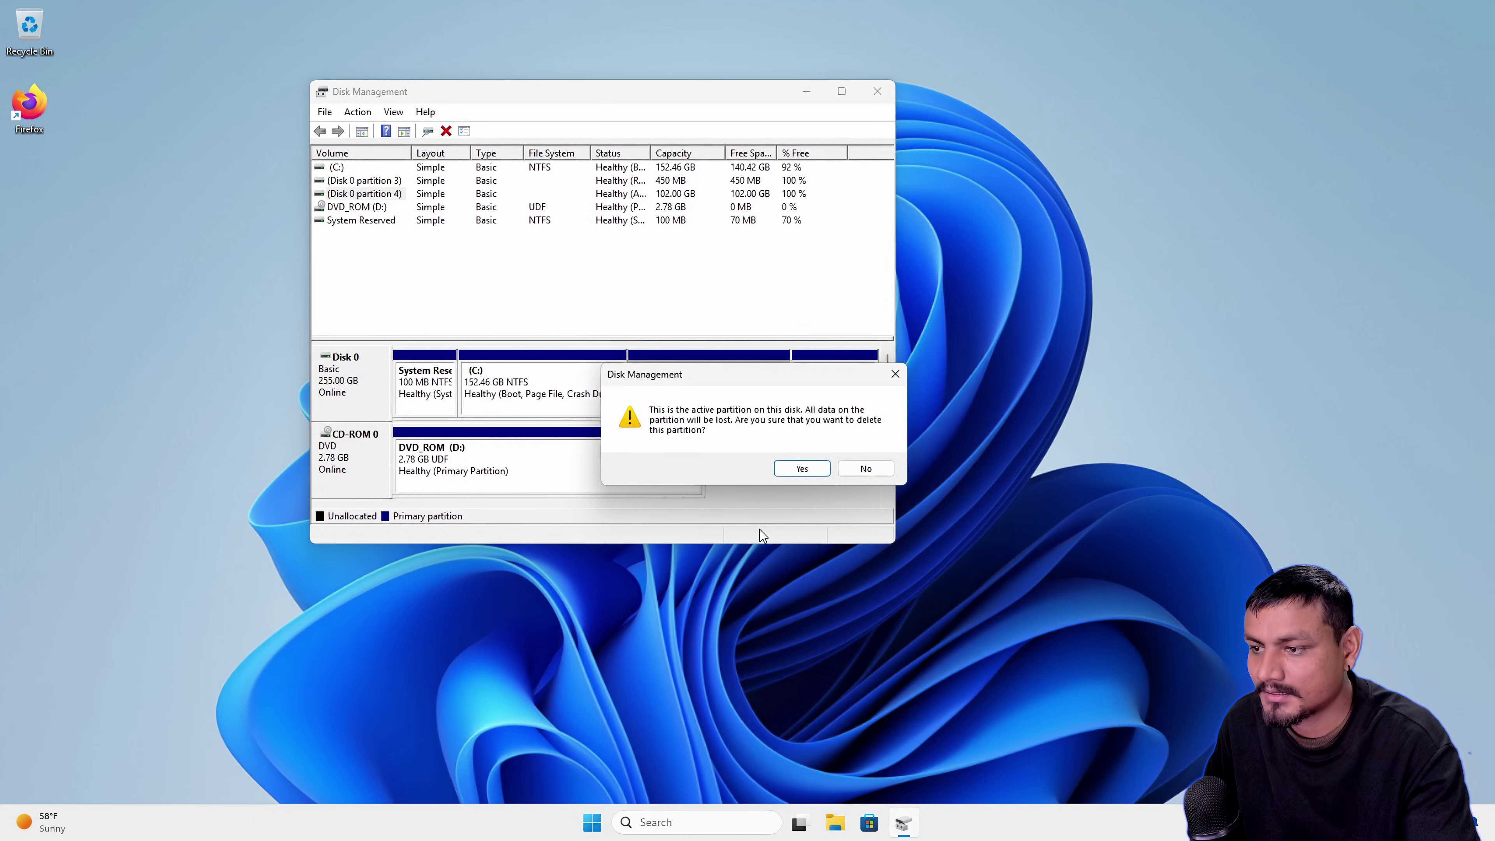
pyautogui.click(806, 469)
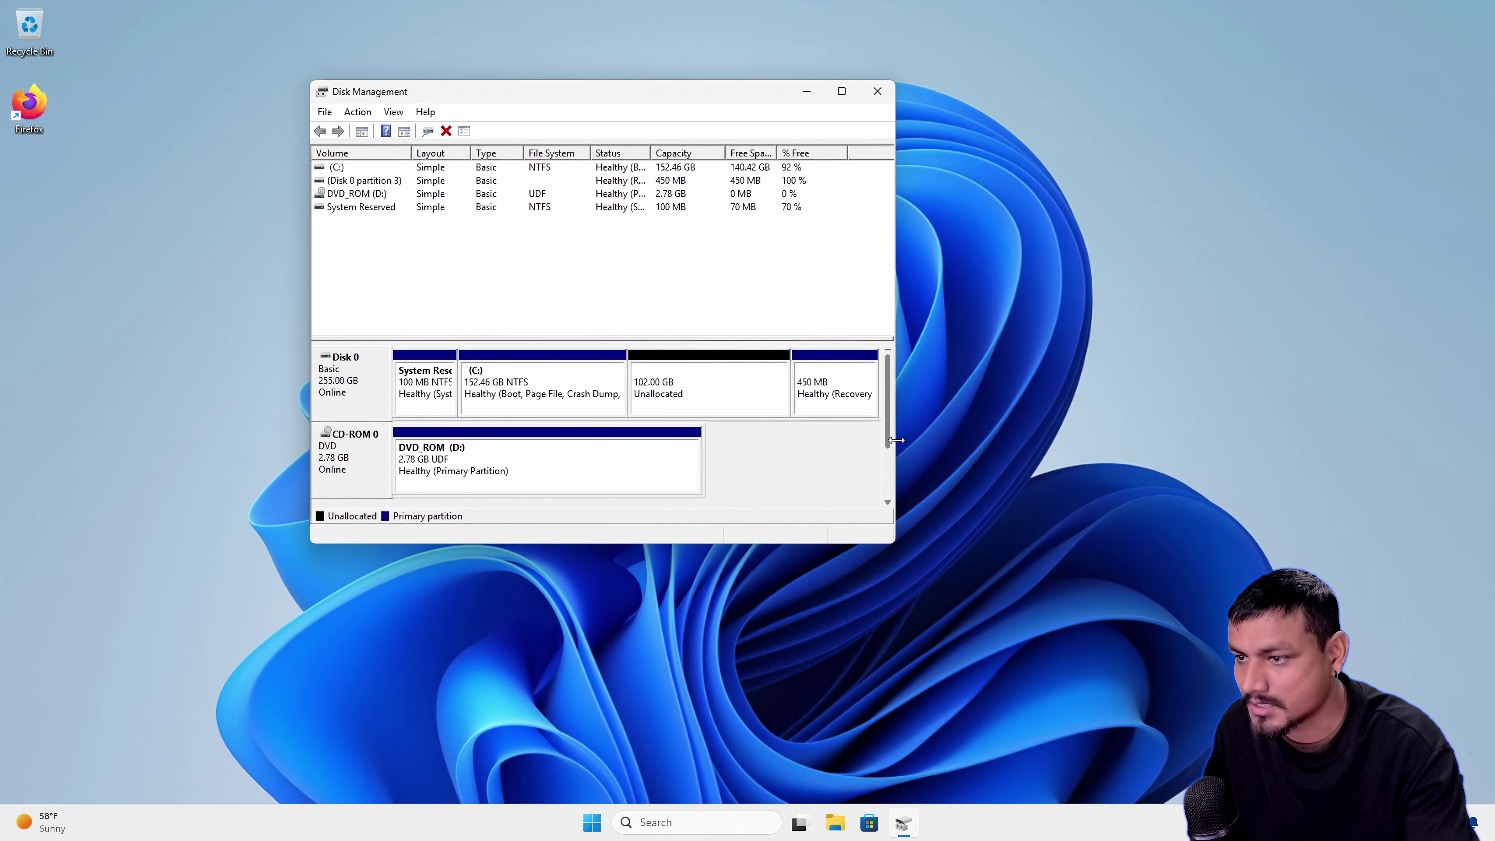
# - Widen the Disk Management window and select the new 102 GB unallocated space
pyautogui.moveTo(896, 439); pyautogui.dragTo(1071, 441)
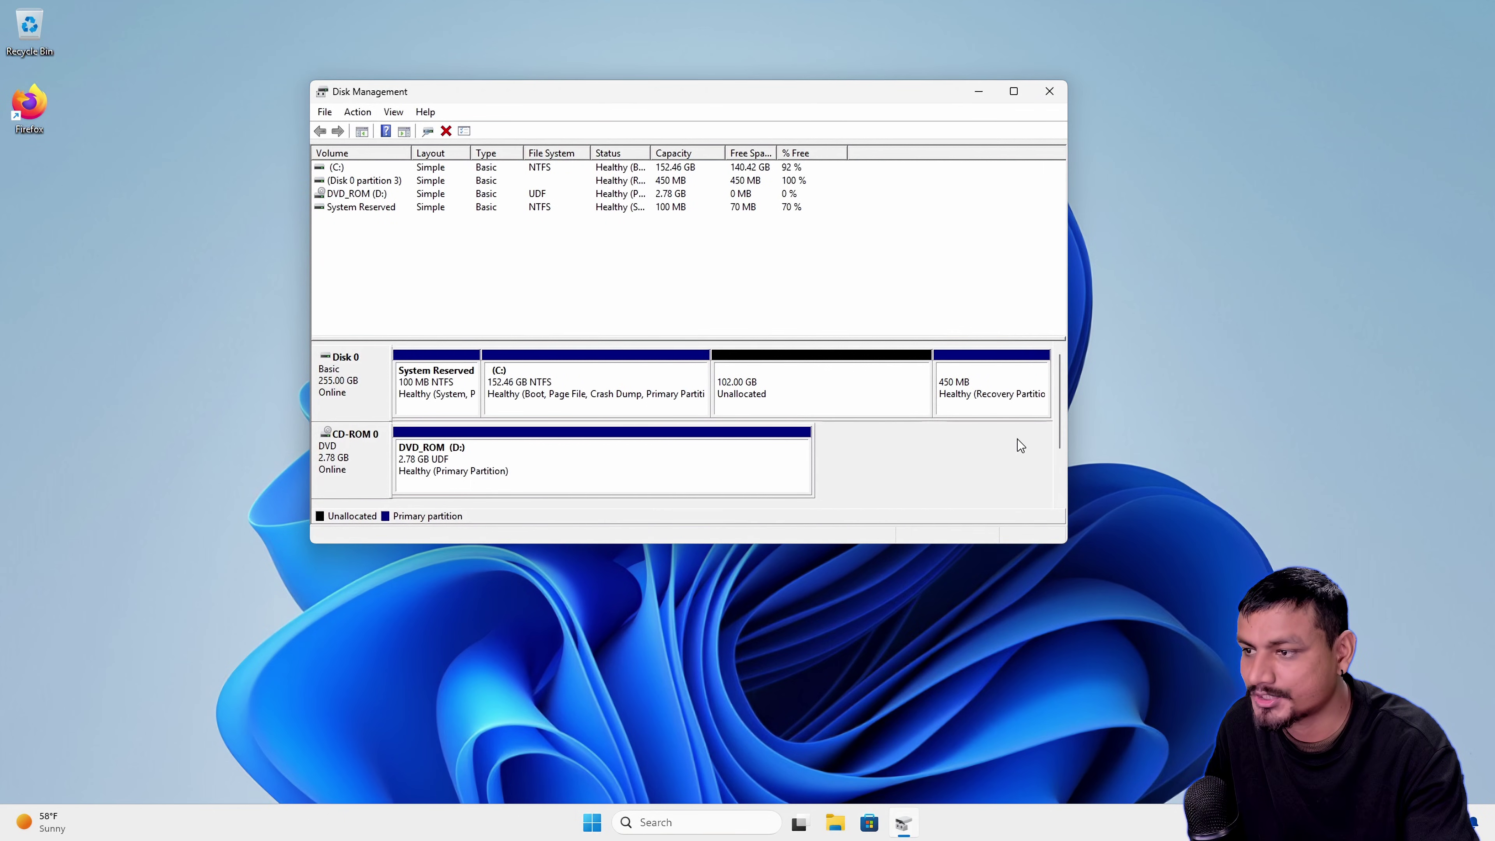
pyautogui.click(440, 385)
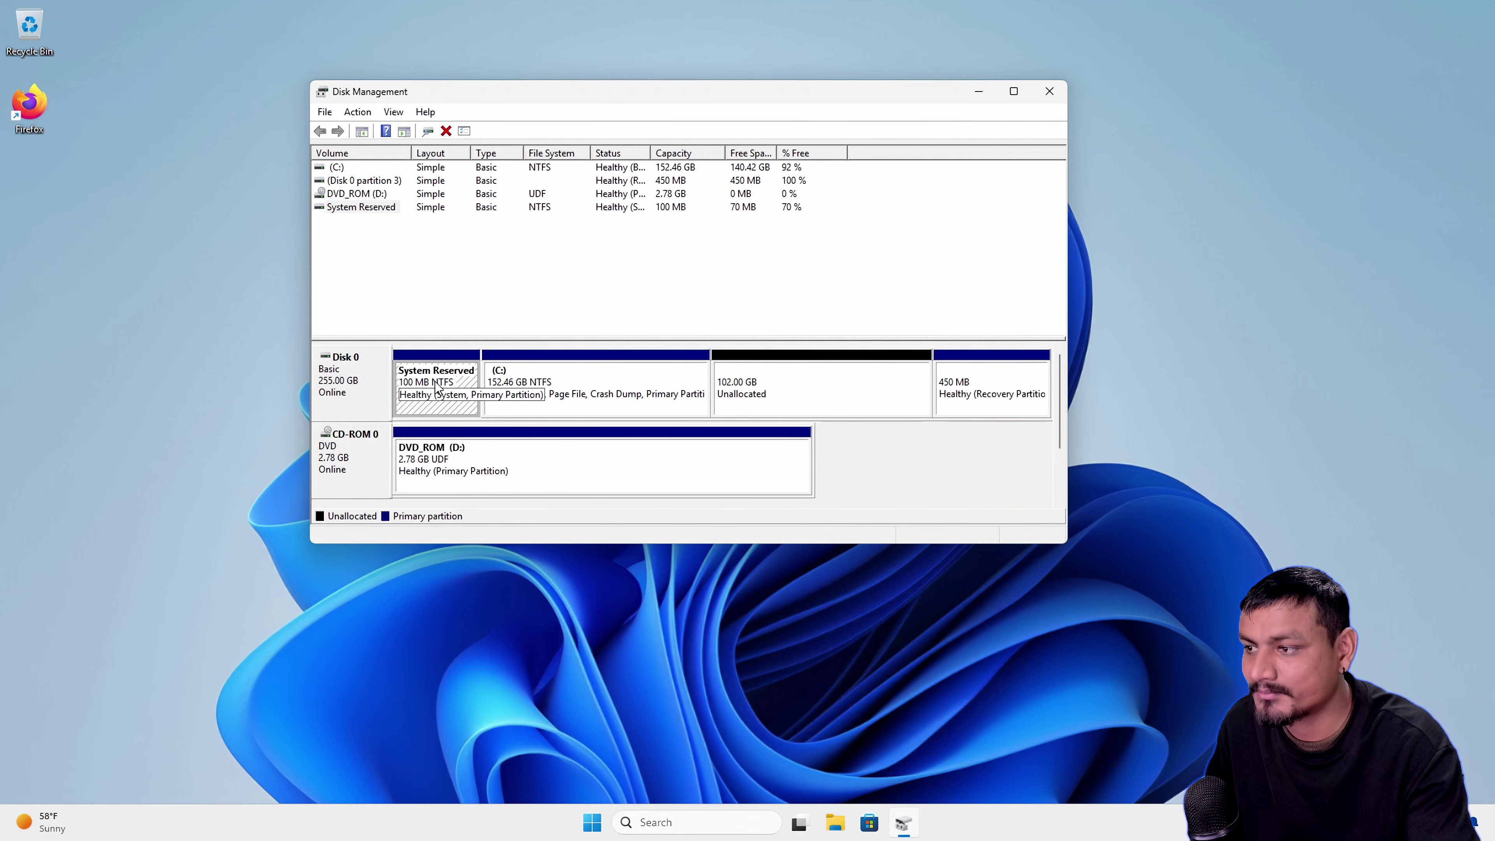
pyautogui.click(846, 388)
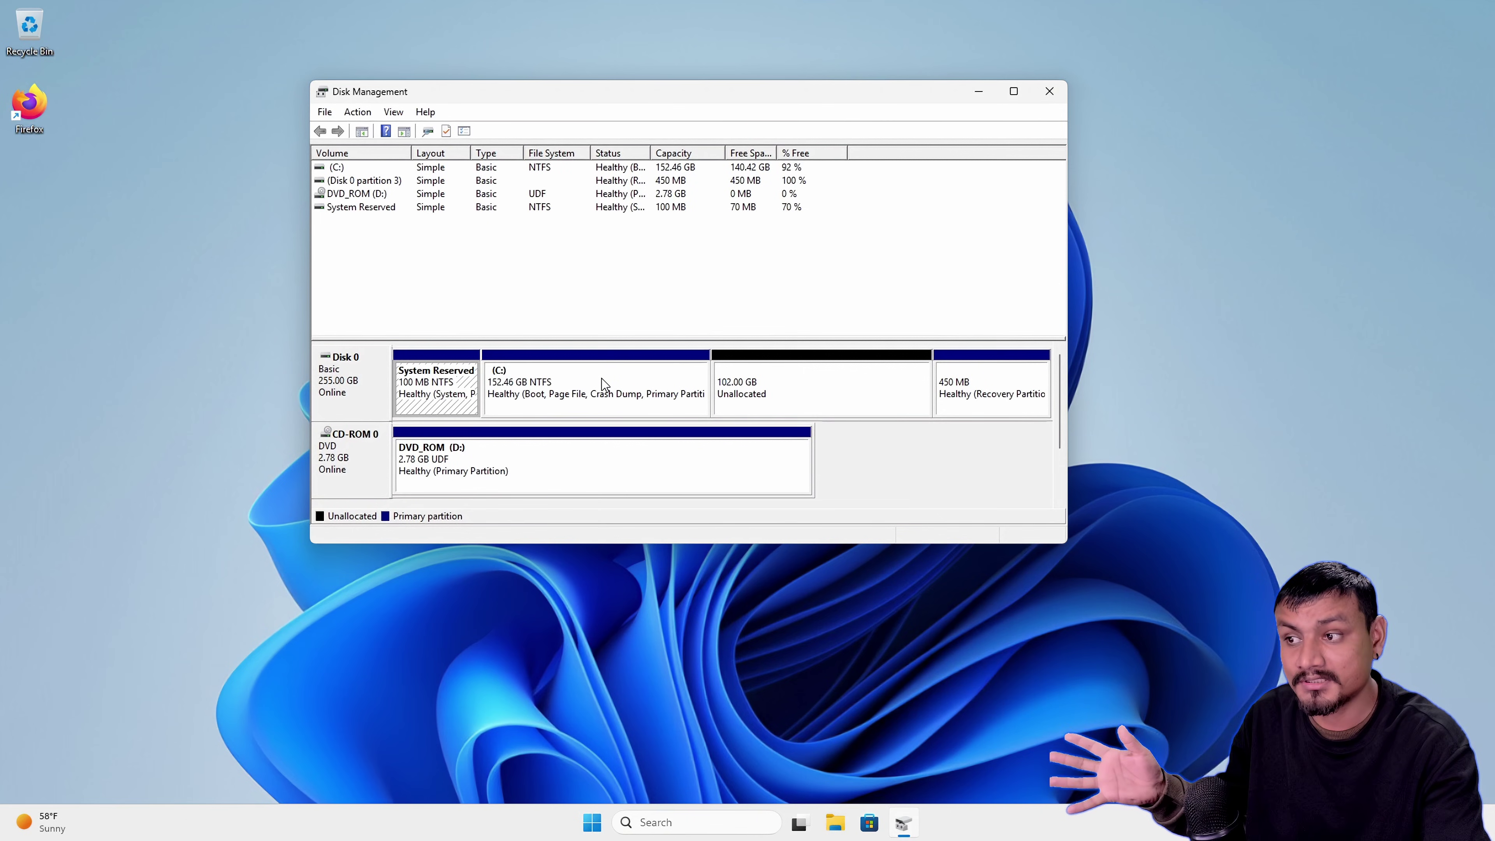
pyautogui.press('Right')
pyautogui.press('Right')
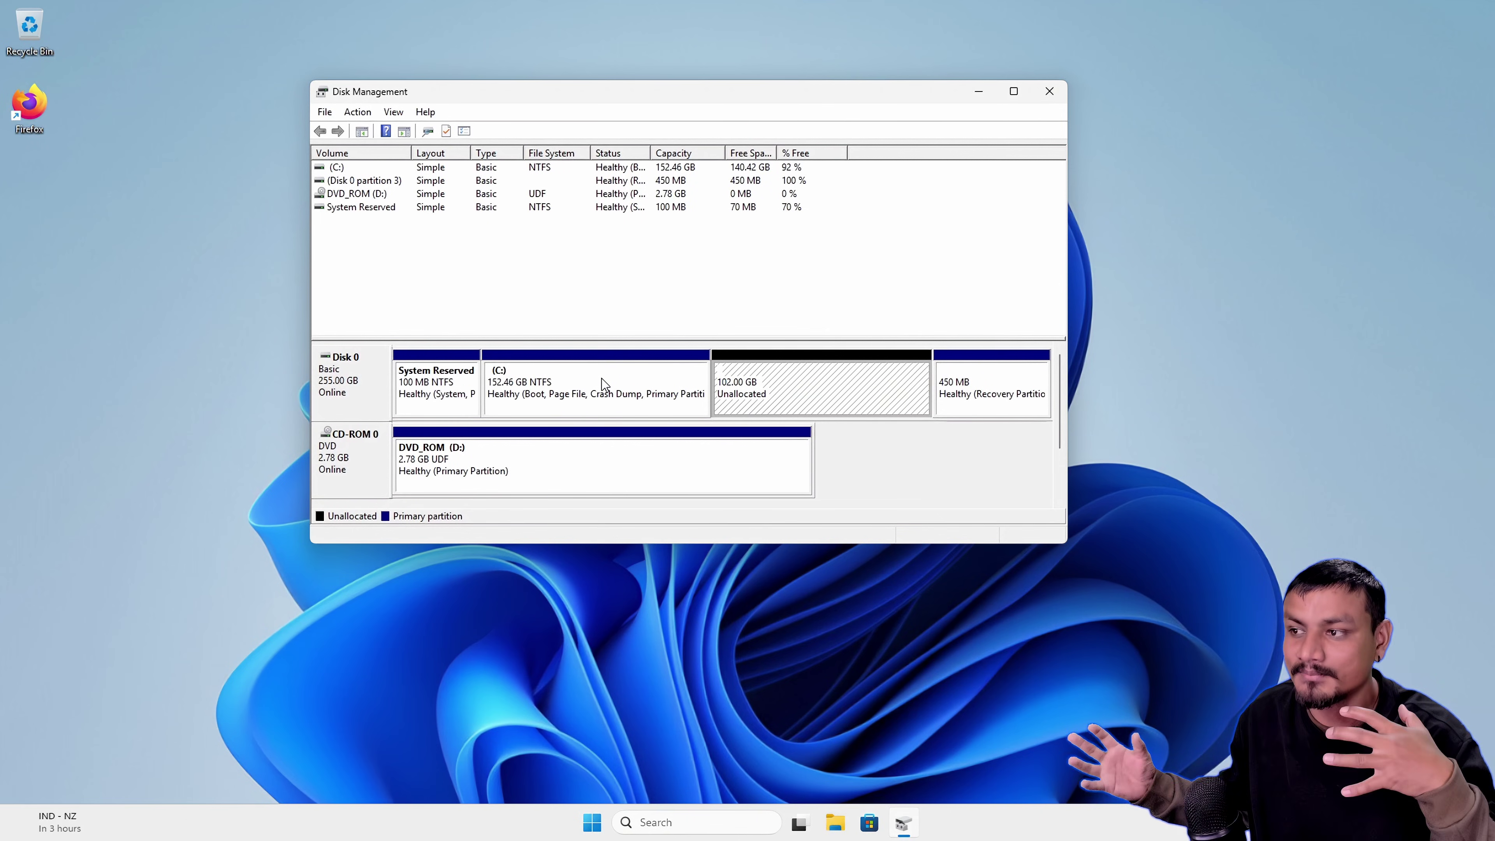
# - Extend C: with all 104448 MB of unallocated space via the Extend Volume wizard, reaching 254.46 GB
pyautogui.click(765, 353)
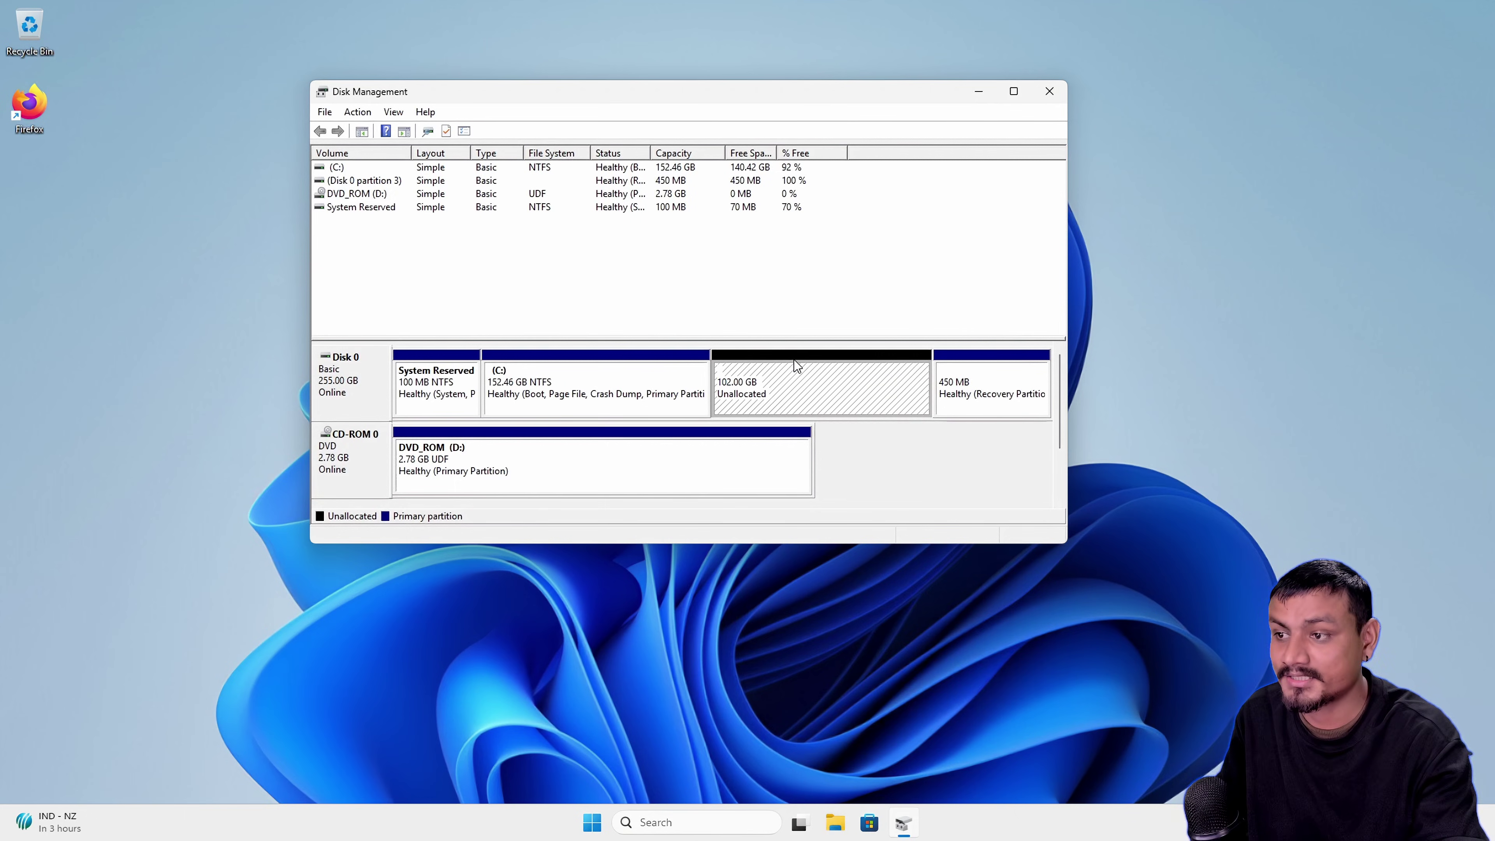
pyautogui.rightClick(606, 380)
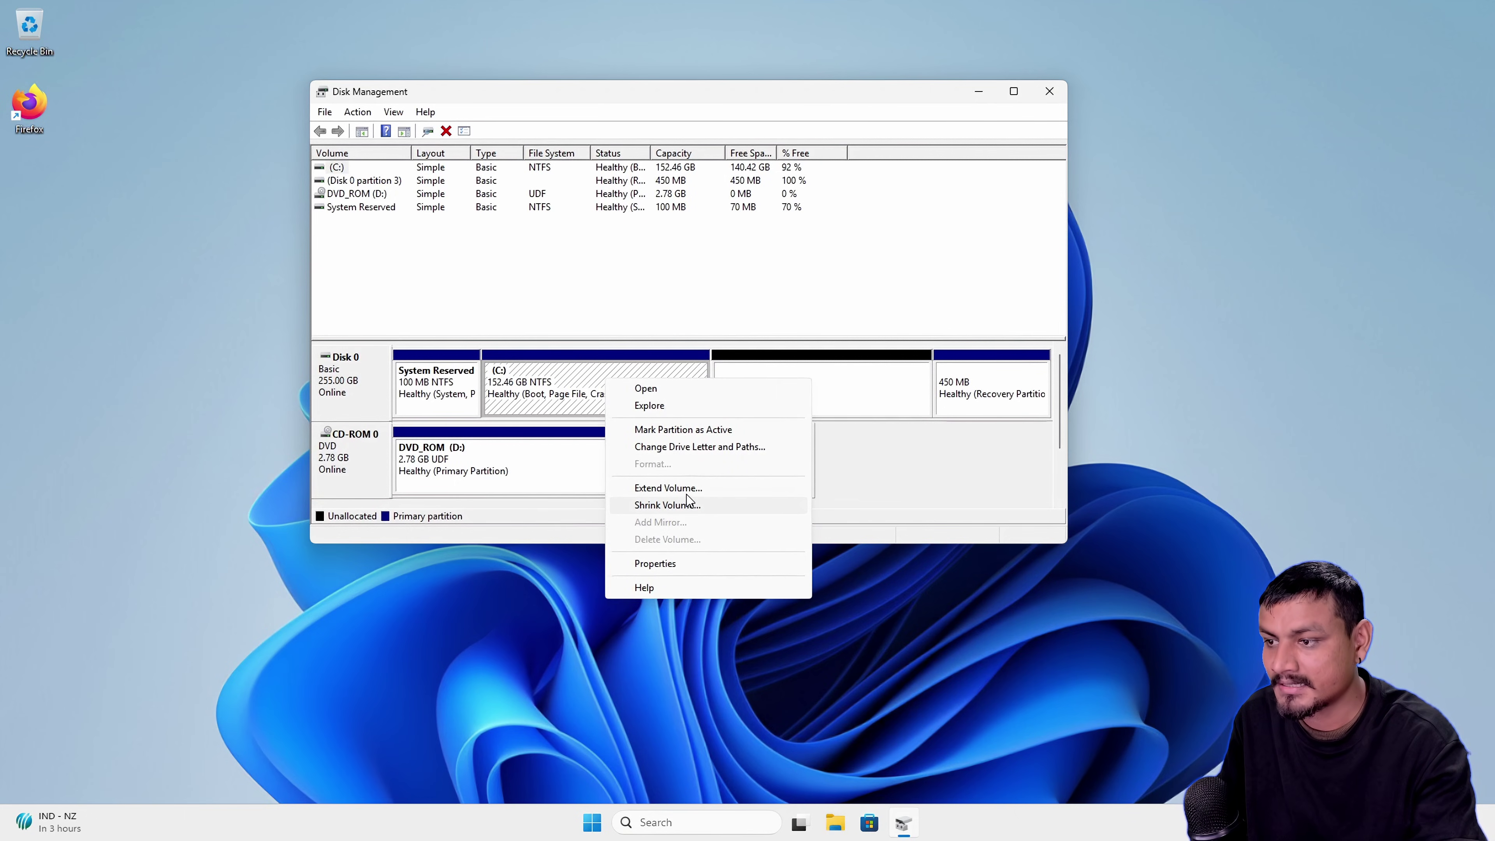
pyautogui.click(683, 488)
pyautogui.click(616, 460)
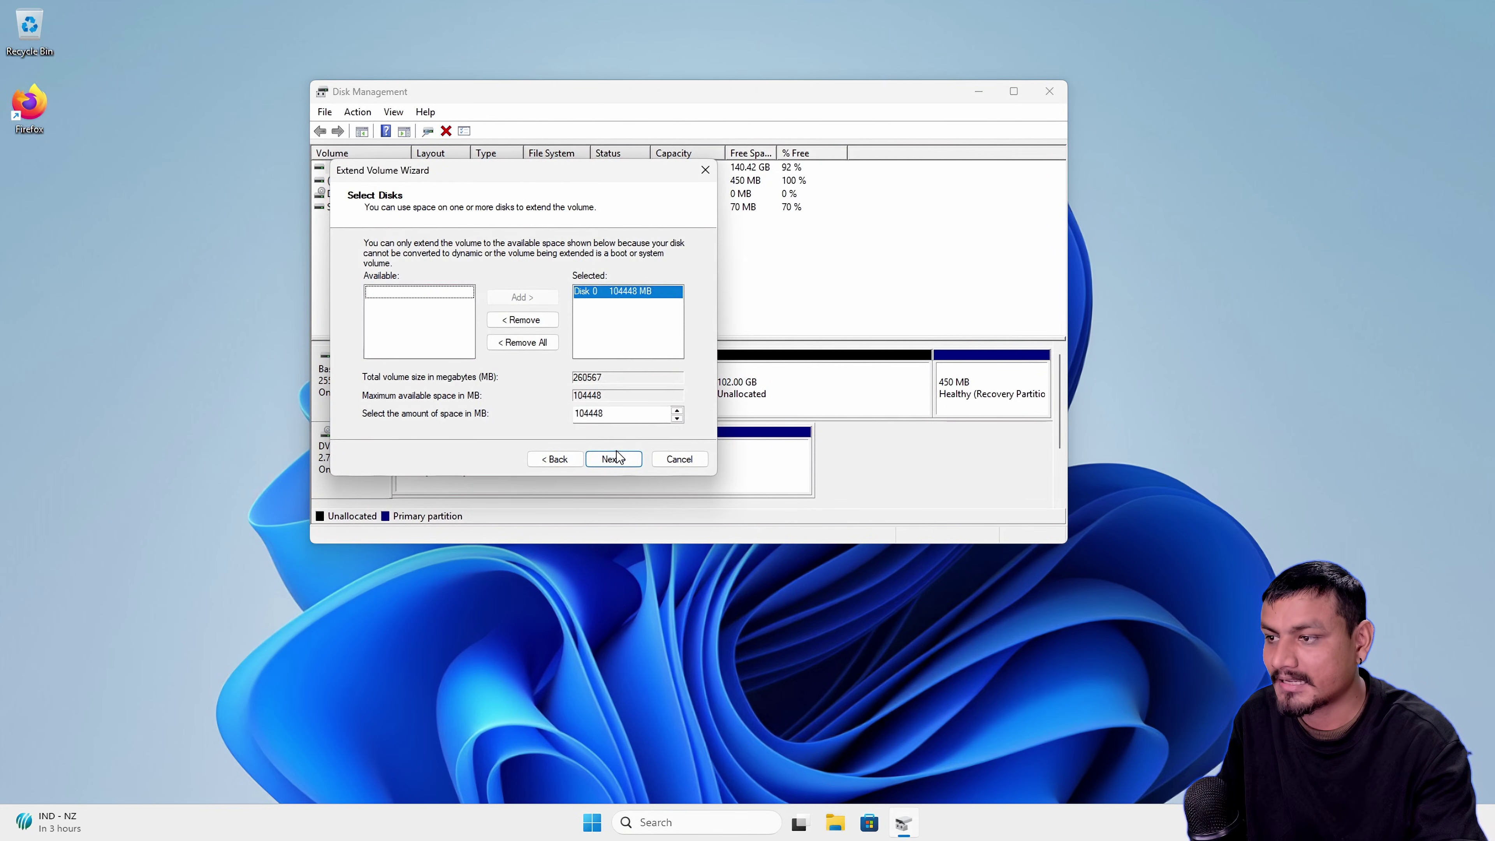
pyautogui.click(617, 460)
pyautogui.click(614, 459)
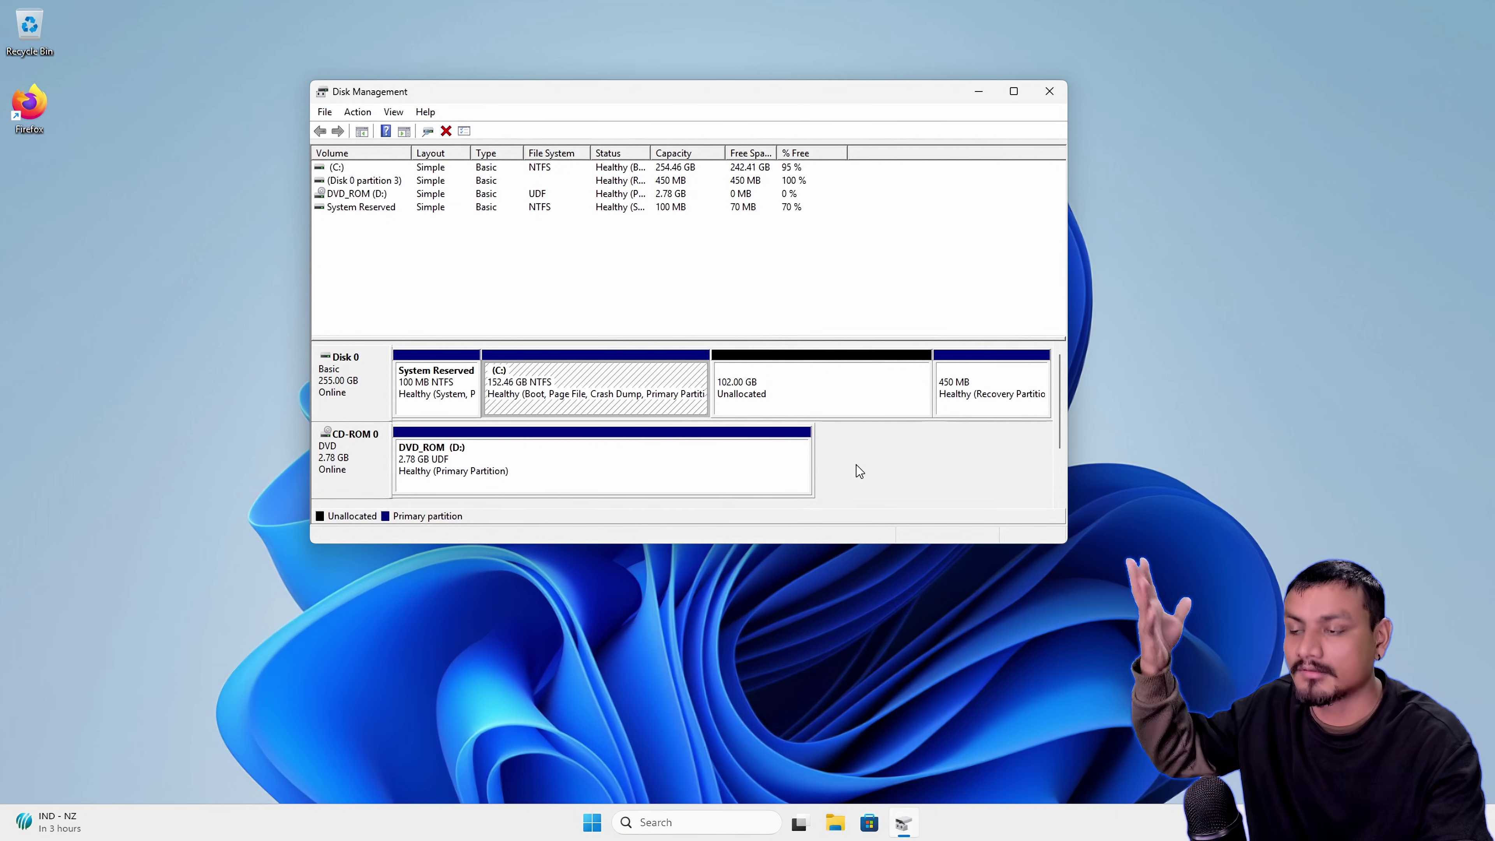
pyautogui.click(699, 382)
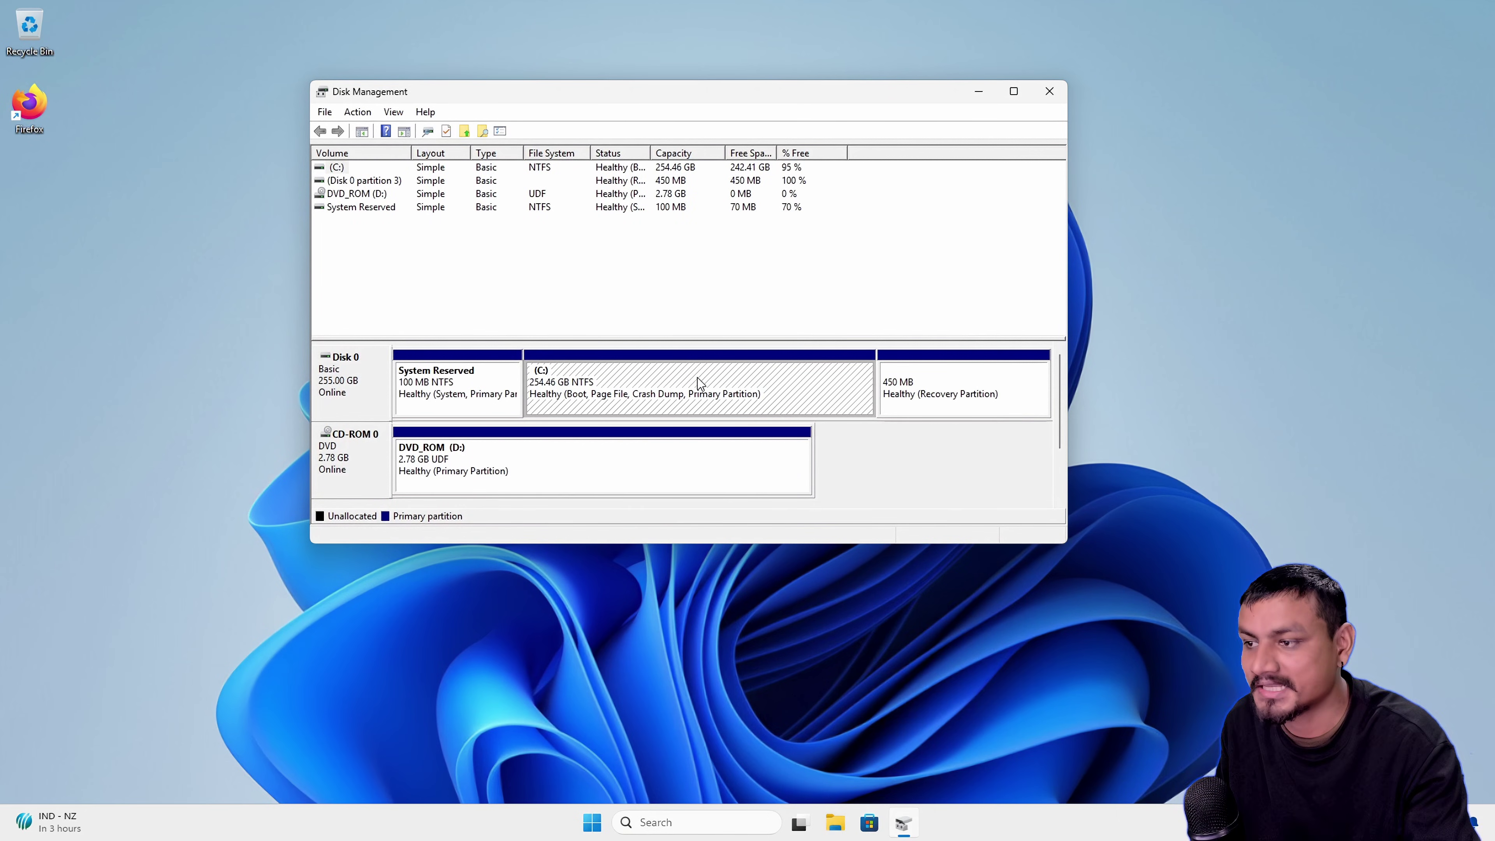
# - Close the Disk Management window
pyautogui.click(1049, 90)
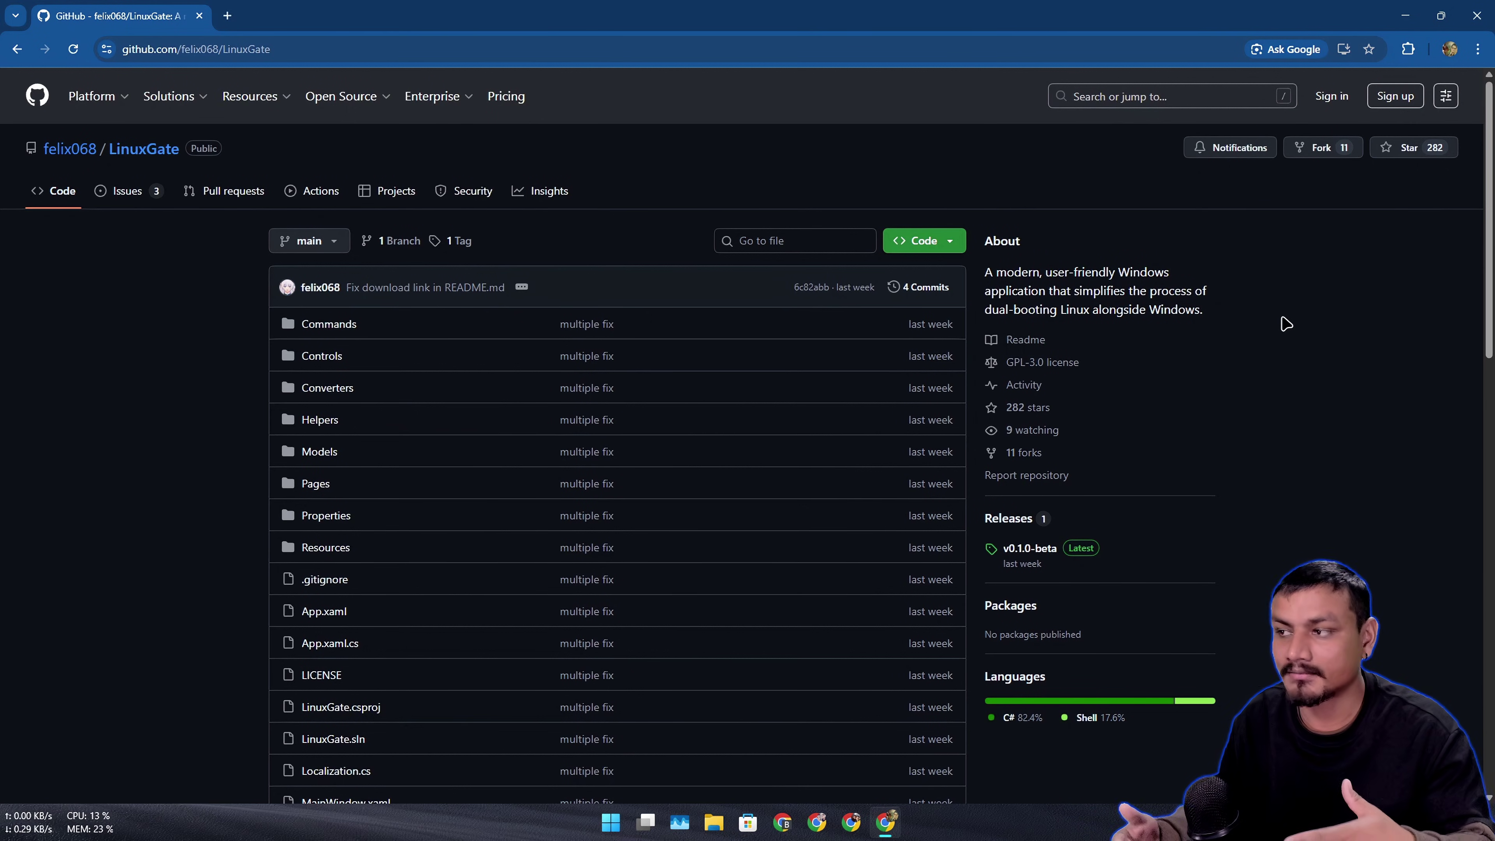
# - Highlight the one-line project description in the LinuxGate README
pyautogui.scroll(-10, 1004, 391)
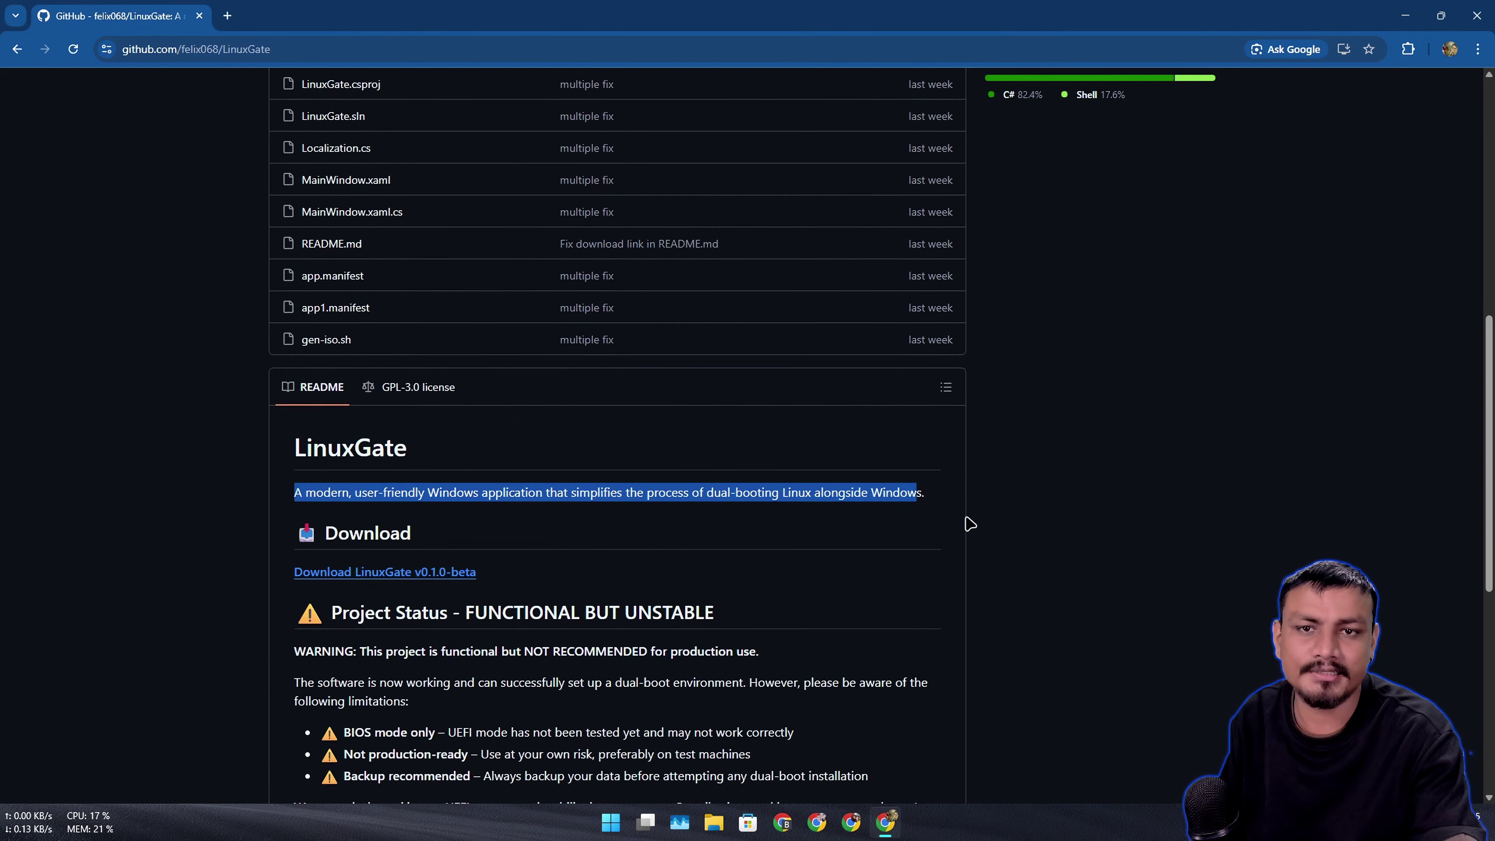
pyautogui.click(785, 530)
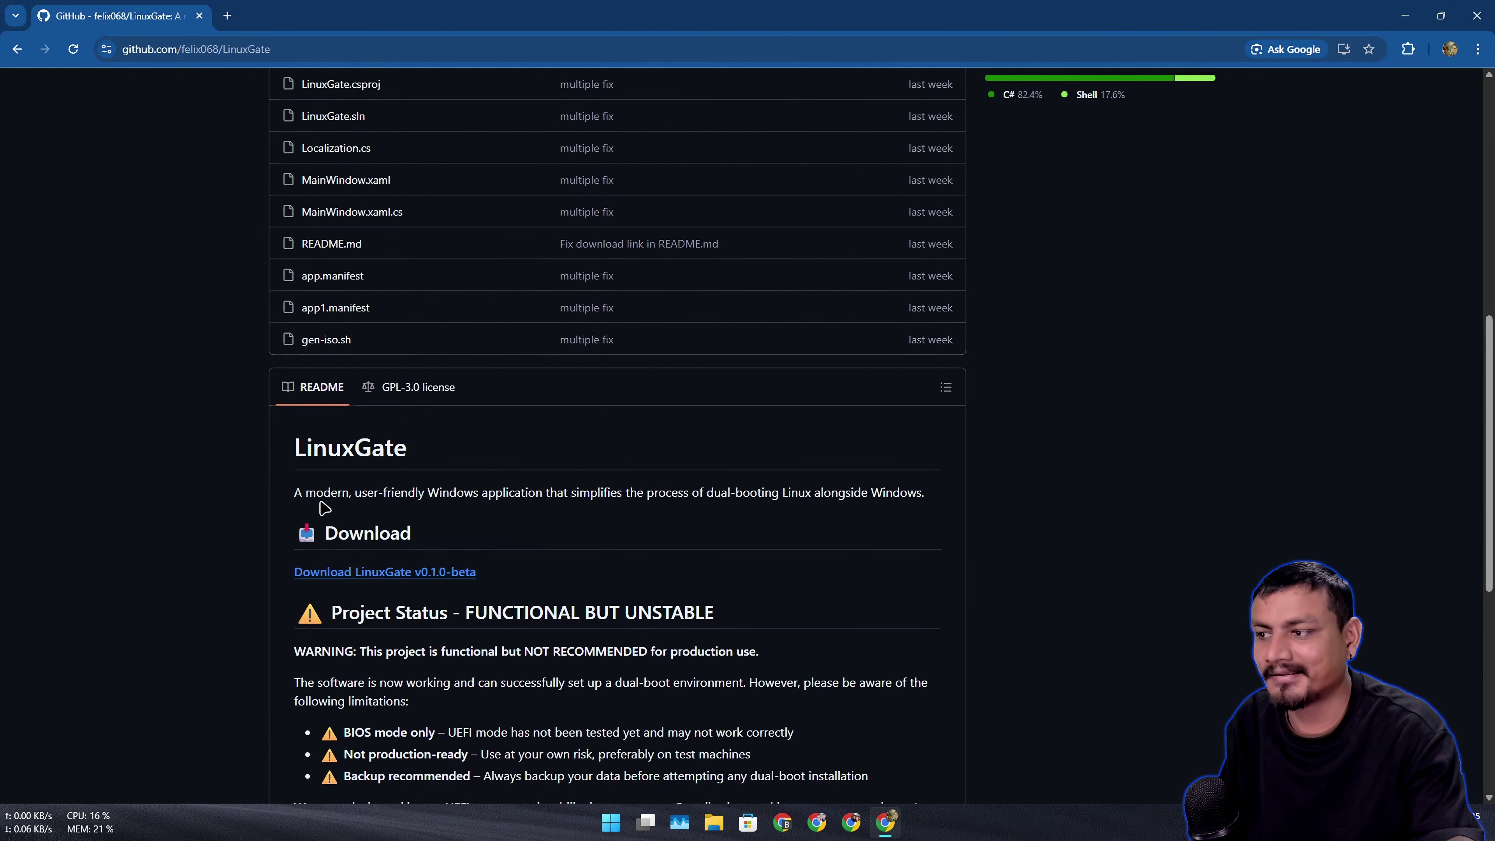
pyautogui.moveTo(293, 504); pyautogui.dragTo(945, 496)
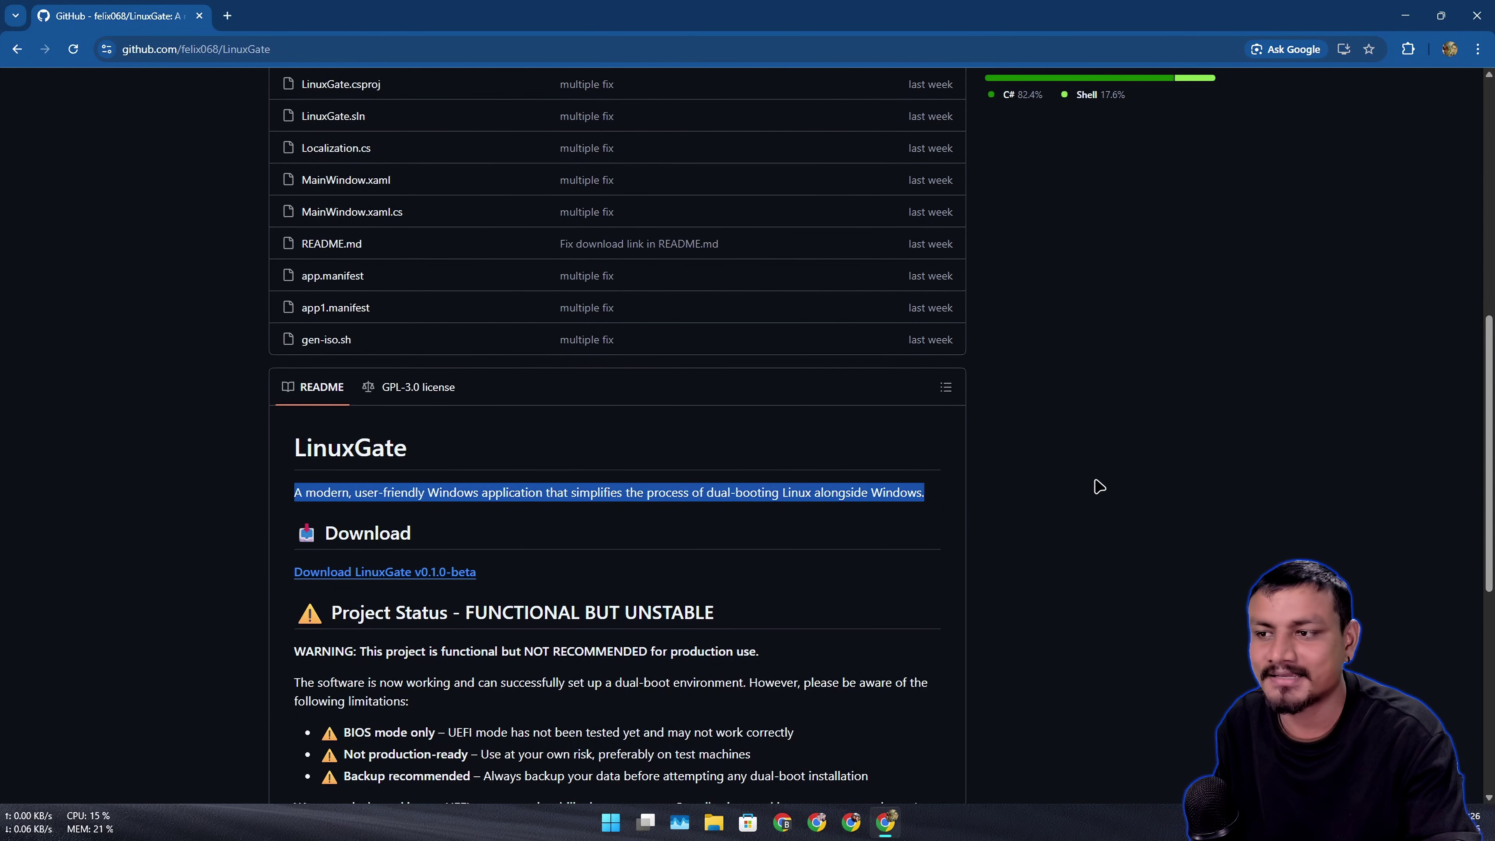
# - Return to the top of the repository page and highlight part of the About description
pyautogui.scroll(5, 1094, 487)
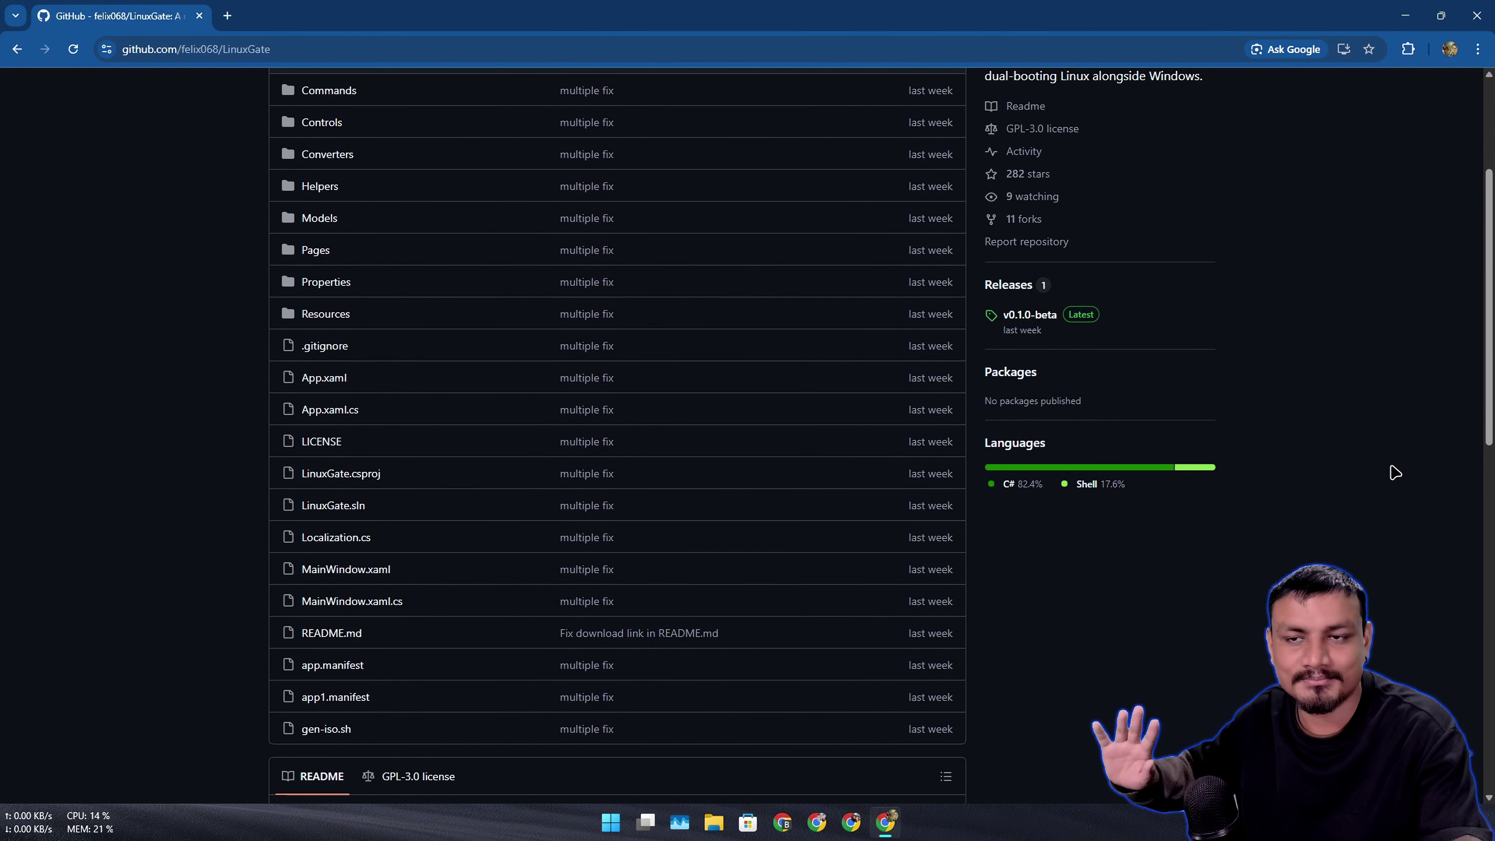
pyautogui.scroll(3, 1366, 400)
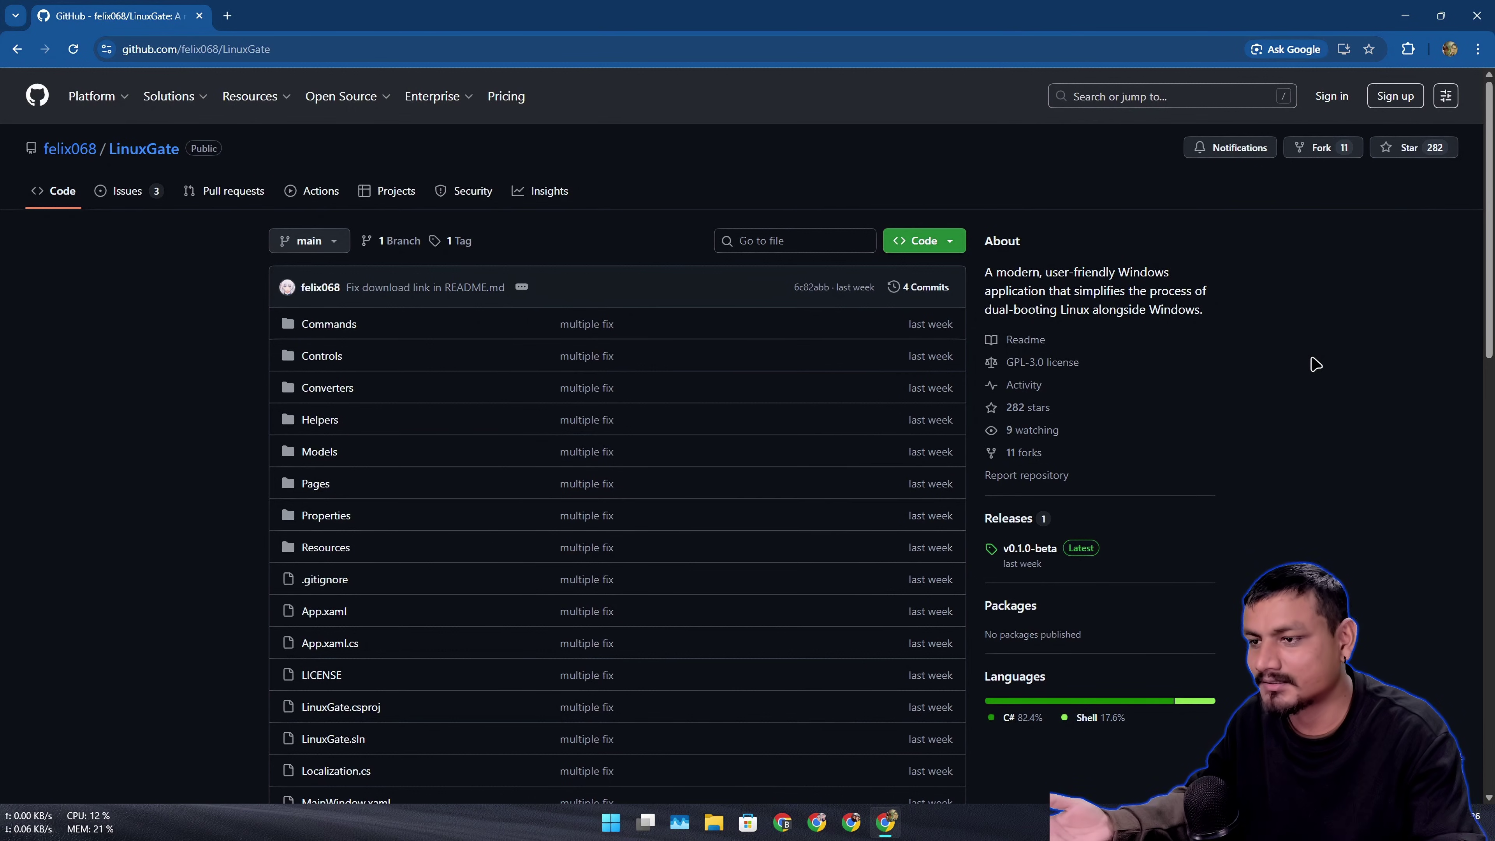
pyautogui.scroll(-3, 1314, 362)
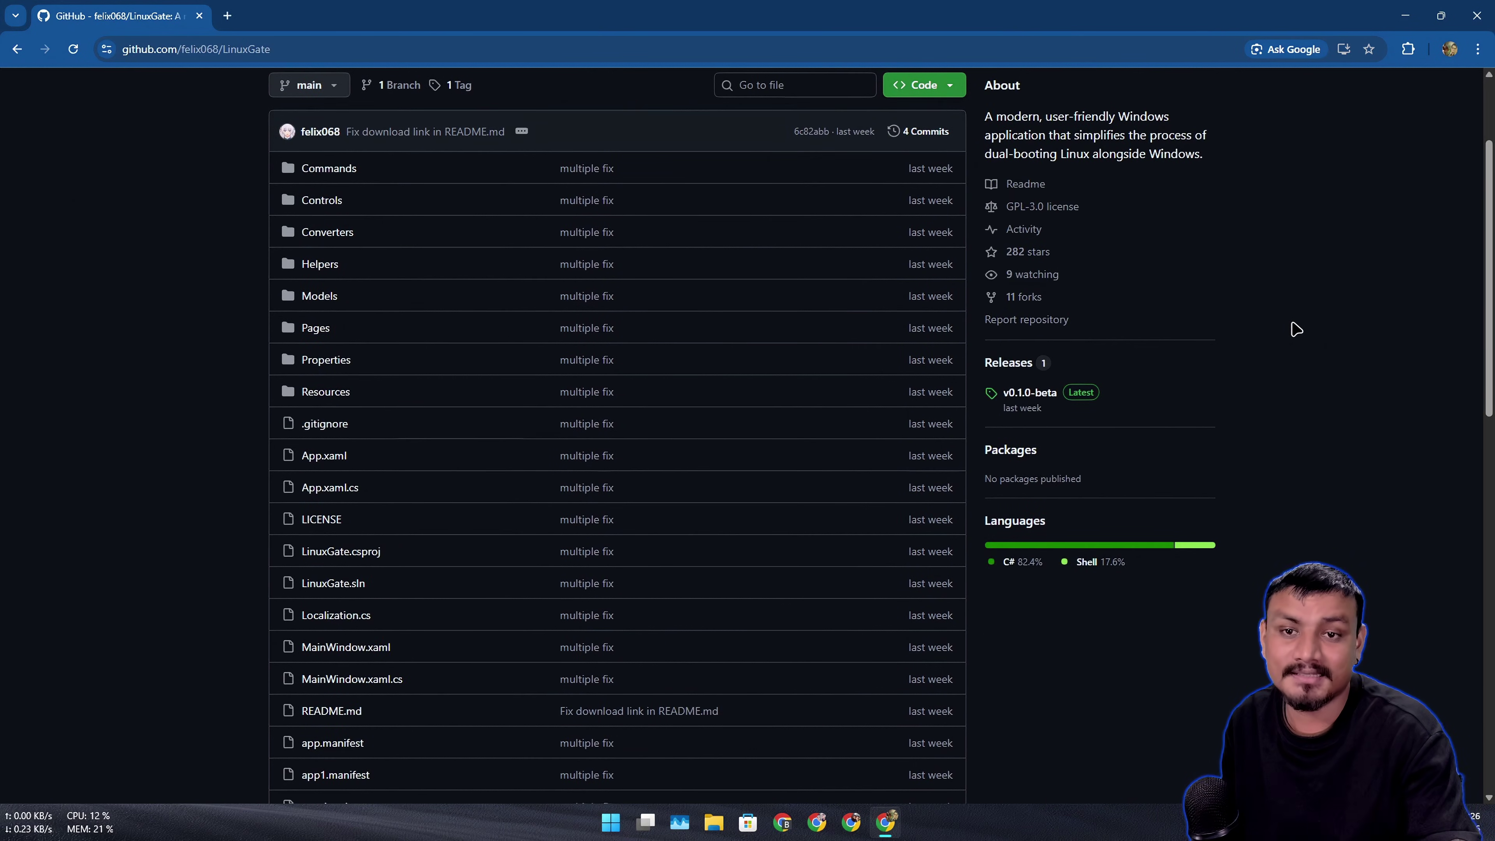
pyautogui.scroll(3, 1298, 345)
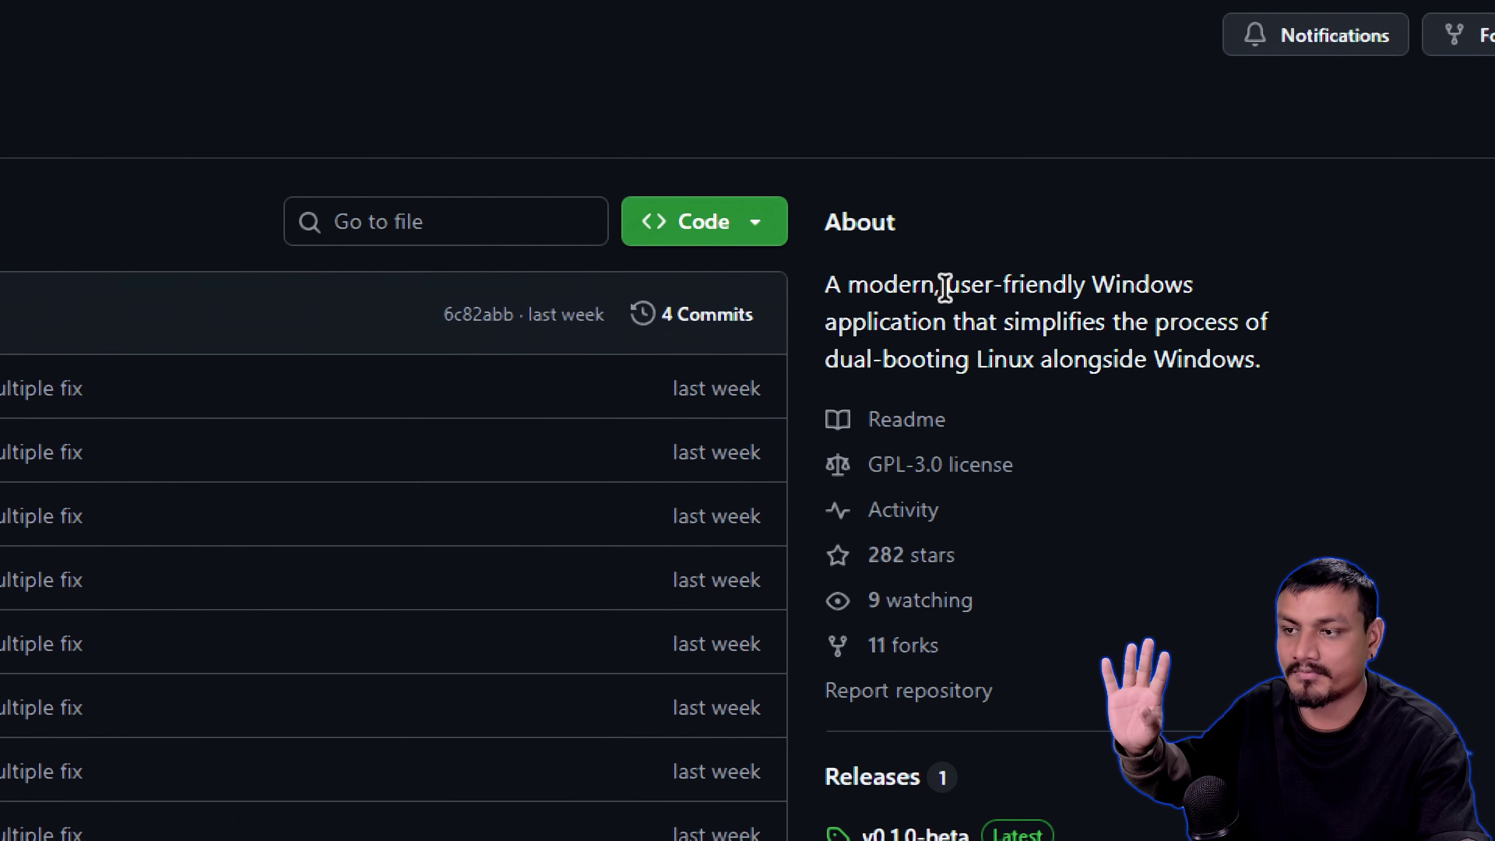
pyautogui.moveTo(945, 287); pyautogui.dragTo(1194, 356)
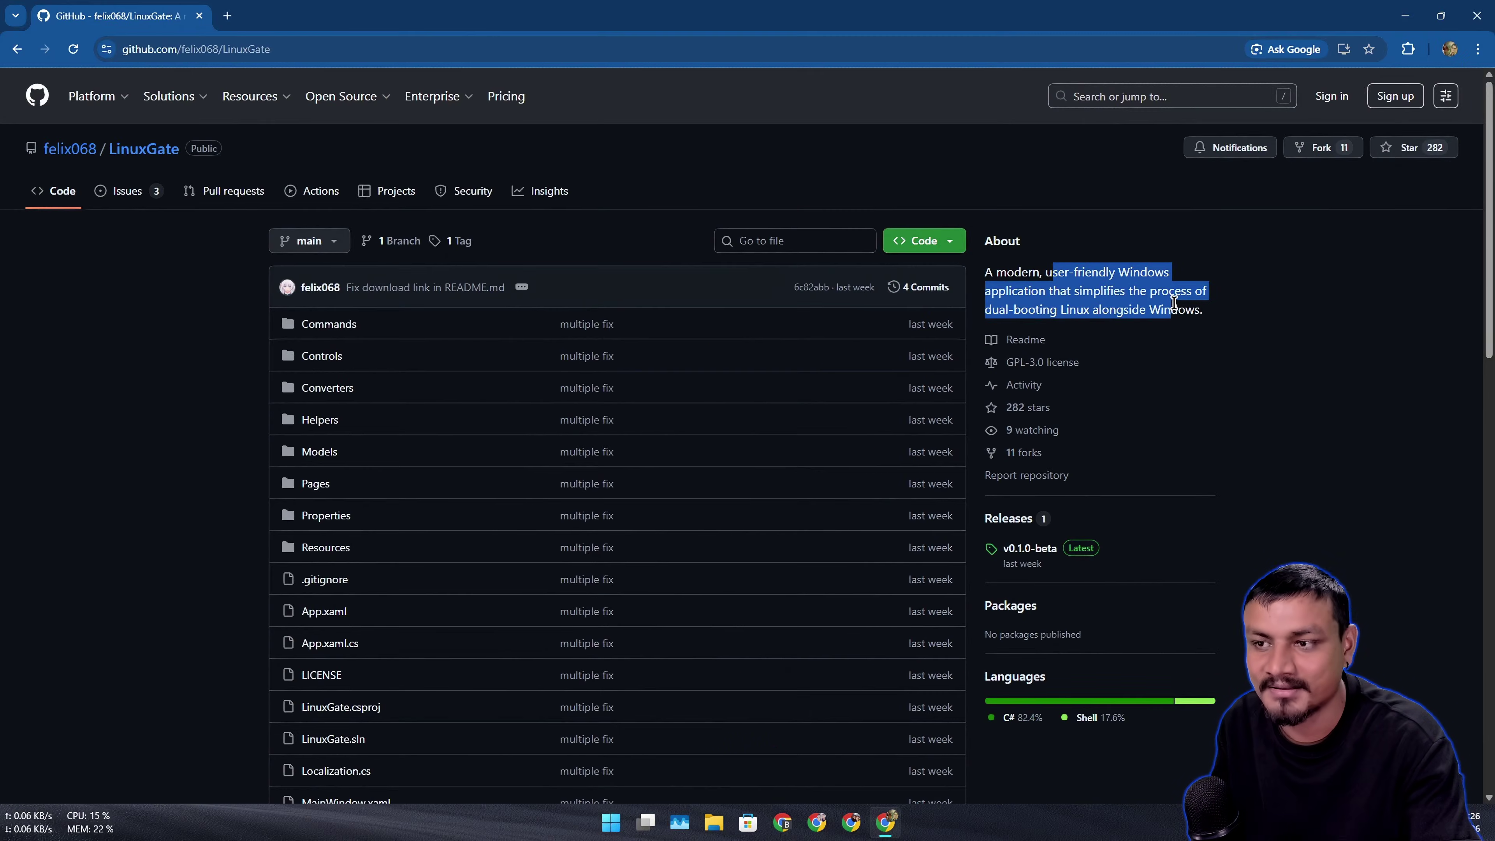
pyautogui.scroll(-8, 1191, 438)
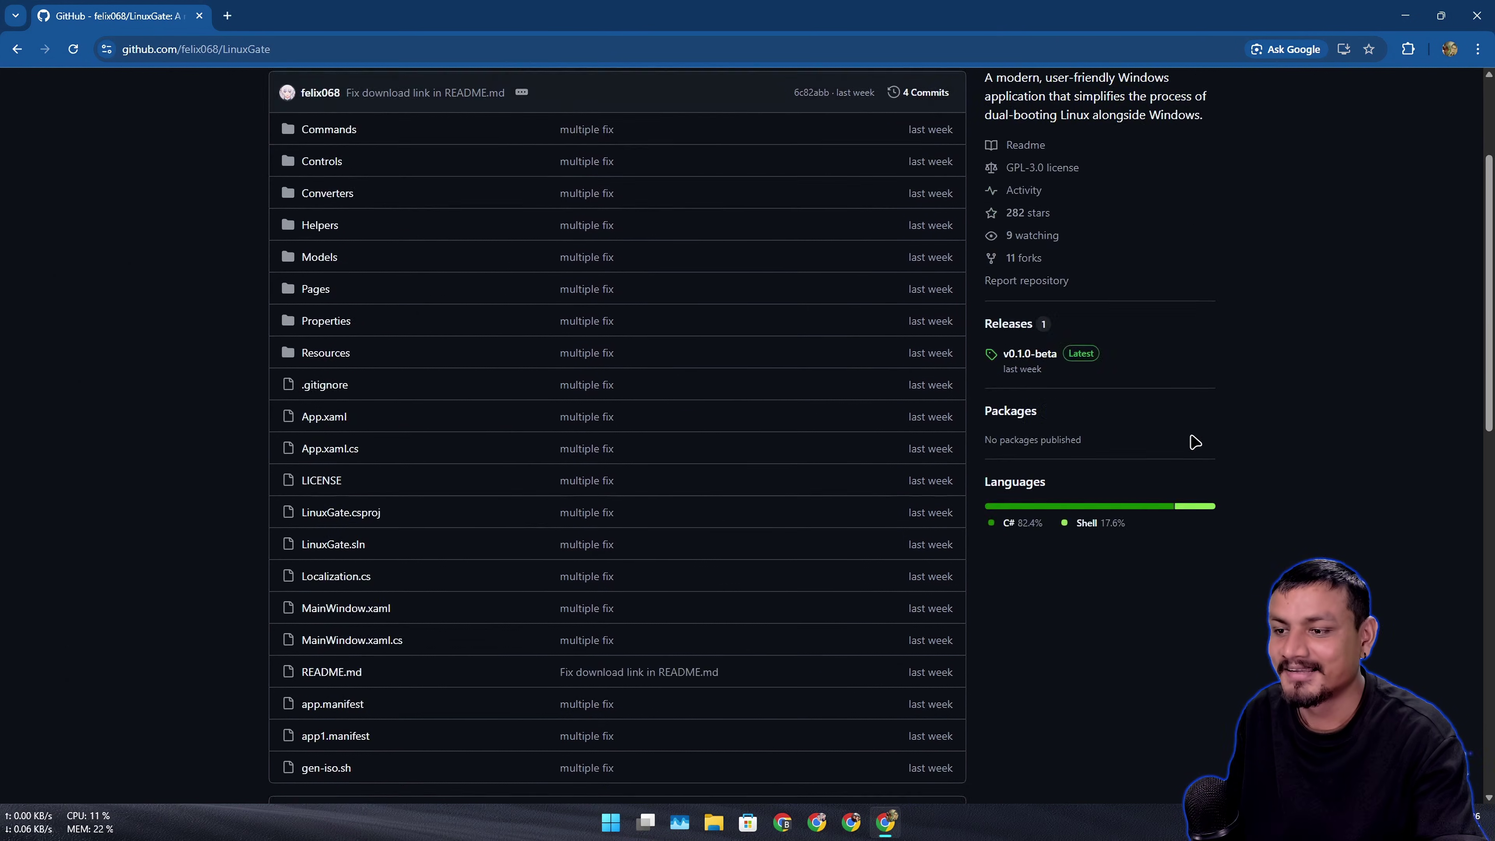
pyautogui.scroll(10, 1175, 471)
pyautogui.click(1407, 16)
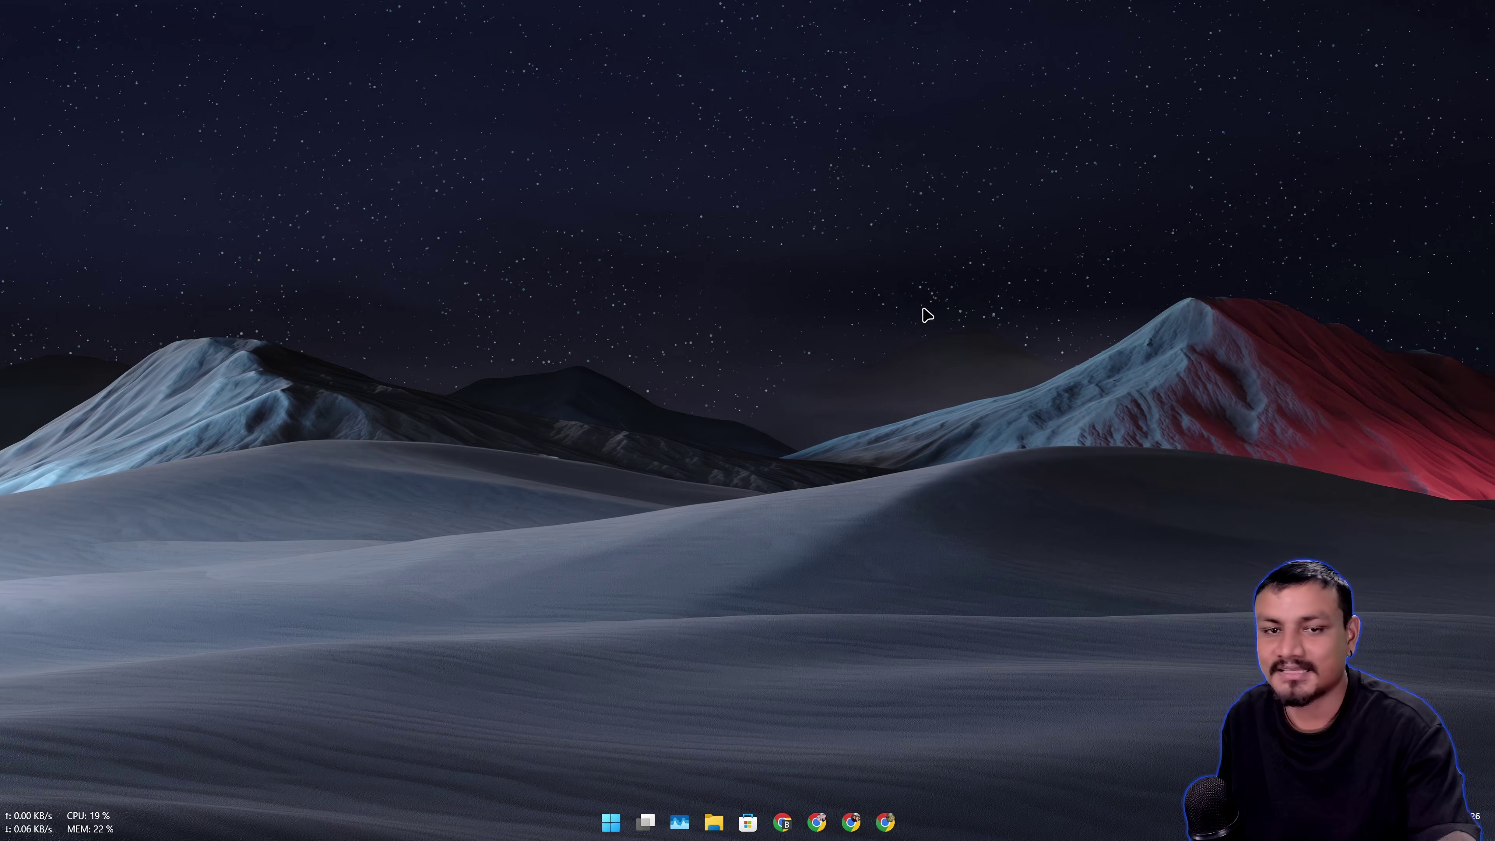